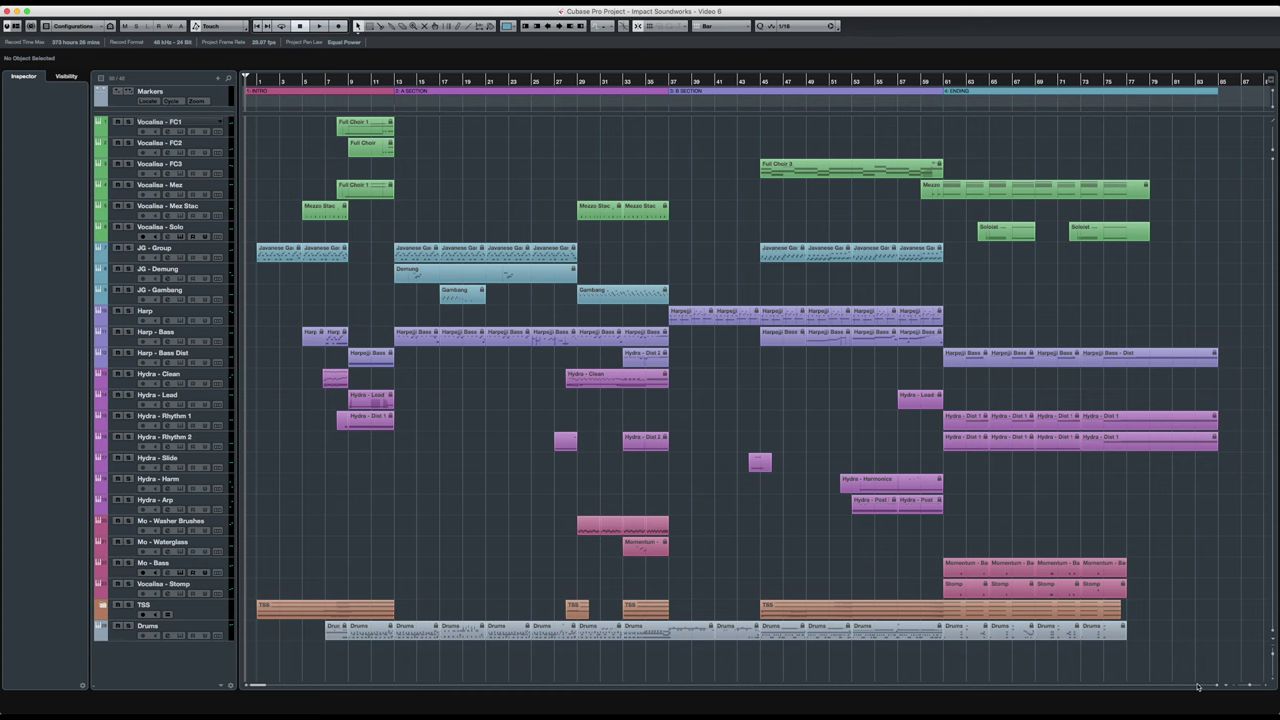
Play the arrangement through to the ending section, stop playback and fit the whole project in view.
left_click_drag(1262, 686, 1250, 686)
key("space")
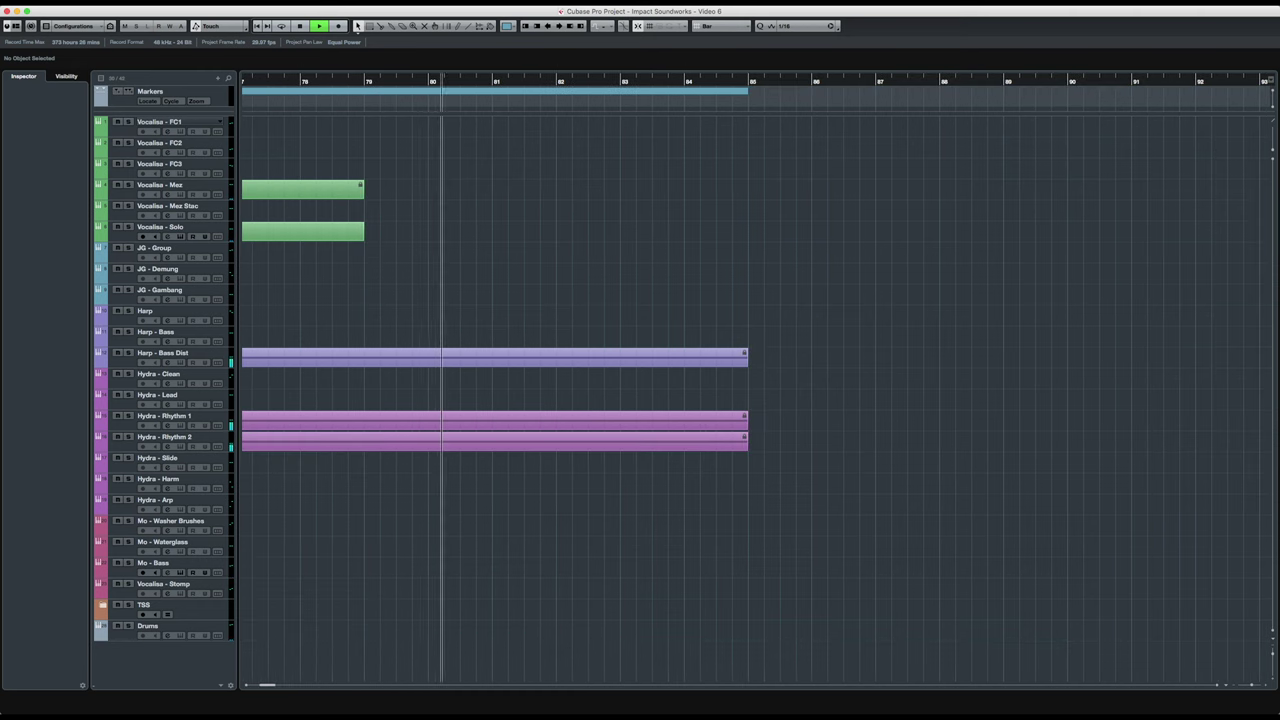
key("space")
key("shift+f")
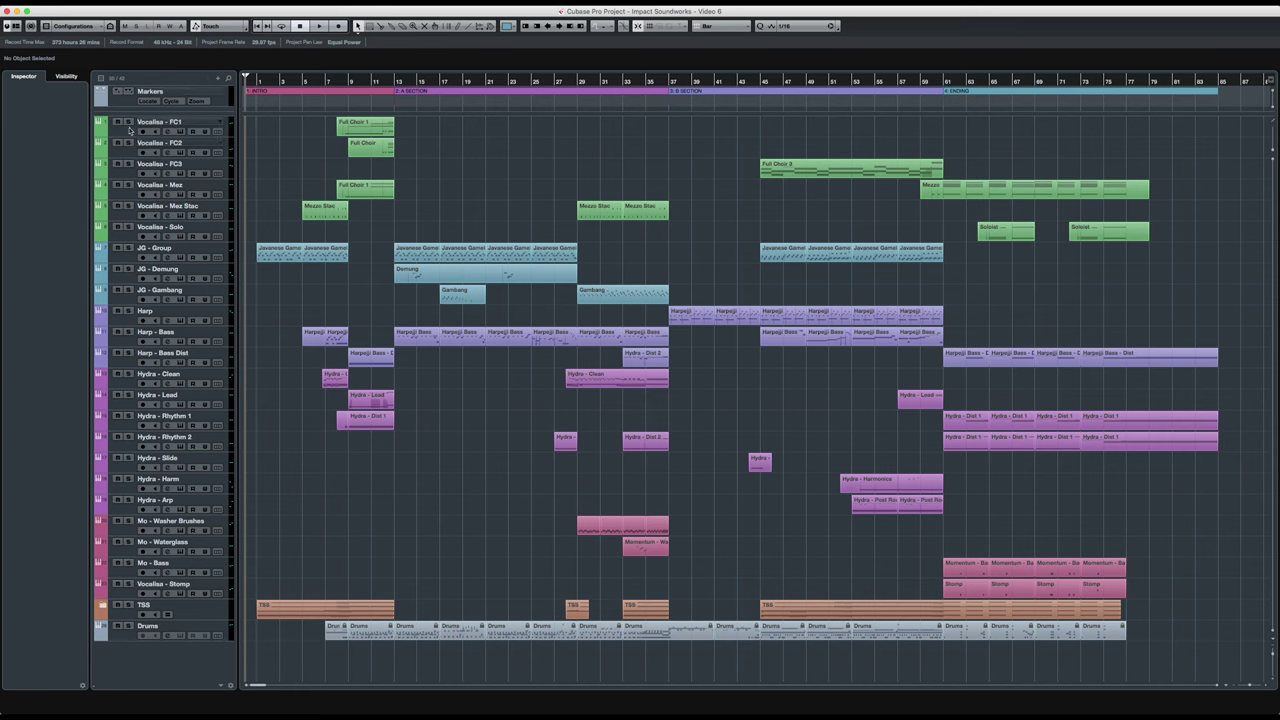
Select the Vocalisa tracks from FC1 to Solo as a group, followed by the three JG tracks from Group to Gambang.
left_click(129, 130)
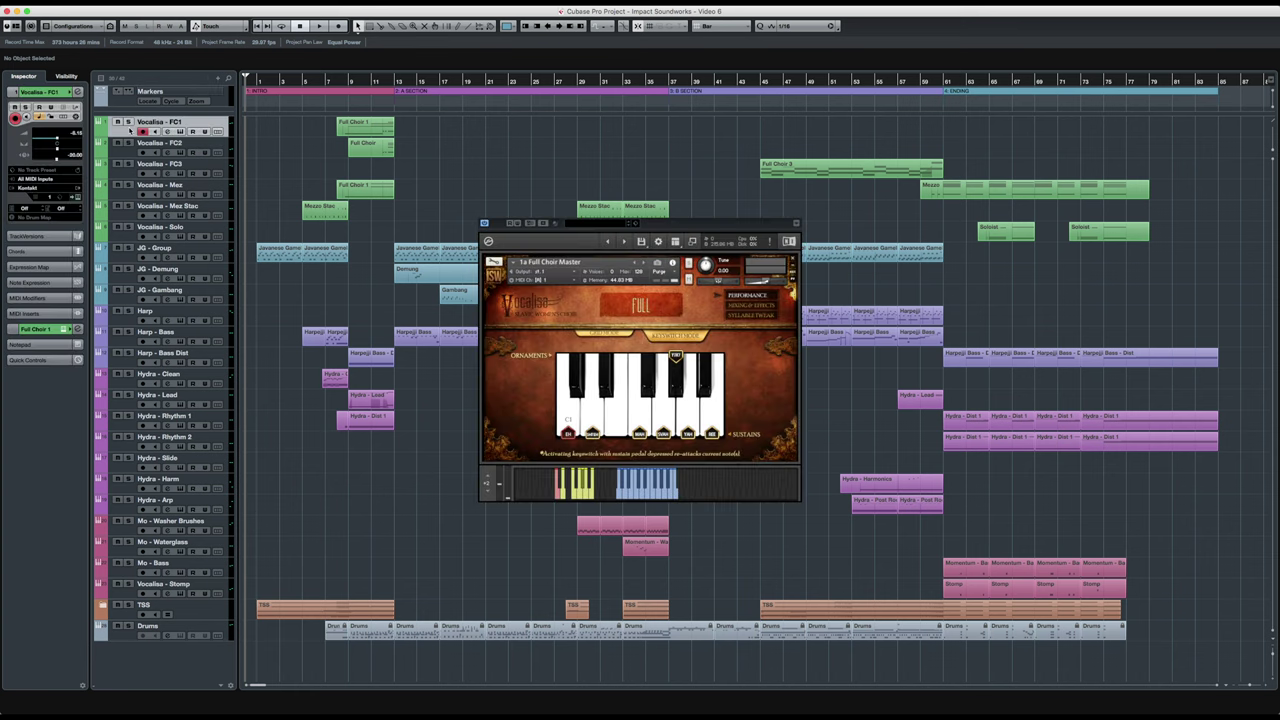
left_click(127, 234, "shift")
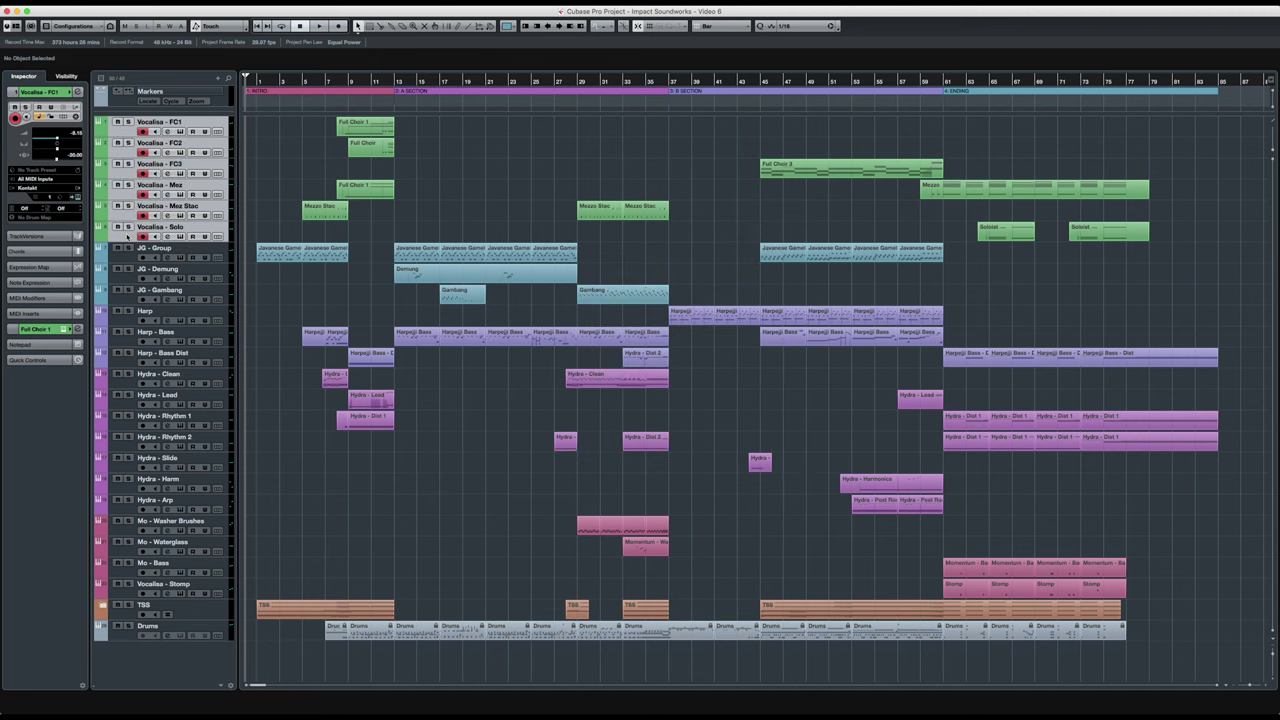
left_click(128, 252)
left_click(128, 298, "shift")
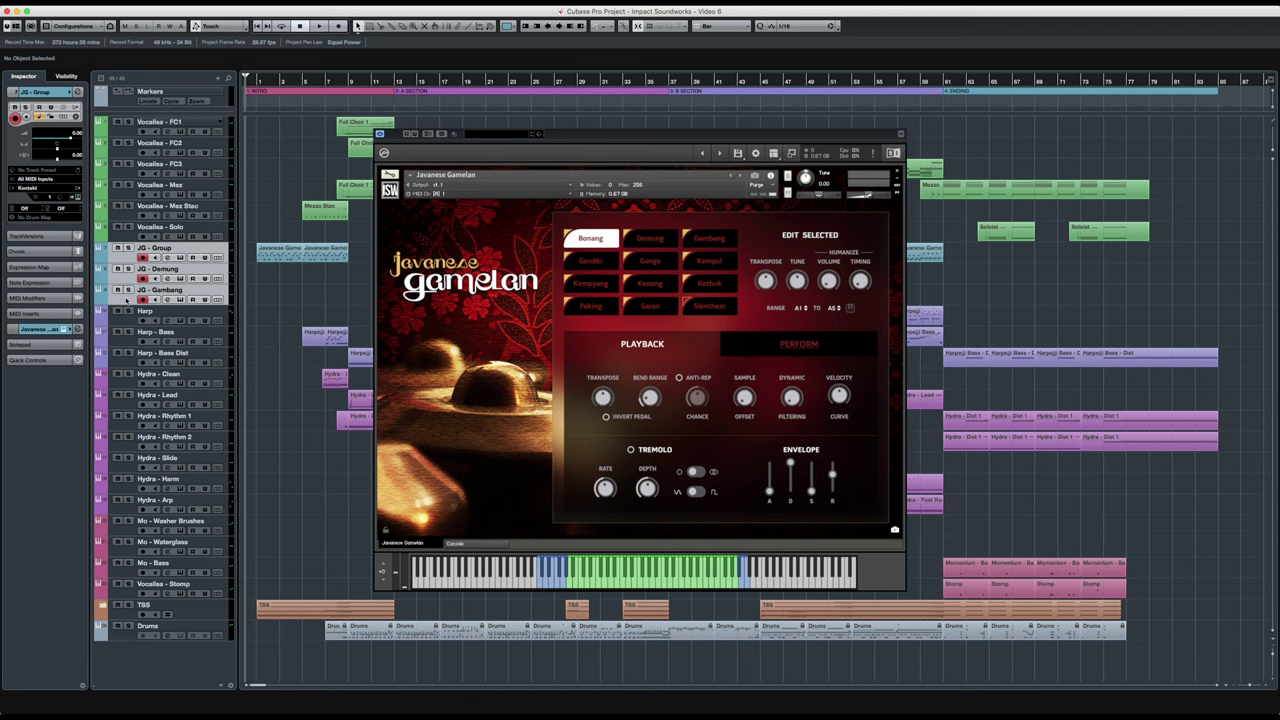
key("super+w")
Select the three Harp tracks as a group, followed by the Hydra tracks from Clean to Arp, and close their instrument windows.
left_click(127, 322)
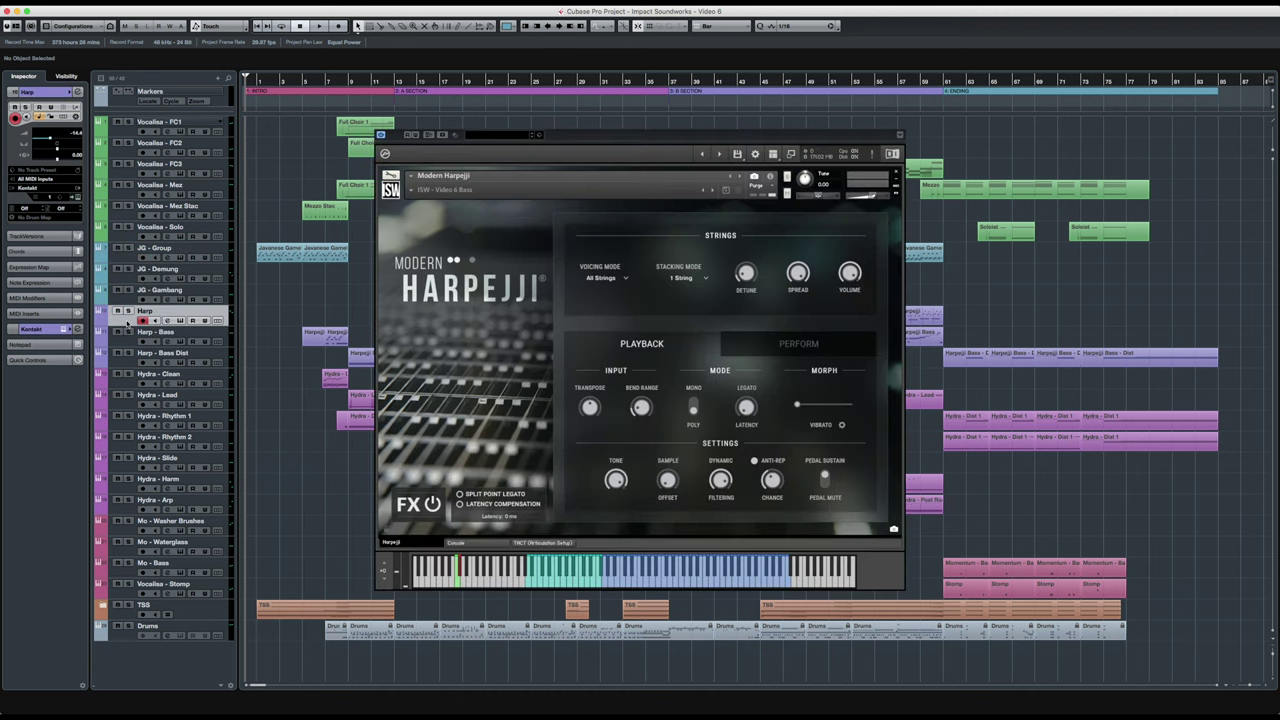
left_click(121, 360, "shift")
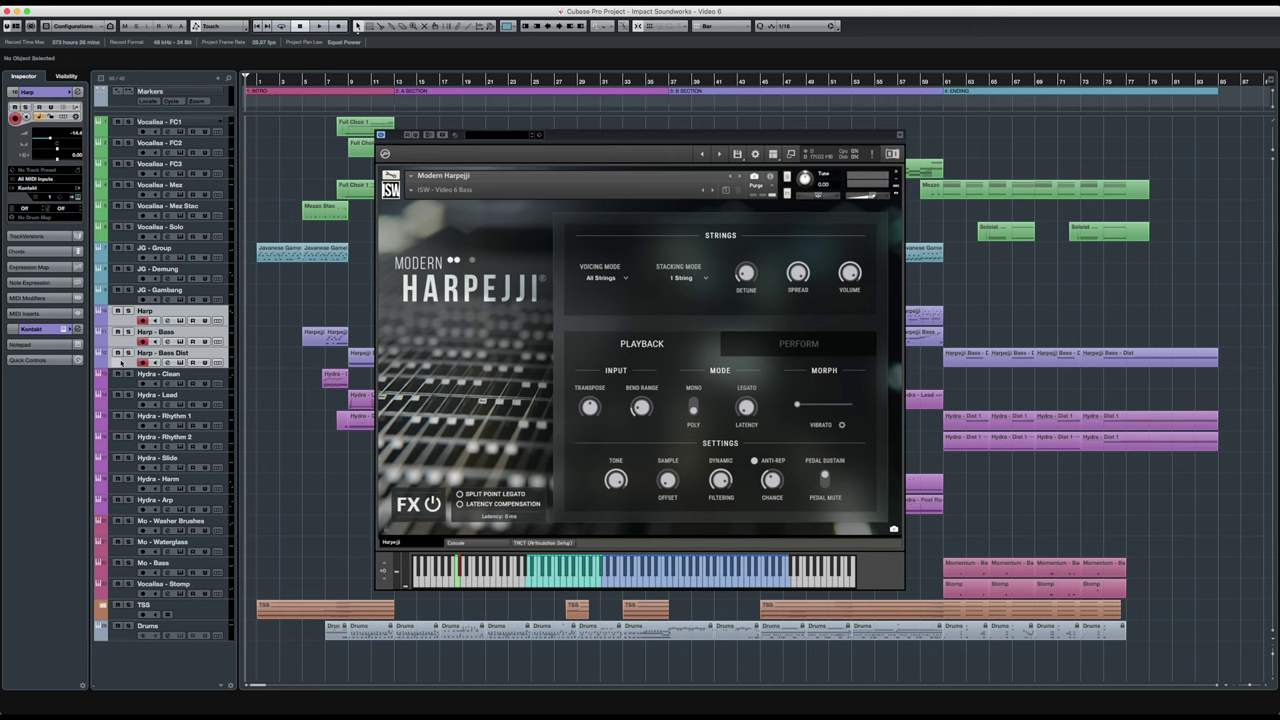
key("super+w")
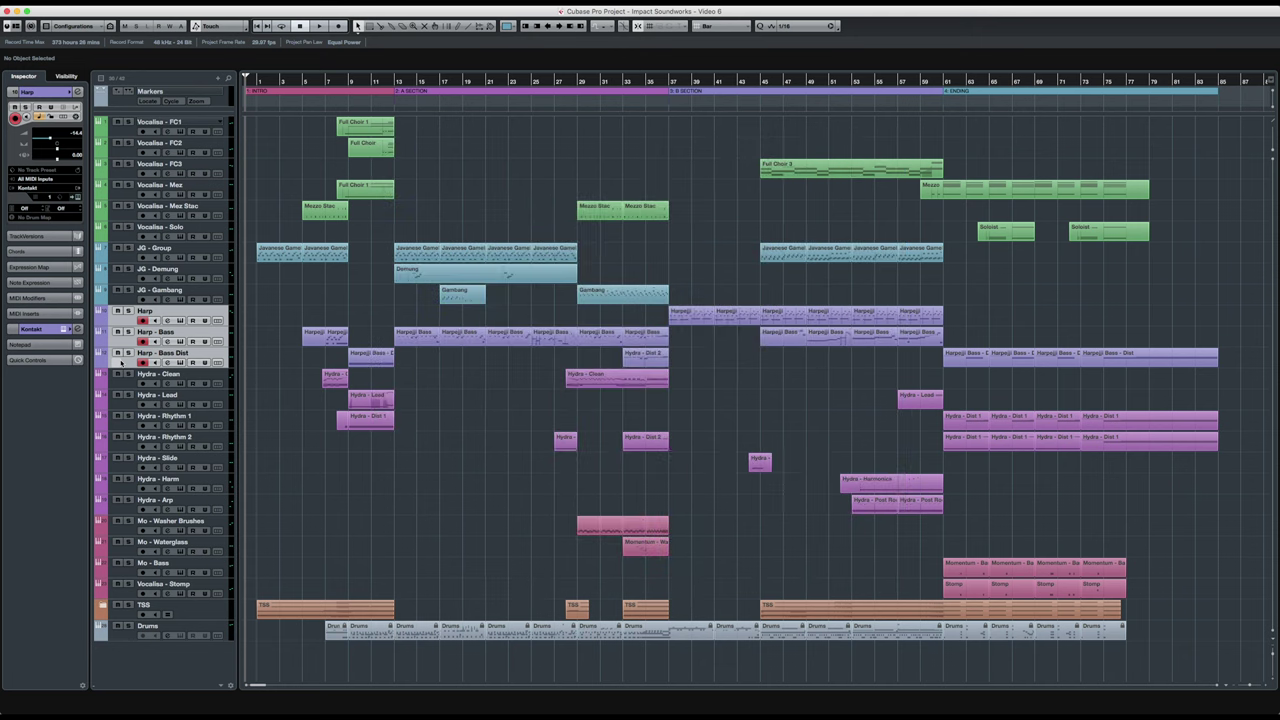
left_click(119, 377)
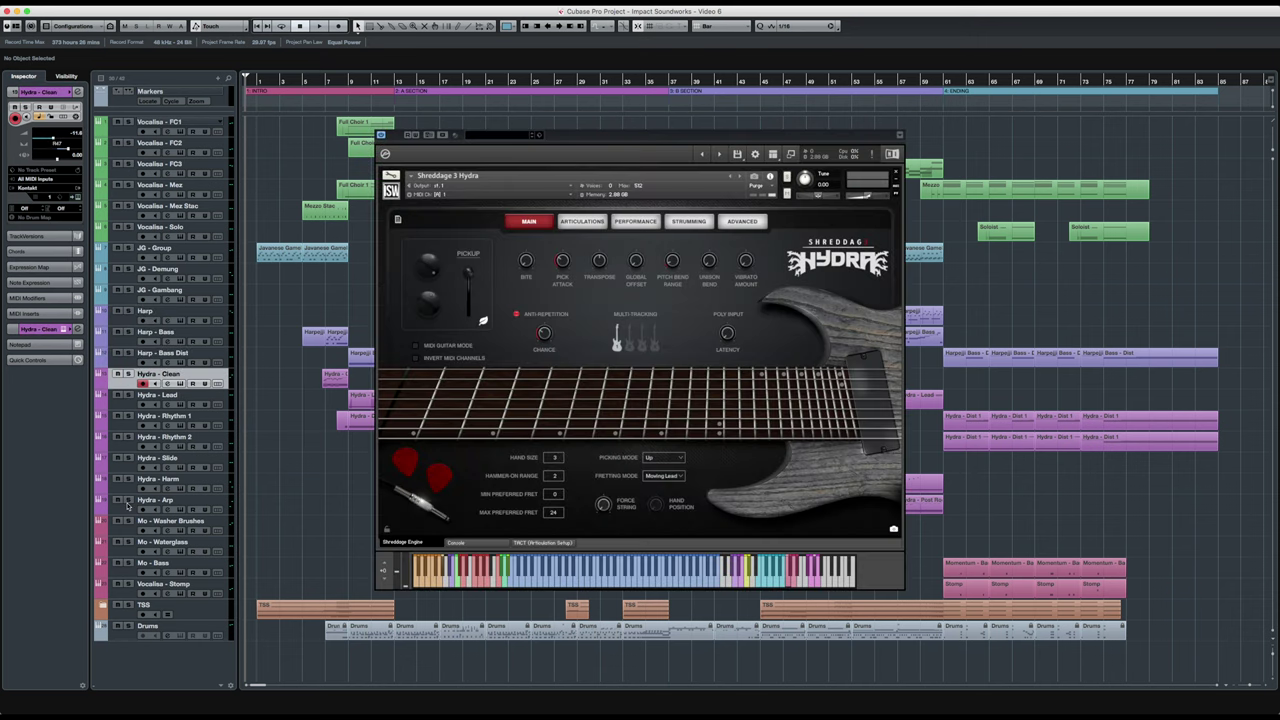
left_click(128, 506, "shift")
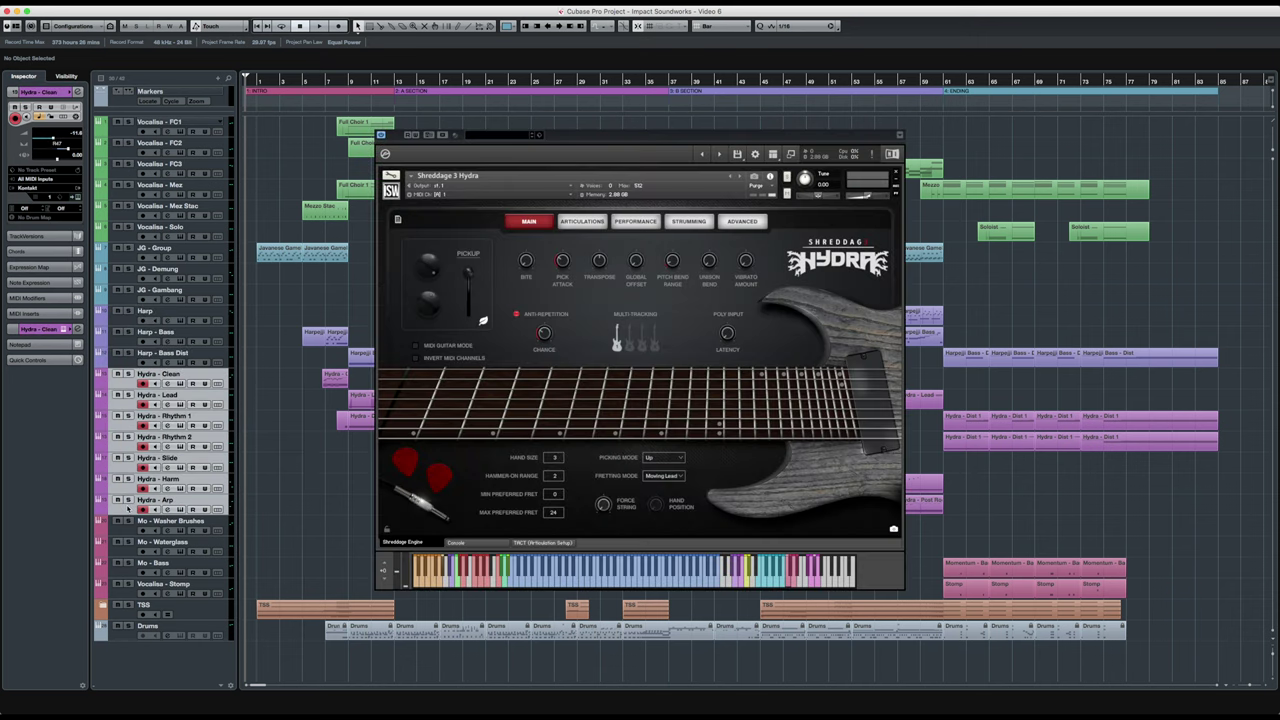
key("super+w")
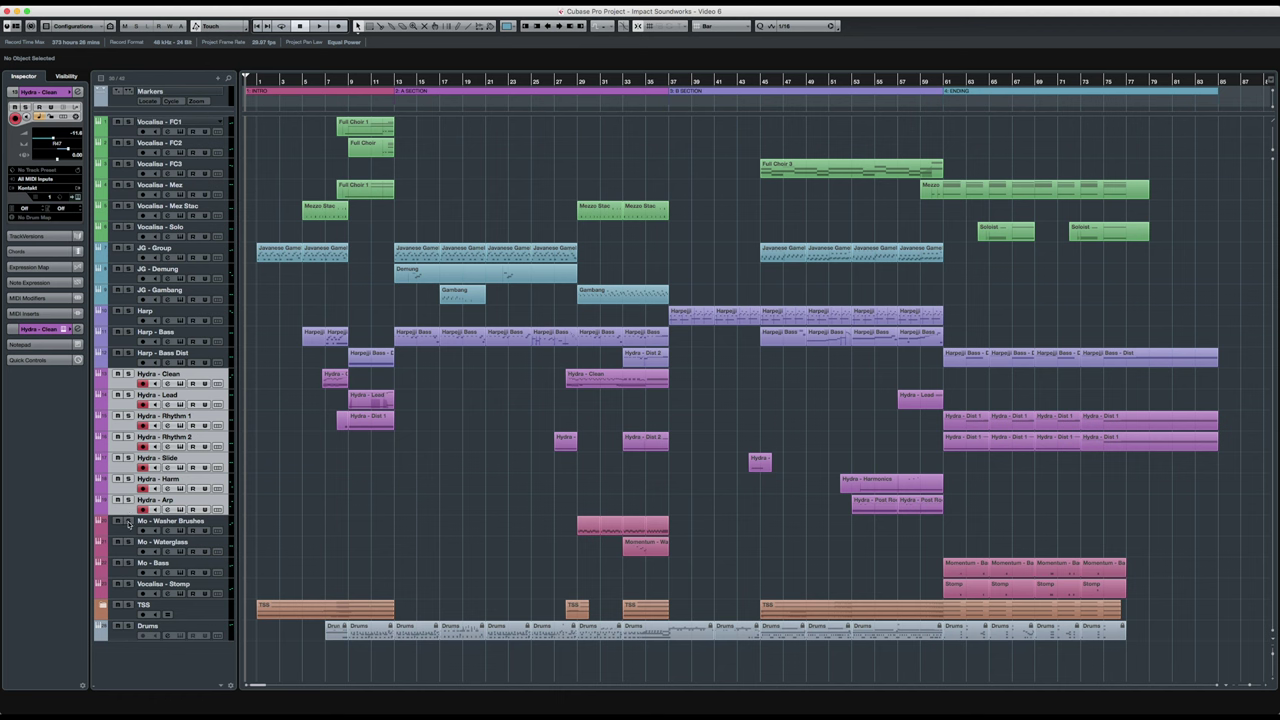
Select the tracks from Mo - Washer Brushes to Vocalisa - Stomp and close the Momentum instrument window.
left_click(128, 526)
left_click(127, 596, "shift")
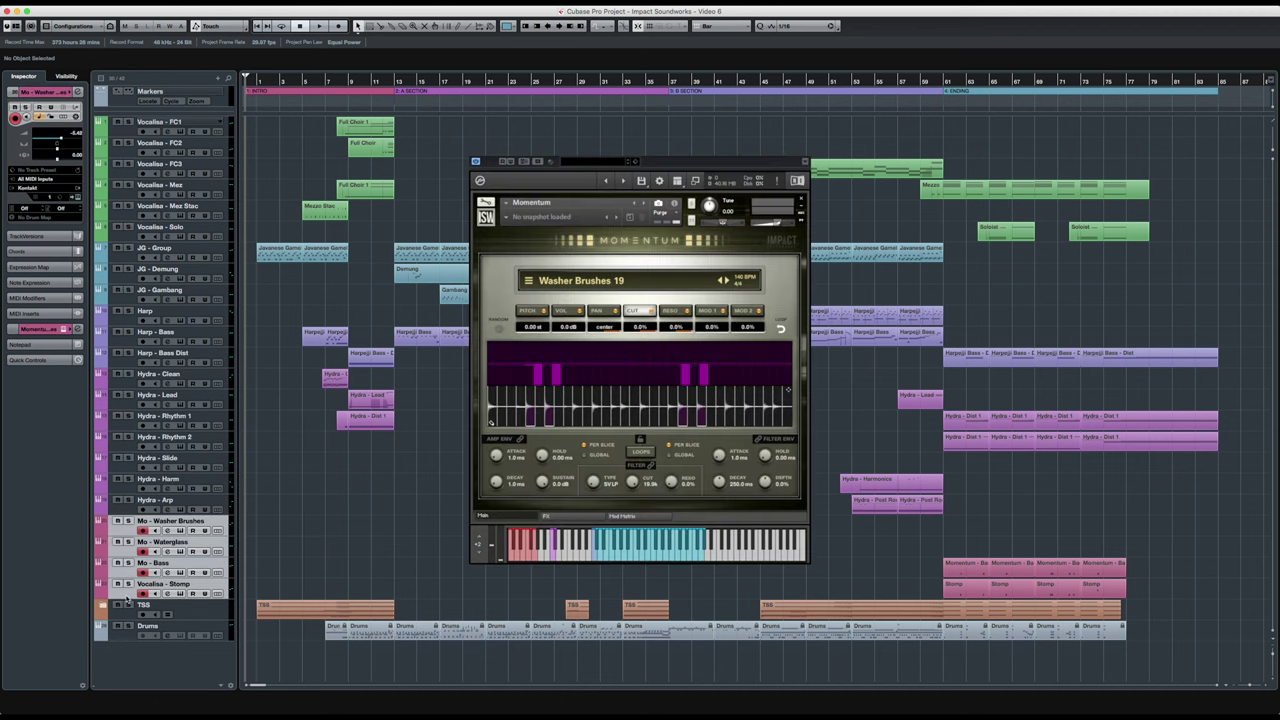
key("super+w")
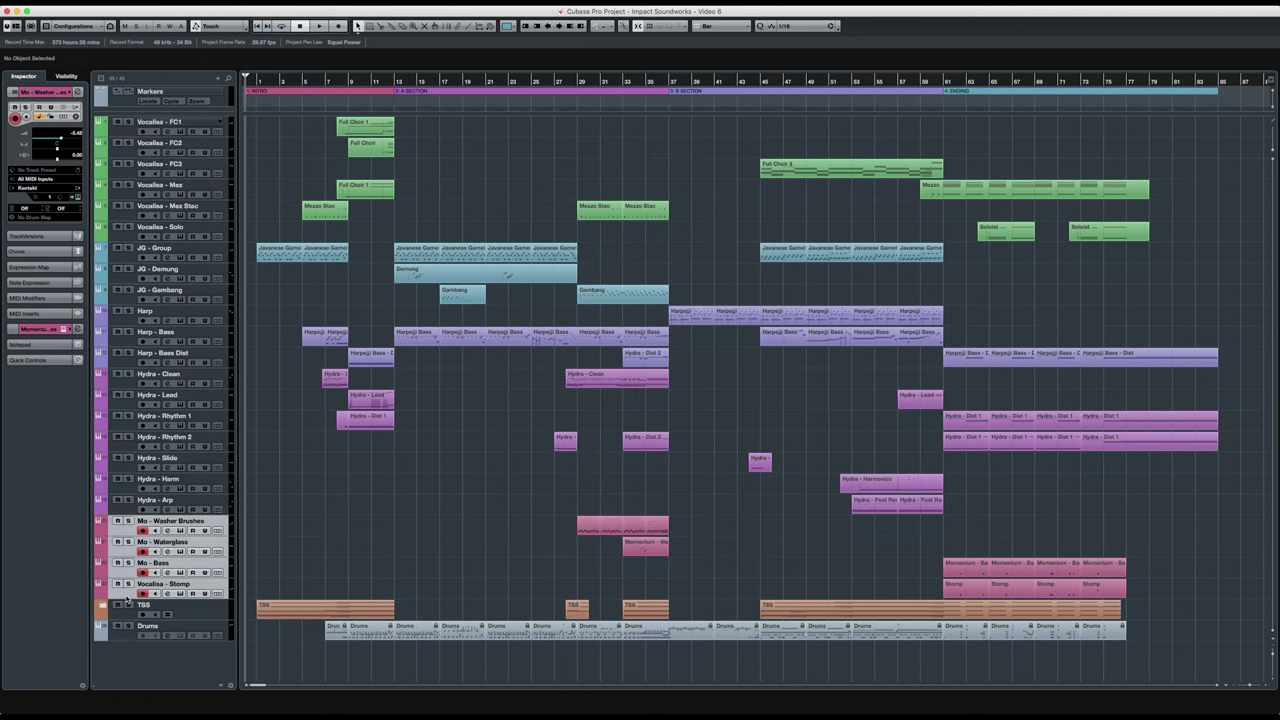
Expand the TSS folder track to view its violin, viola and cello tracks and collapse it again.
left_click(128, 614)
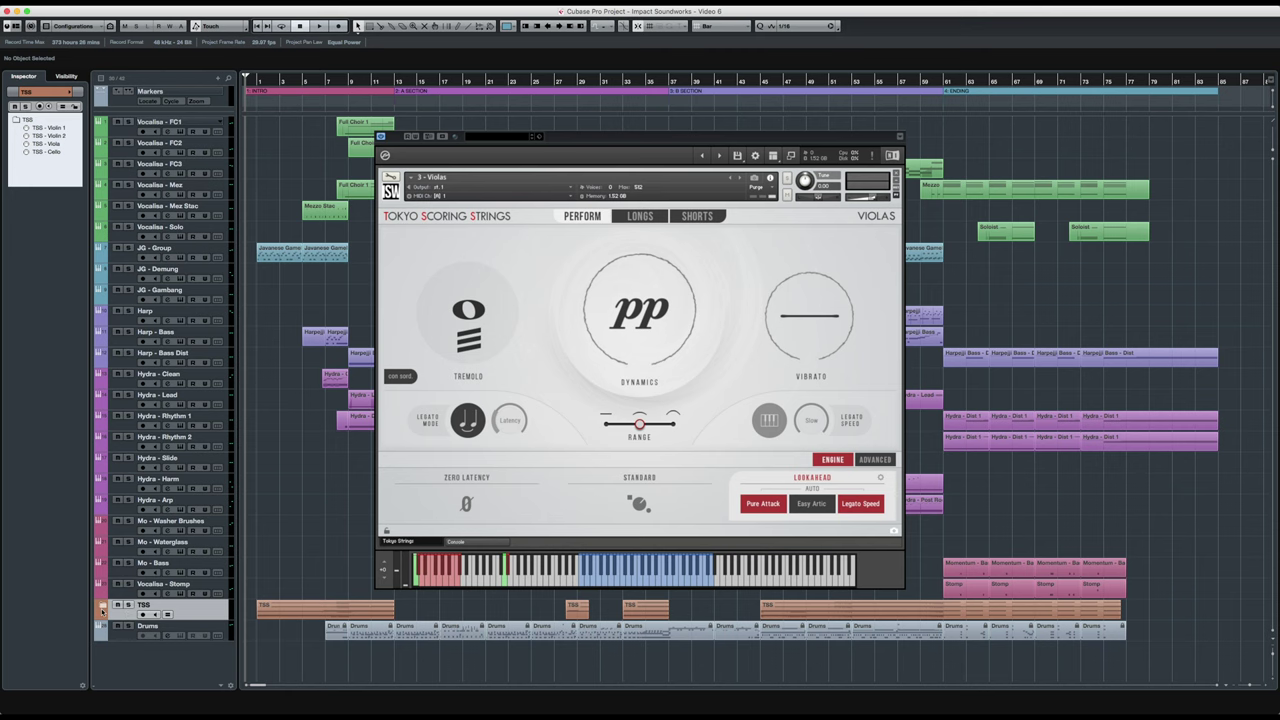
left_click(103, 607)
scroll(1253, 246, "down", 3)
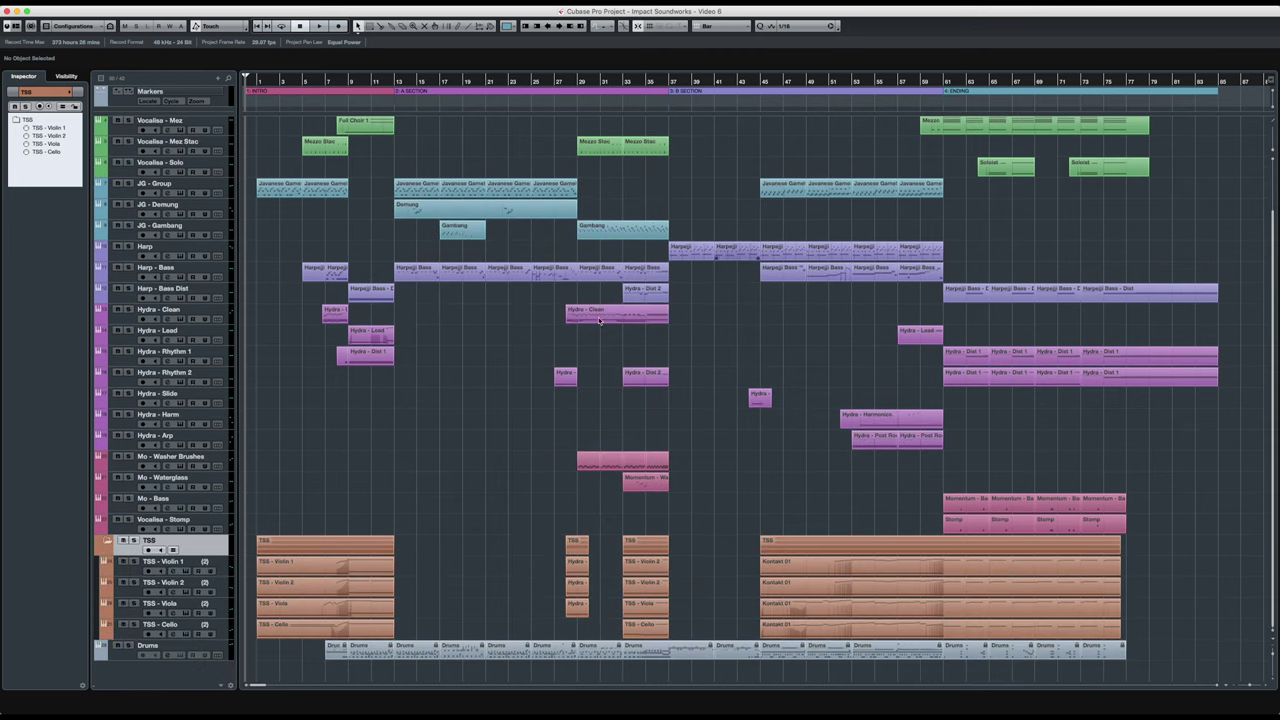
left_click(293, 632)
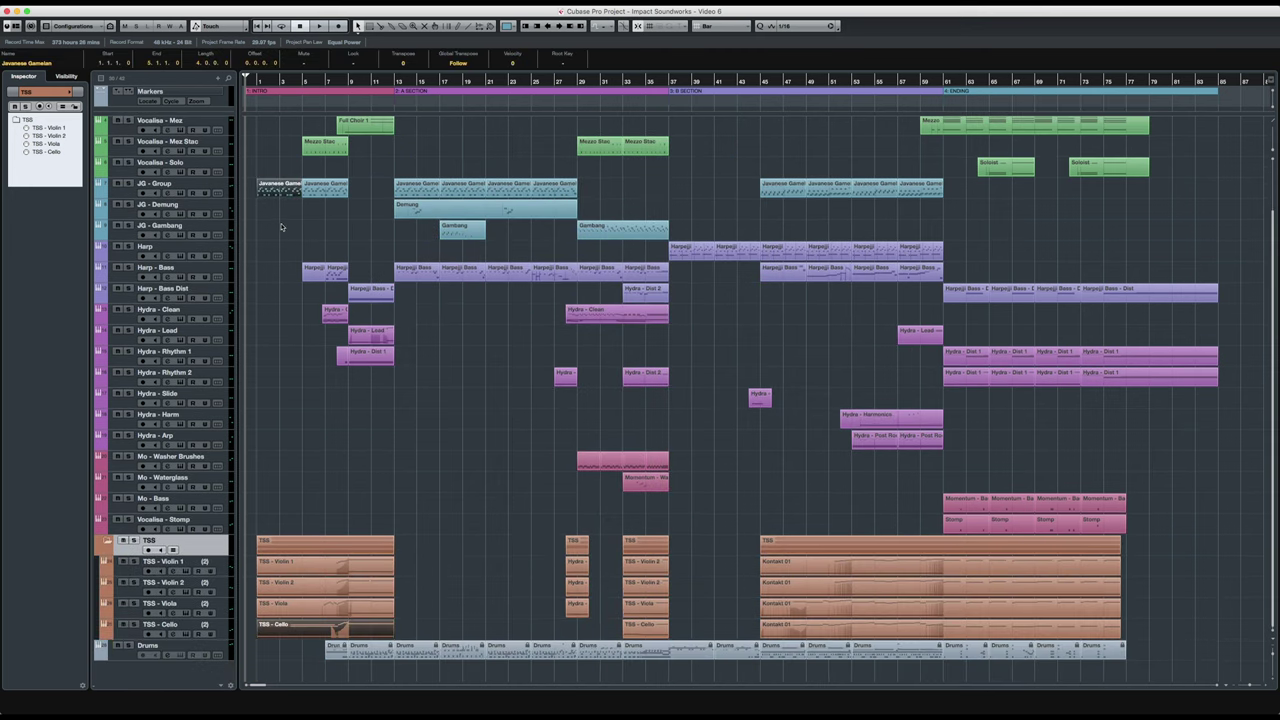
left_click(107, 540)
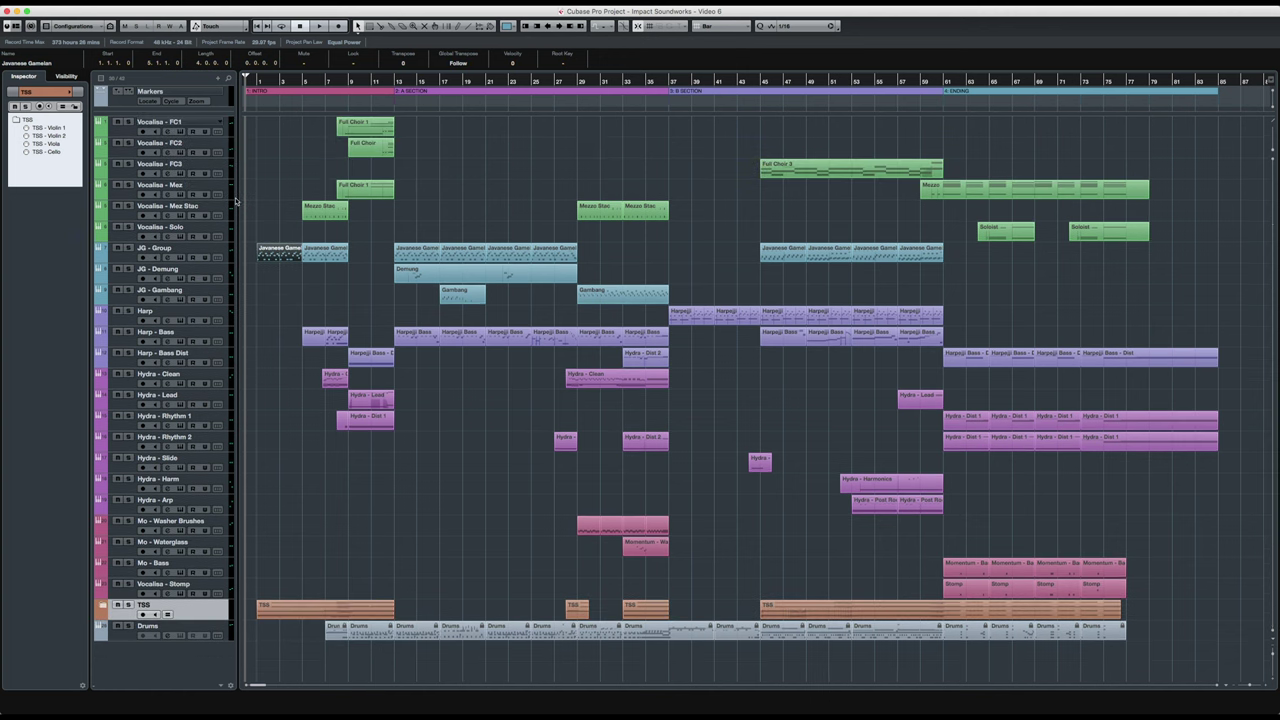
Solo the JG - Group track and inspect the main and Console pages of its Javanese Gamelan instrument.
left_click(125, 258)
left_click(128, 248)
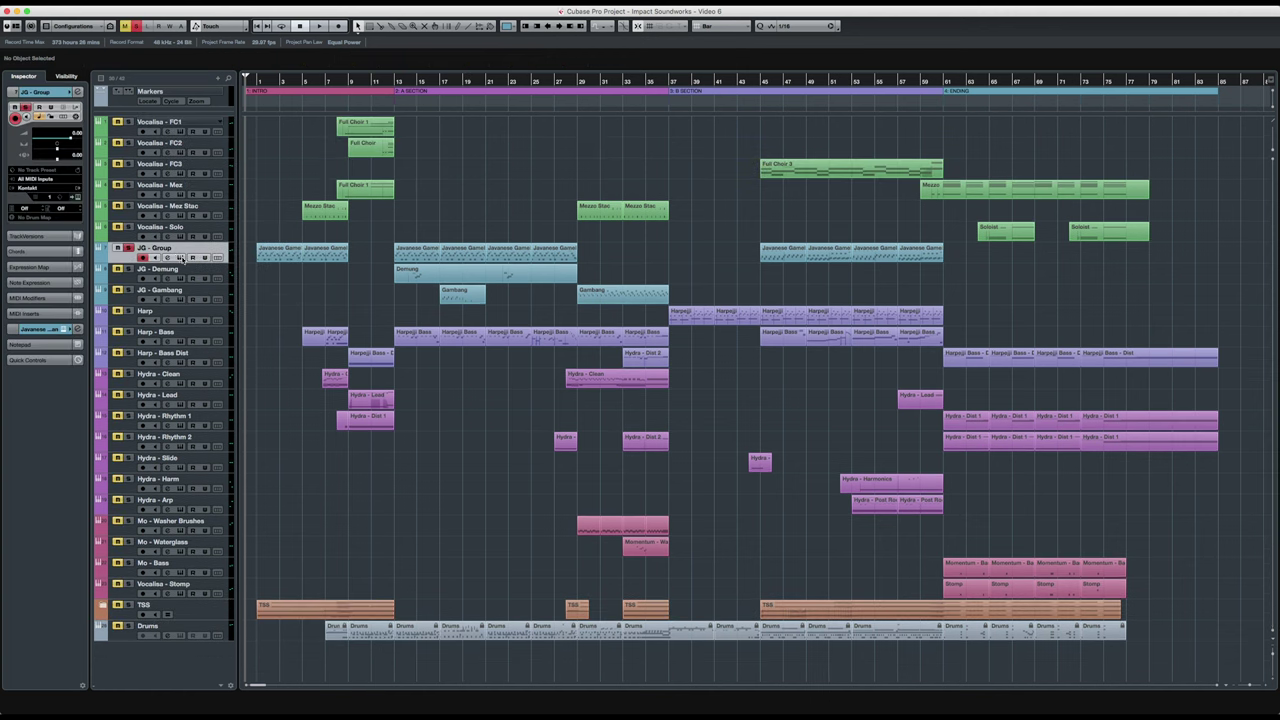
left_click(180, 258)
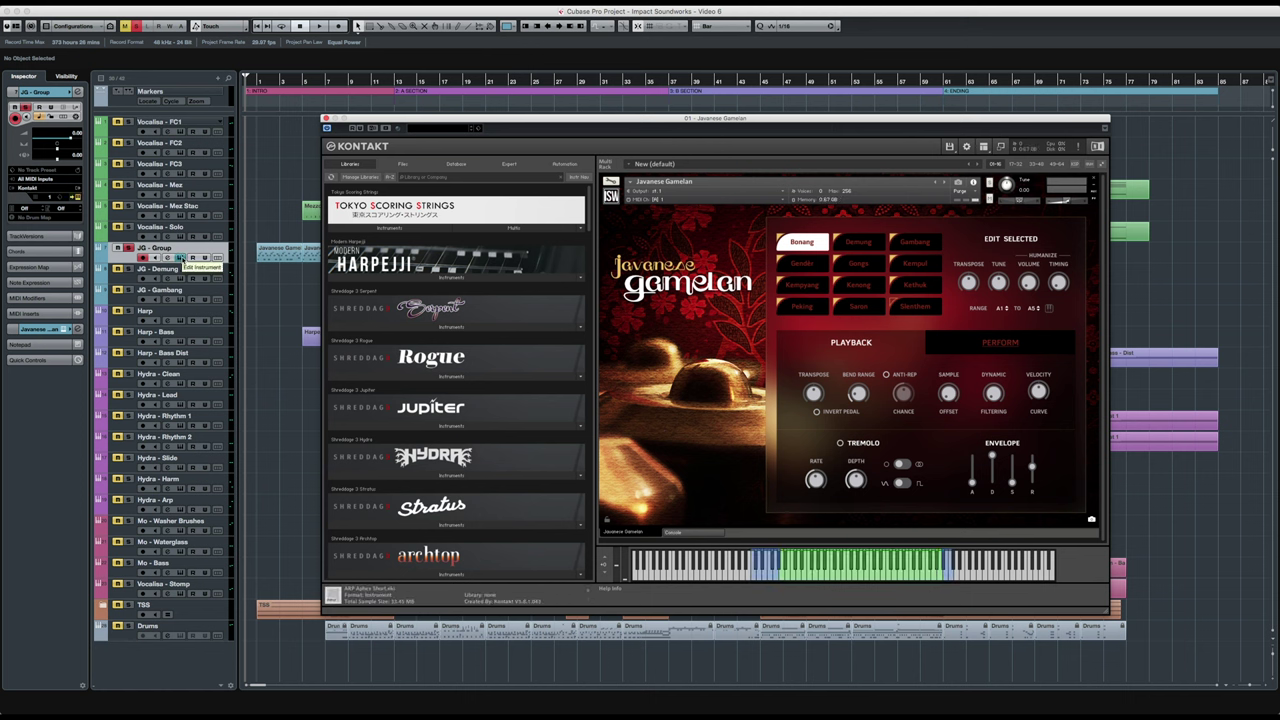
left_click(675, 532)
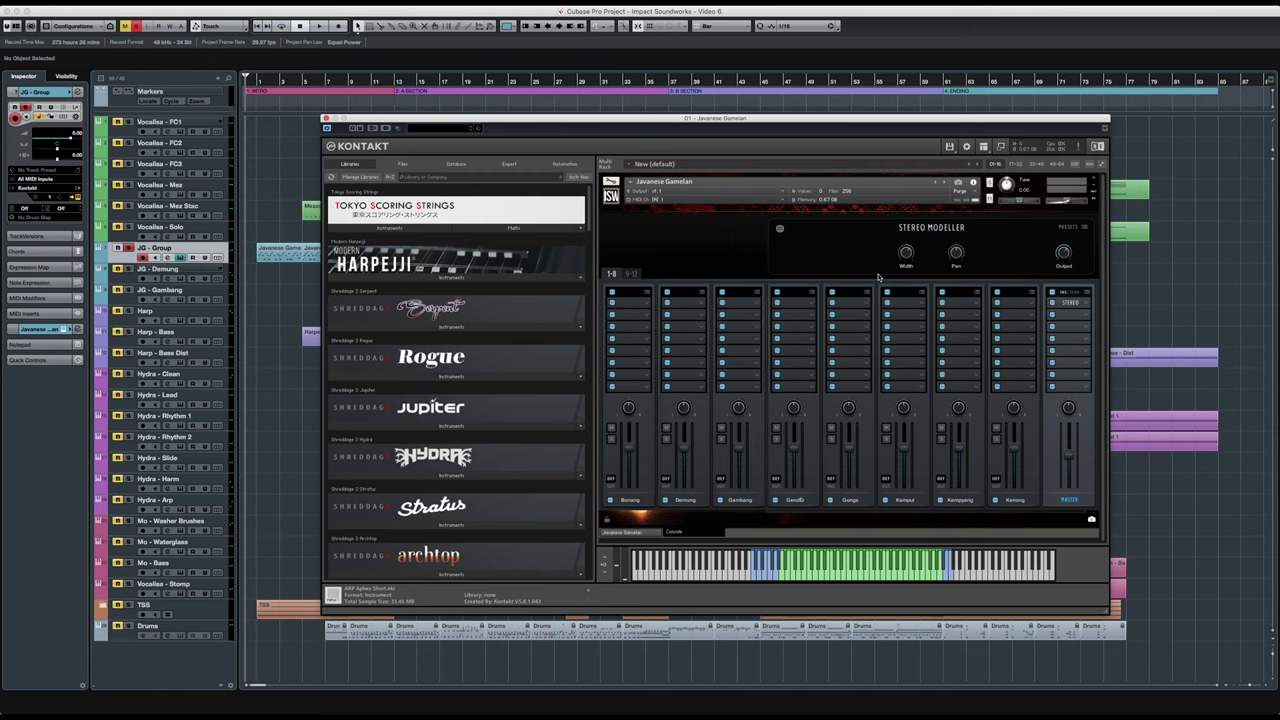
left_click(624, 531)
Play the soloed gamelan part from the start of the intro, view its instrument during playback and stop.
key("space")
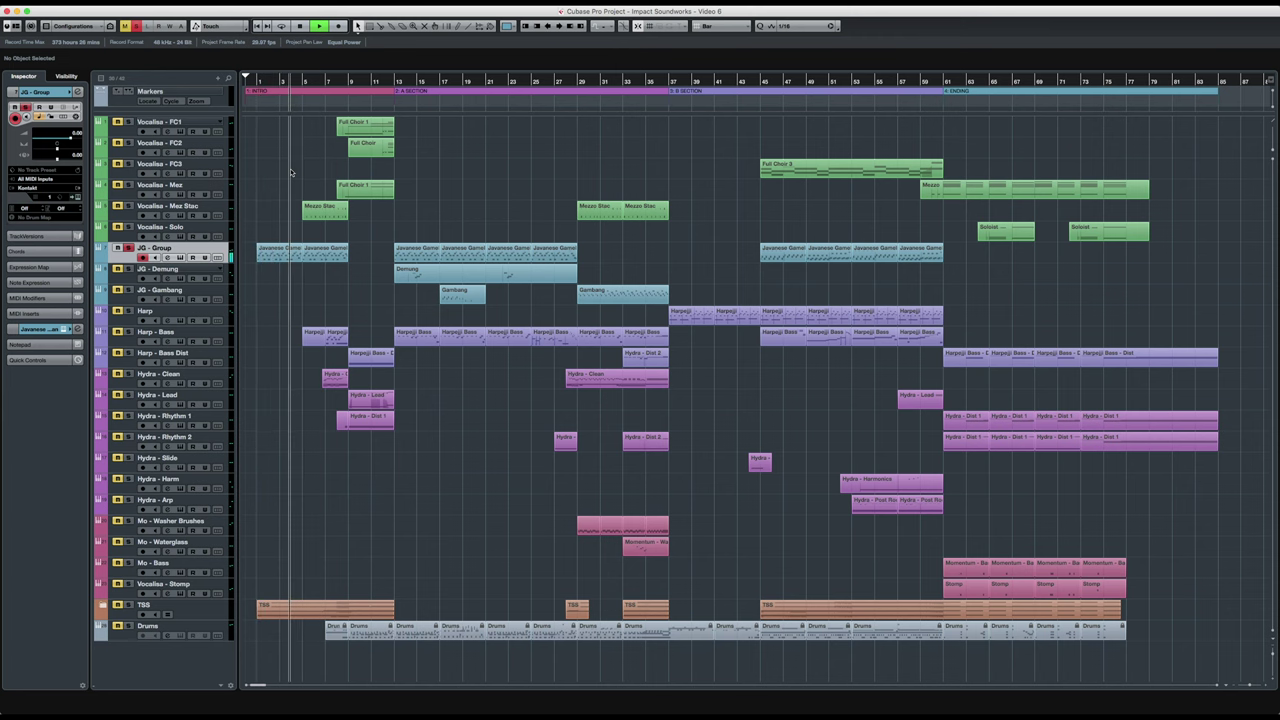
key("e")
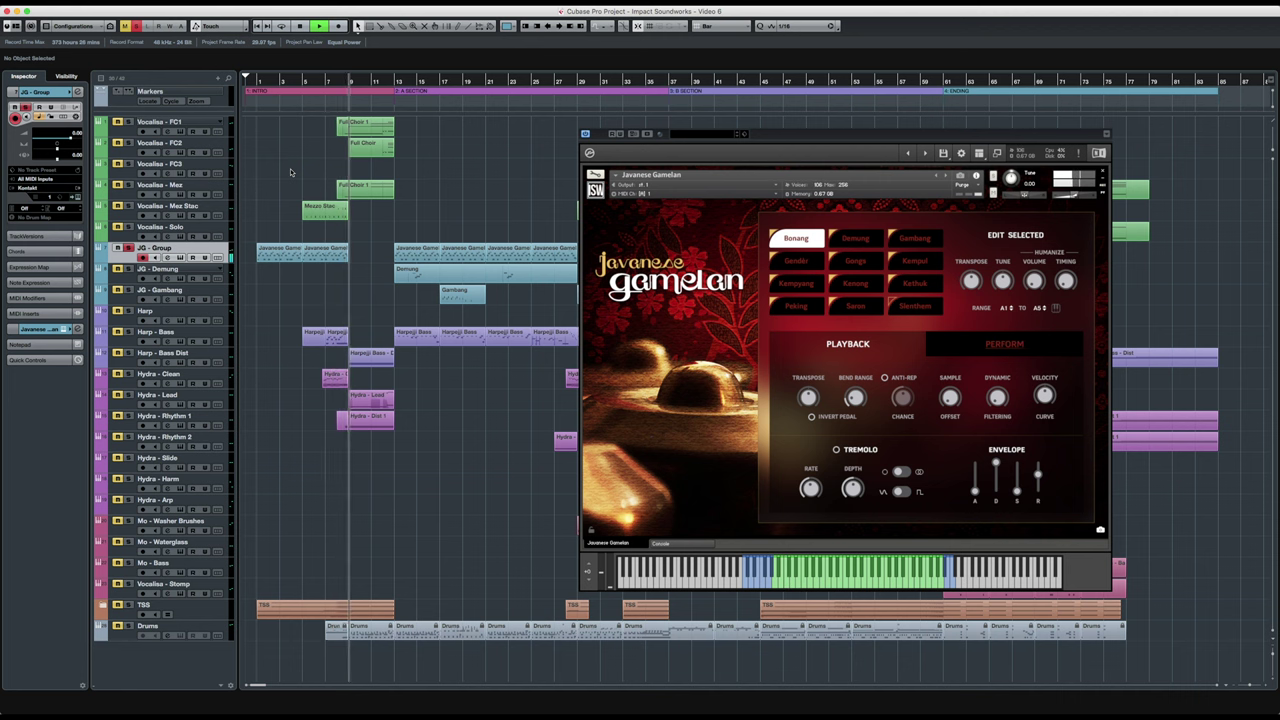
key("super+w")
key("space")
Solo all six Vocalisa tracks instead of JG - Group and single out their Mezzo Stac and choir clips in the intro.
left_click_drag(128, 227, 131, 122)
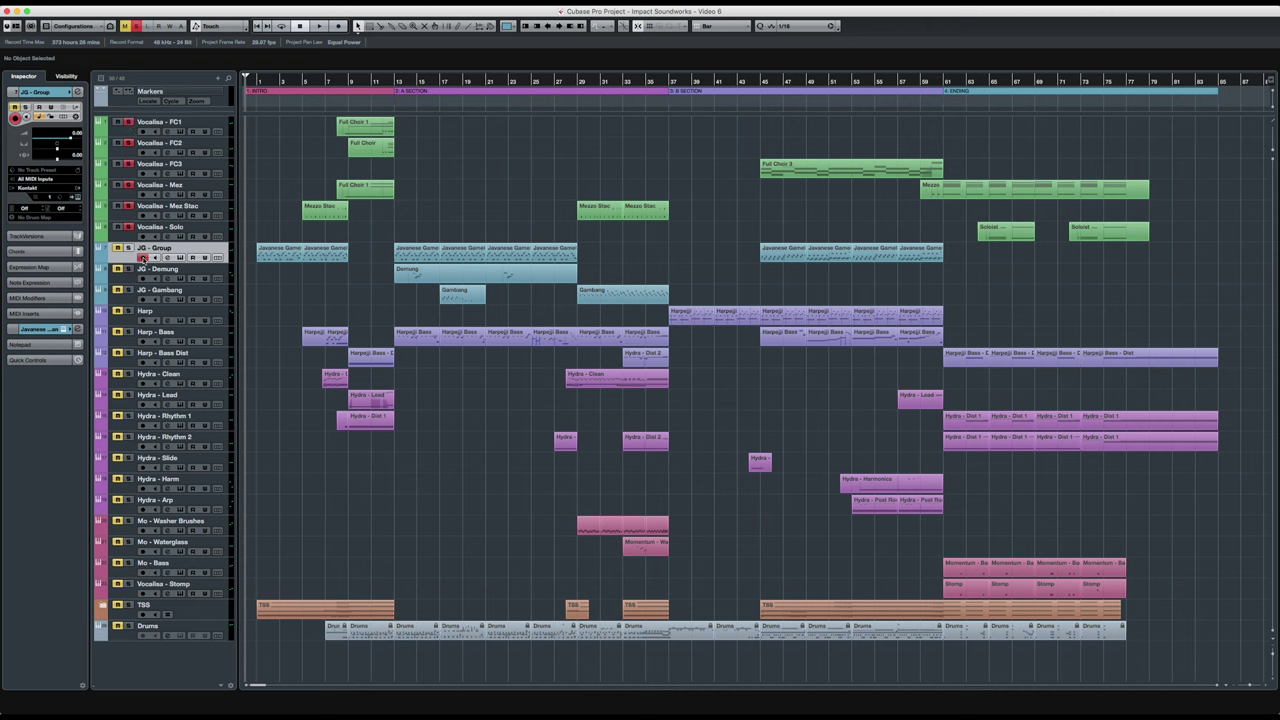
left_click(316, 212)
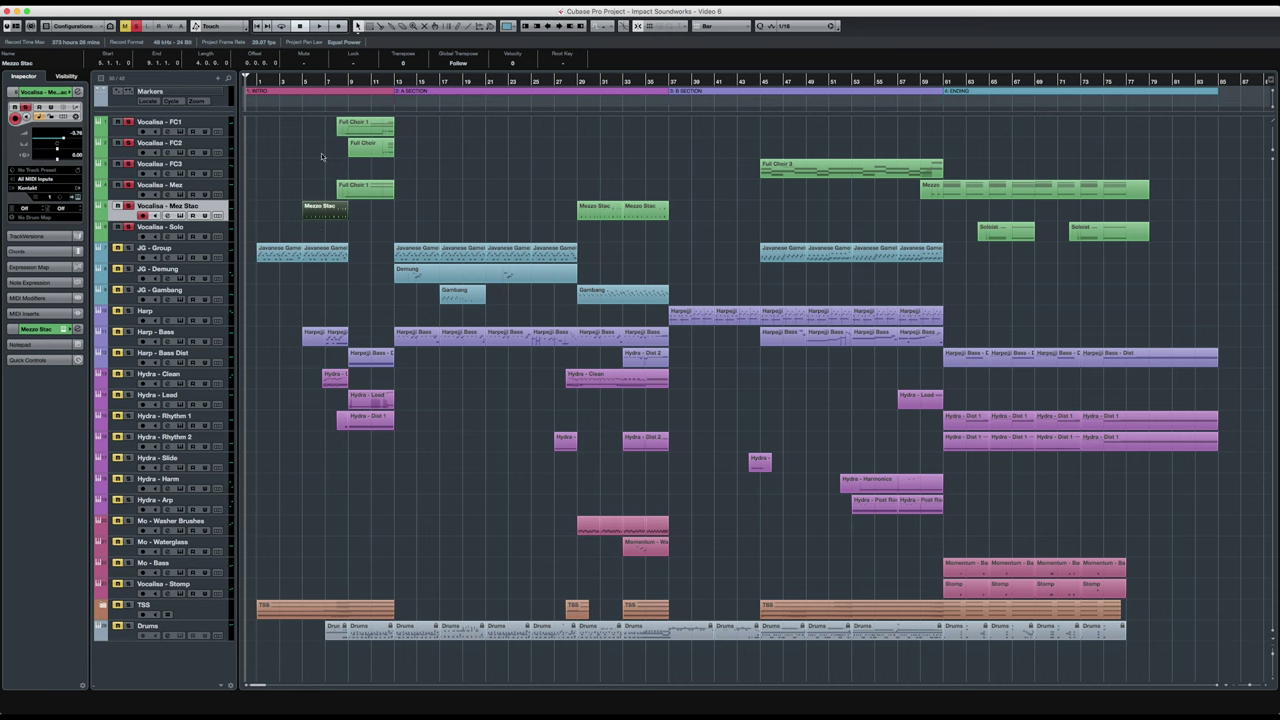
left_click(343, 131)
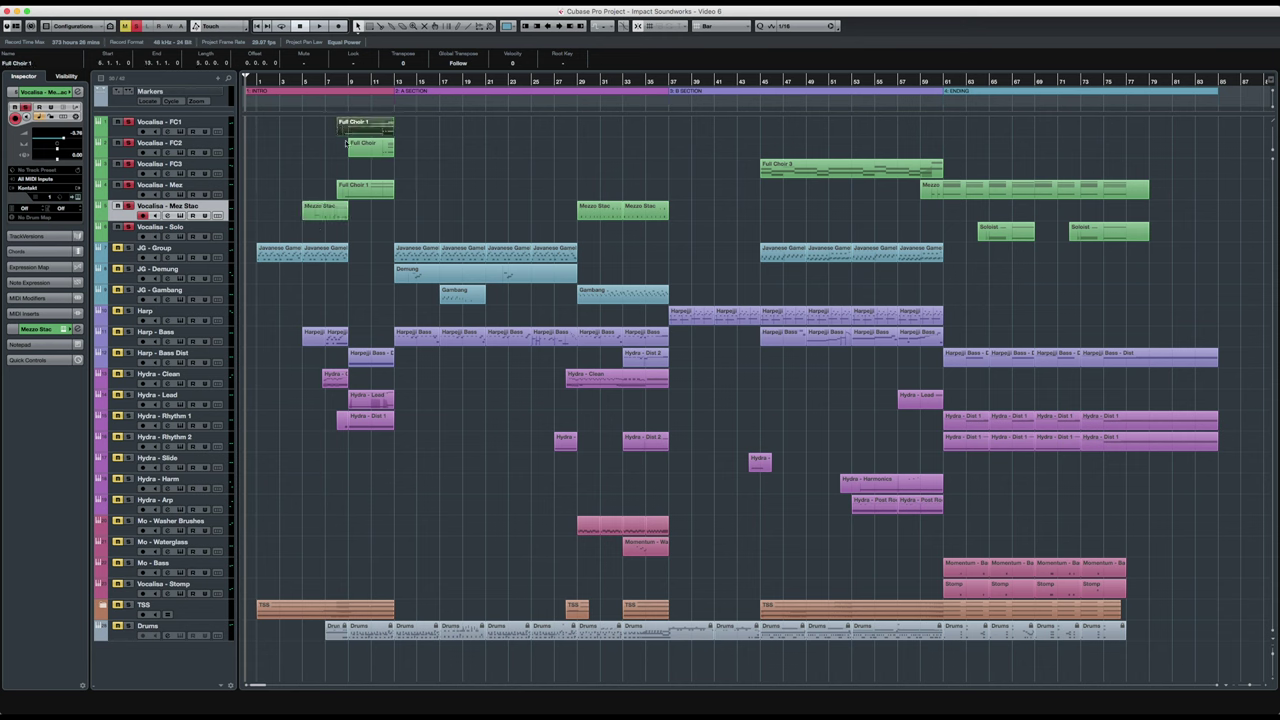
left_click(353, 145)
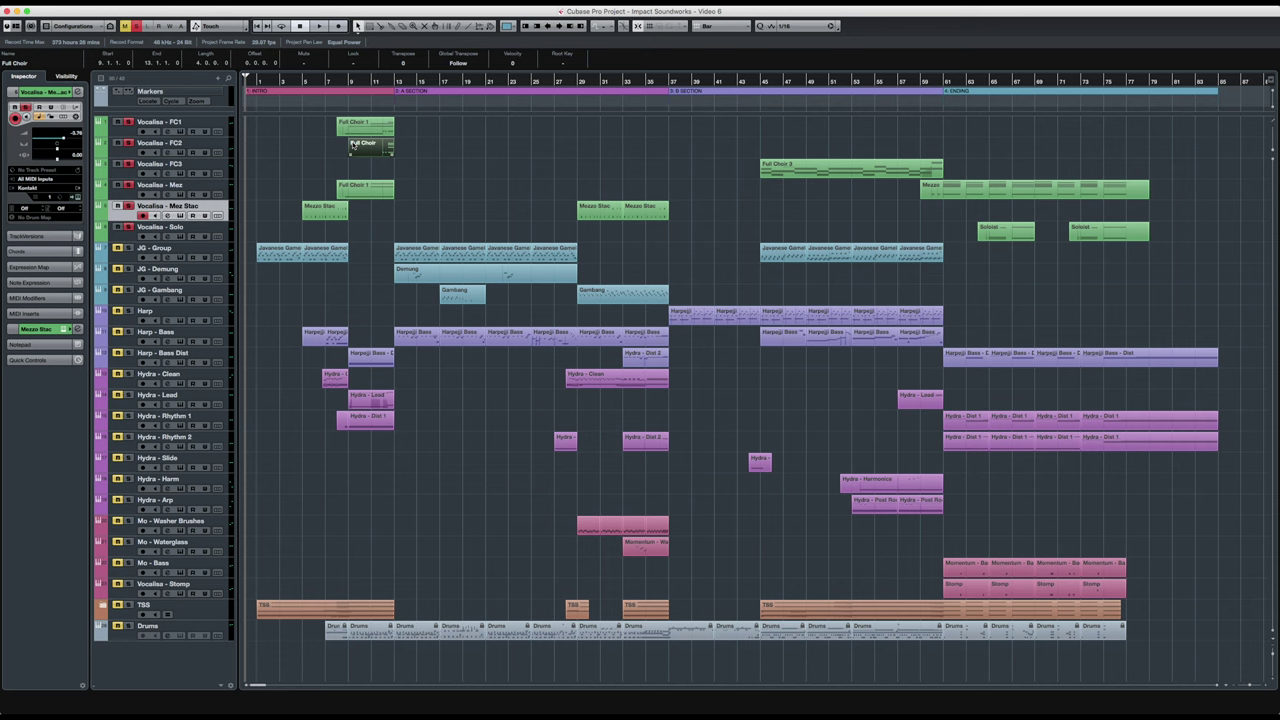
left_click(356, 188)
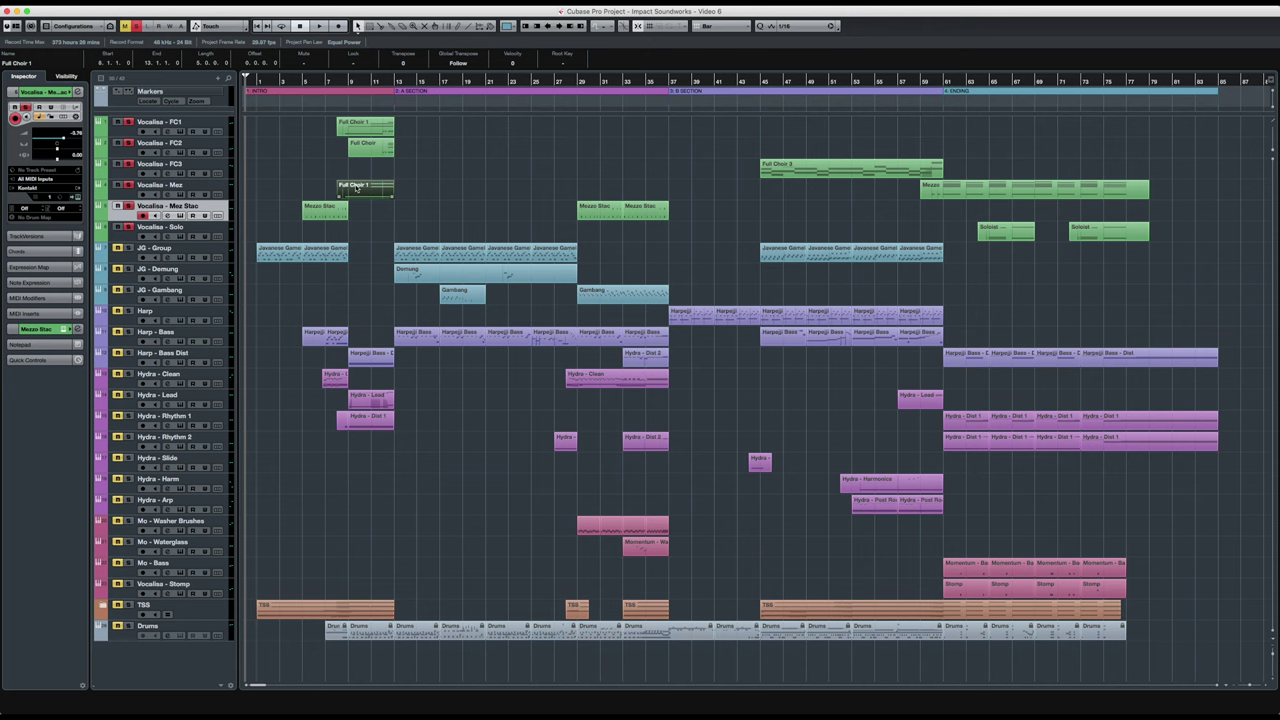
left_click(373, 126)
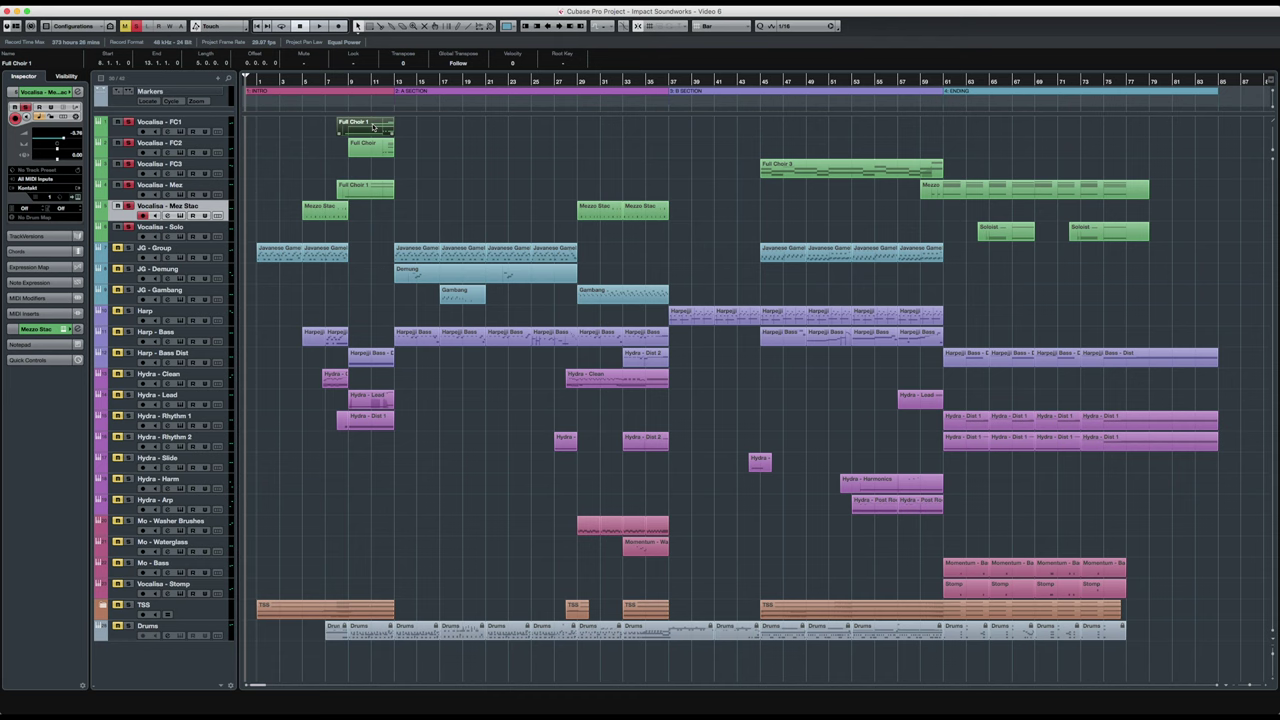
Open the Full Choir 1 clip on Vocalisa - FC1 in the Key Editor, examine its notes and keyswitches, and close the editor.
double_click(373, 126)
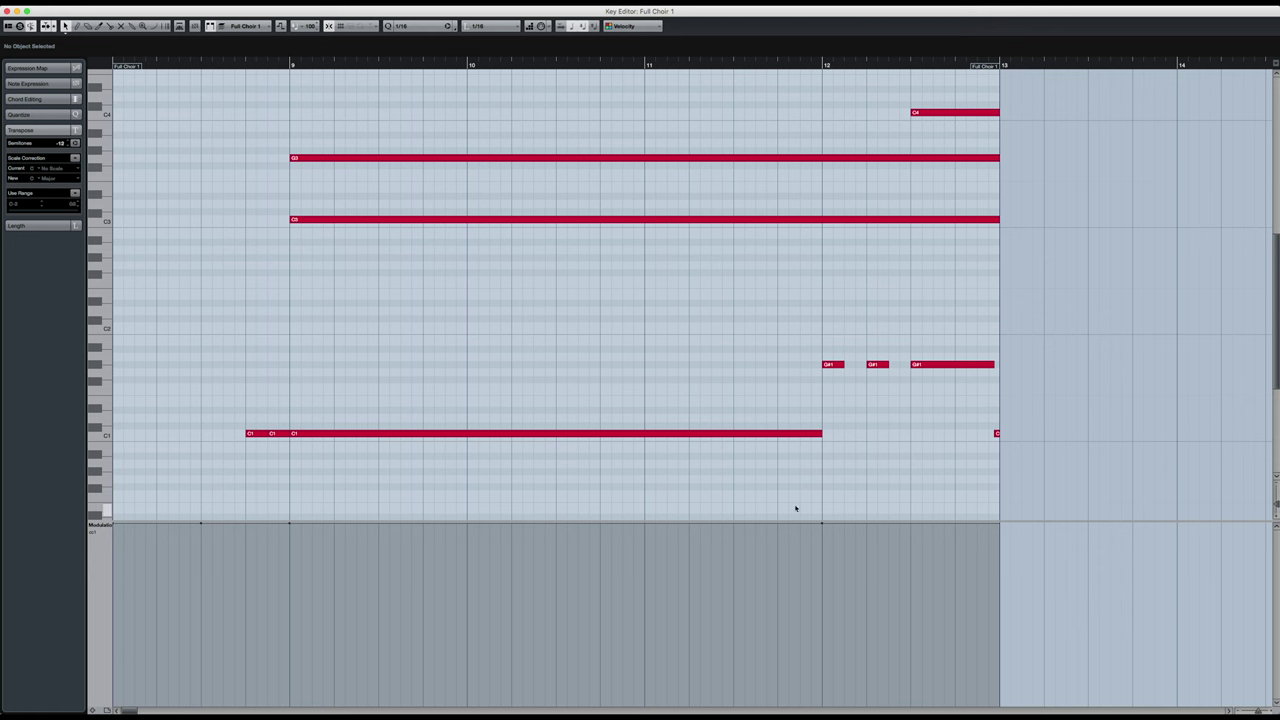
left_click_drag(1038, 587, 102, 451)
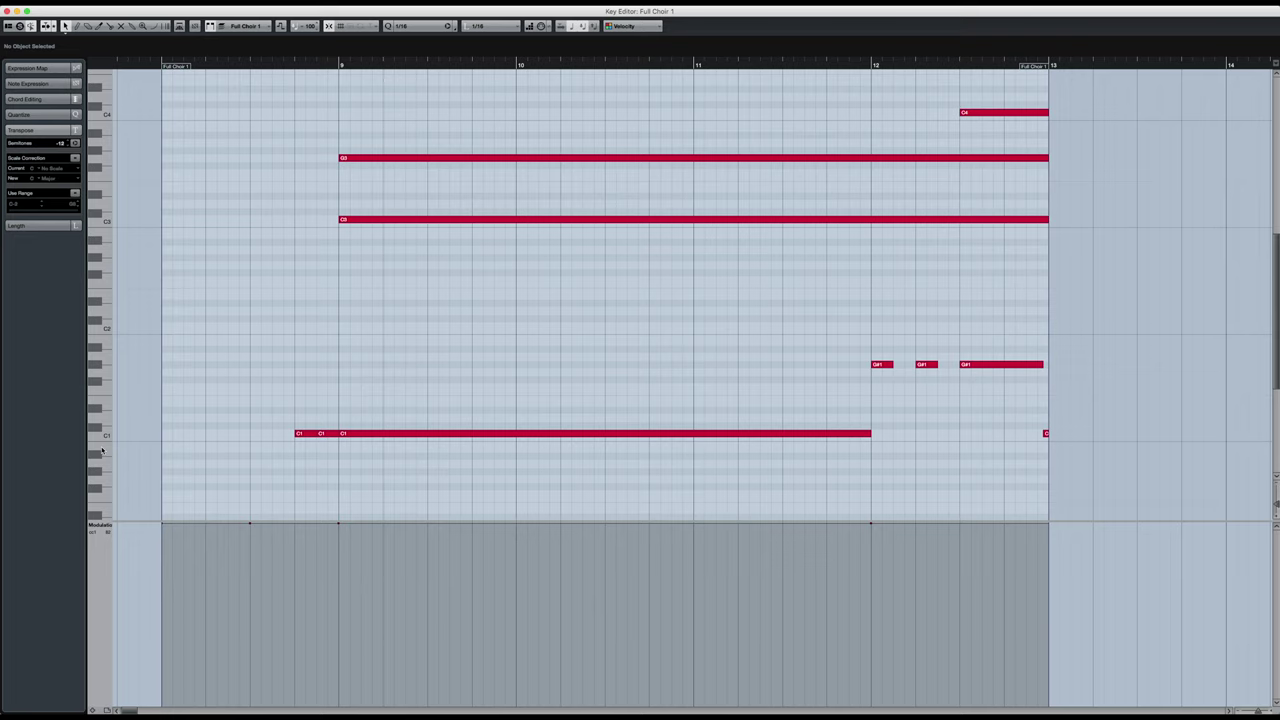
left_click_drag(258, 272, 1135, 480)
left_click(1130, 480)
left_click(9, 12)
Play the soloed Vocalisa parts from bar 7 to the end of the intro, then clear all solos and return to the project start.
left_click(326, 82)
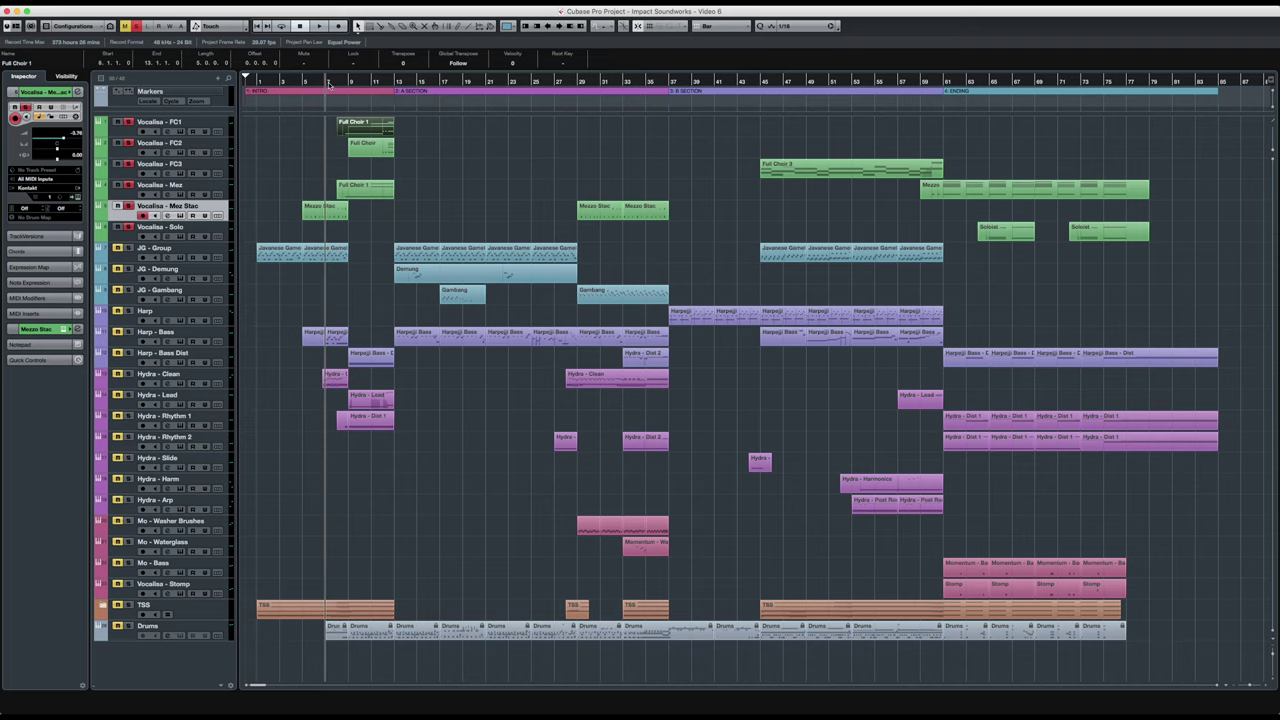
key("space")
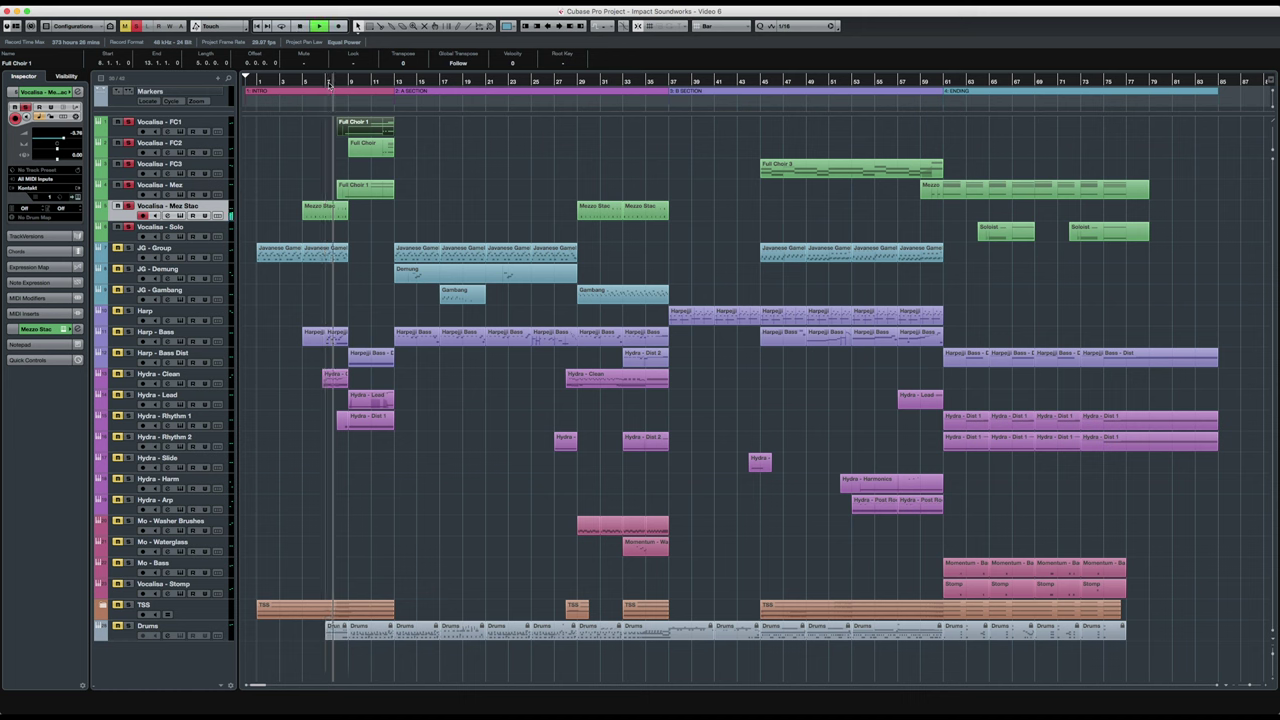
key("F11")
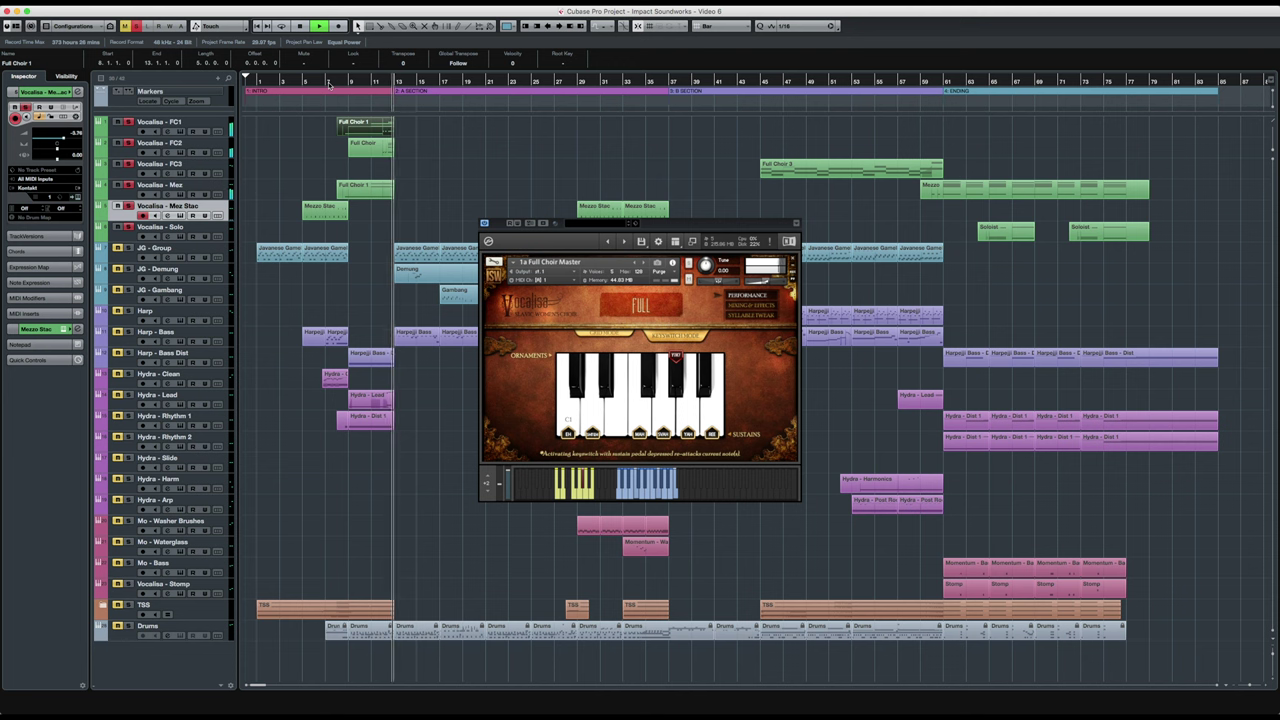
key("super+w")
key("space")
key("Home")
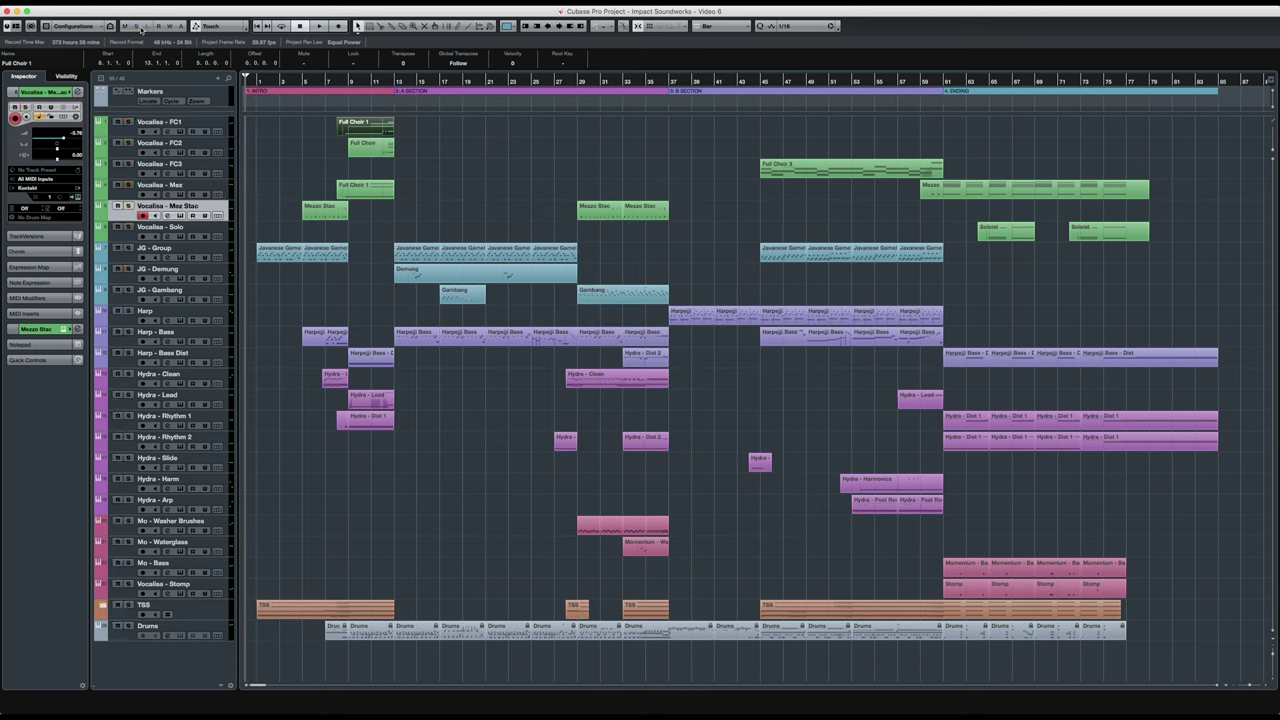
Select the Hydra - Lead track and the intro clips on Harp - Bass and Hydra - Clean.
left_click(180, 395)
left_click(294, 325)
left_click_drag(294, 325, 338, 385)
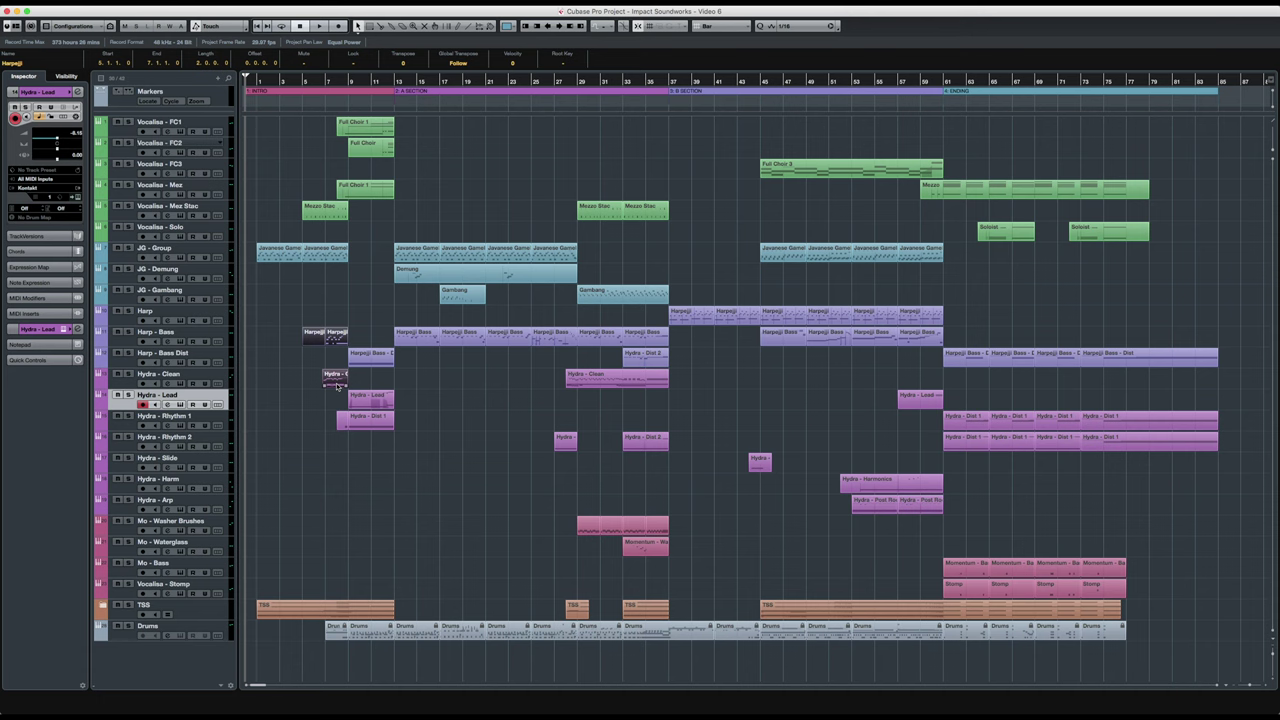
Review the intro's Hydra - Dist 1 and Hydra - Lead clips, examining the Lead notes in the Key Editor and its Shreddage 3 Hydra instrument.
left_click_drag(413, 435, 310, 430)
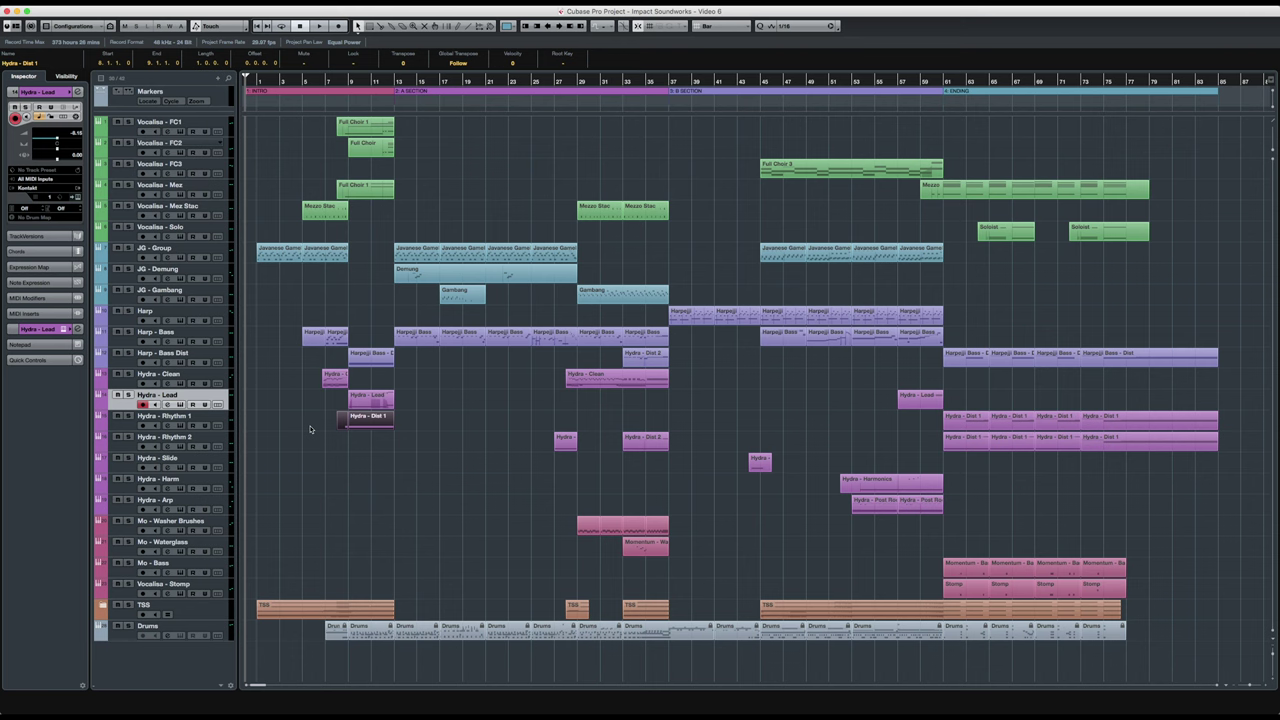
left_click(370, 401)
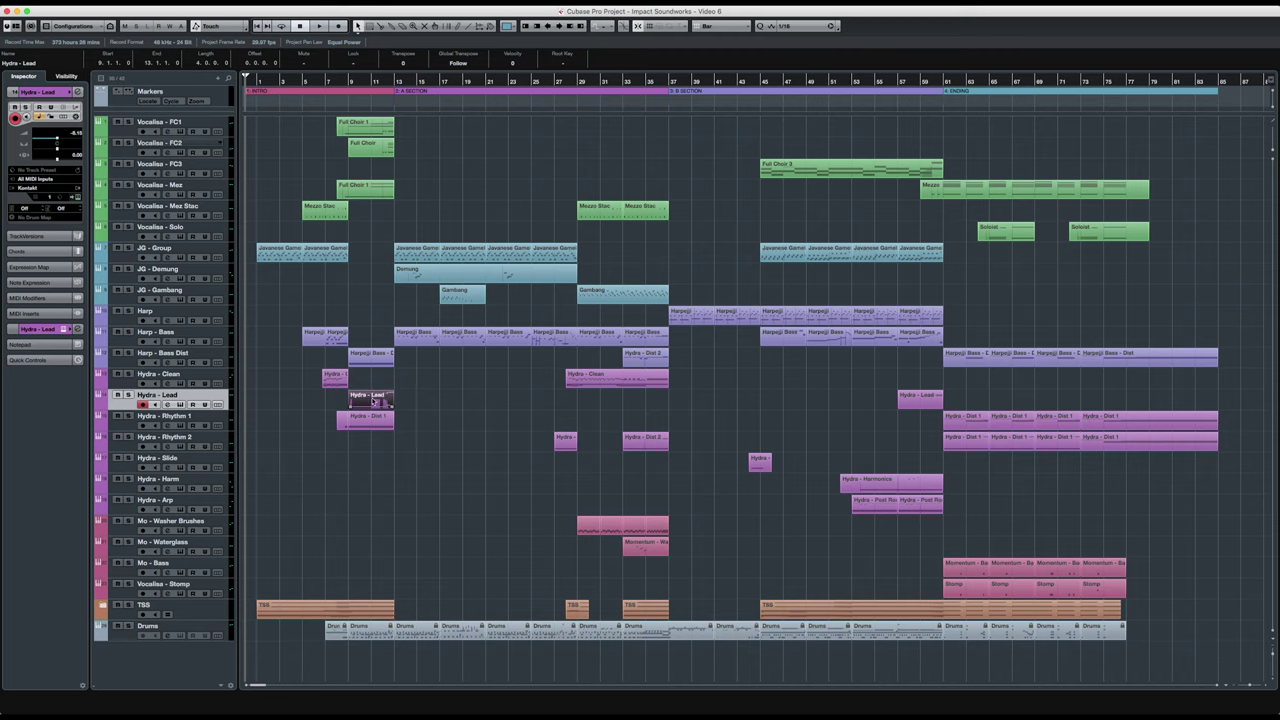
double_click(373, 401)
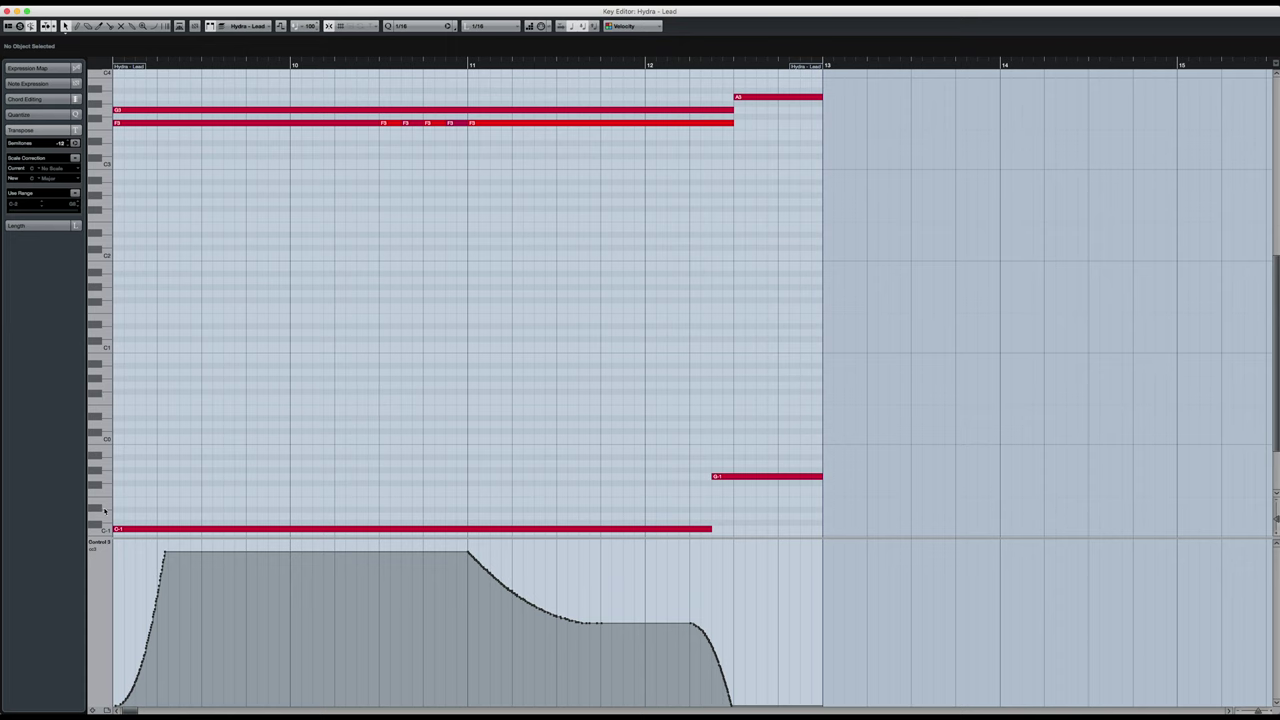
key("Return")
left_click(170, 405)
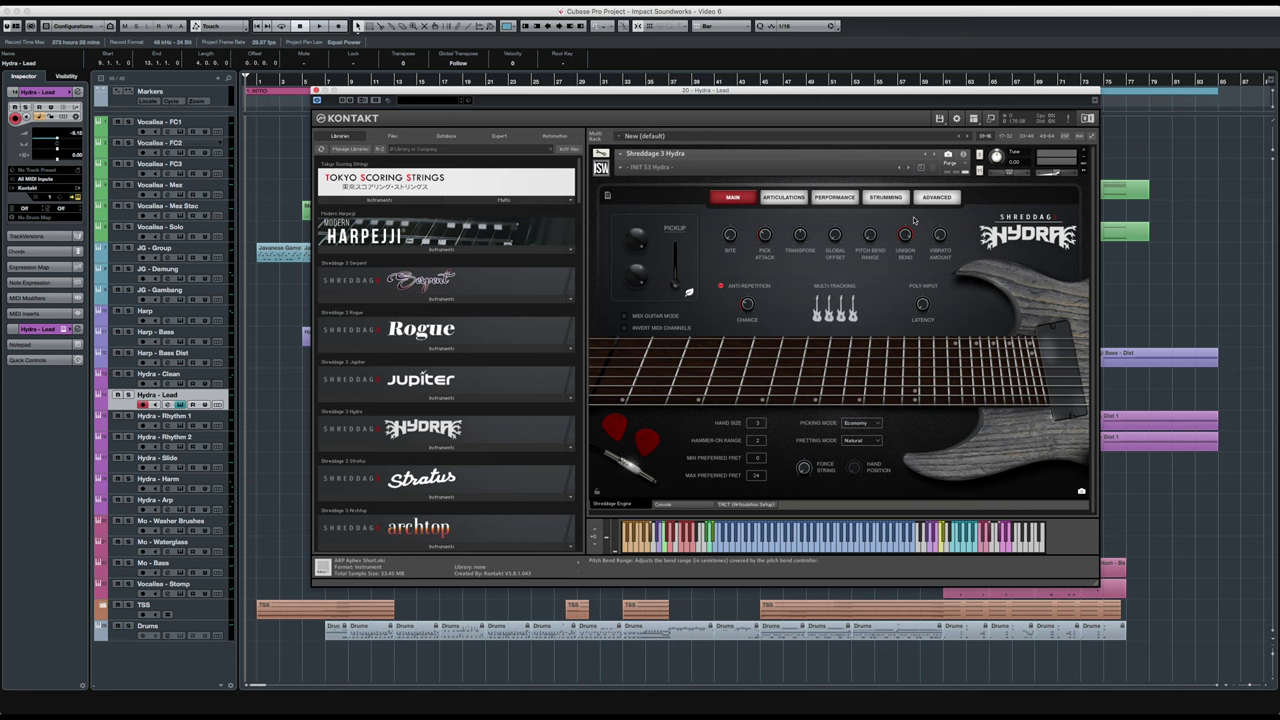
left_click(316, 91)
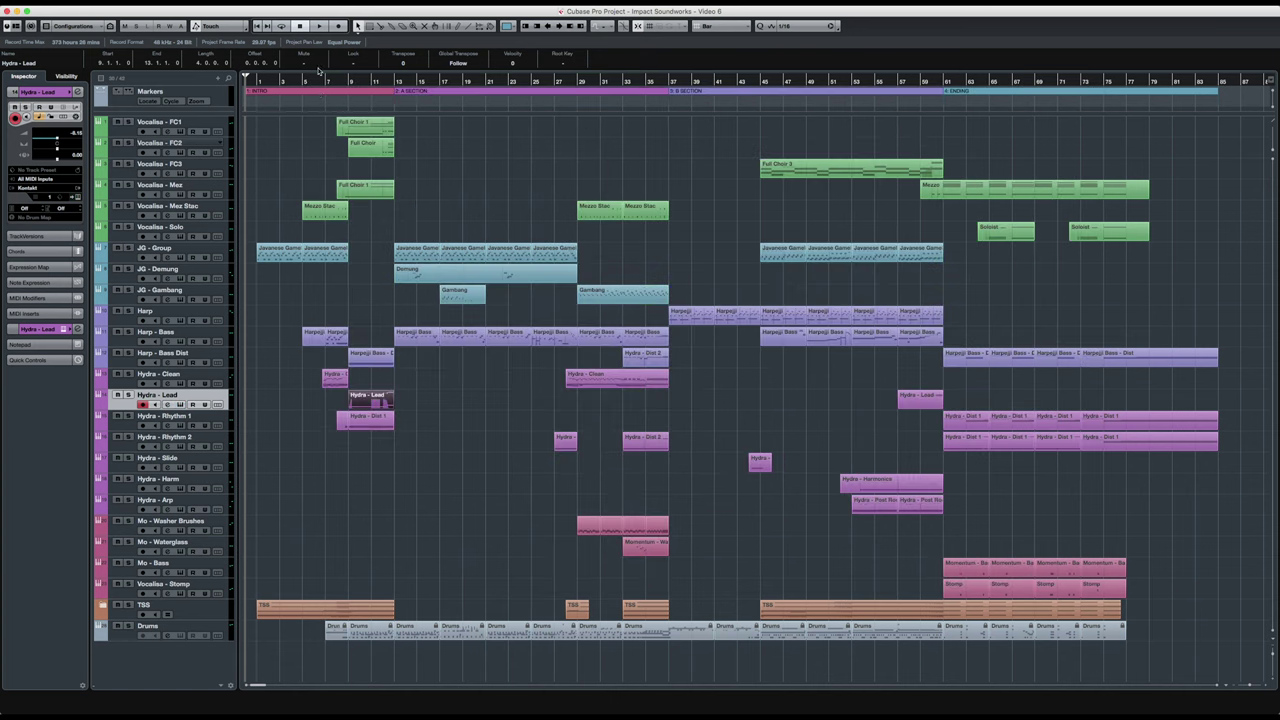
Play the soloed Hydra - Lead track from bar 8 to the end of the intro, return to the project start and clear the solo.
left_click(336, 81)
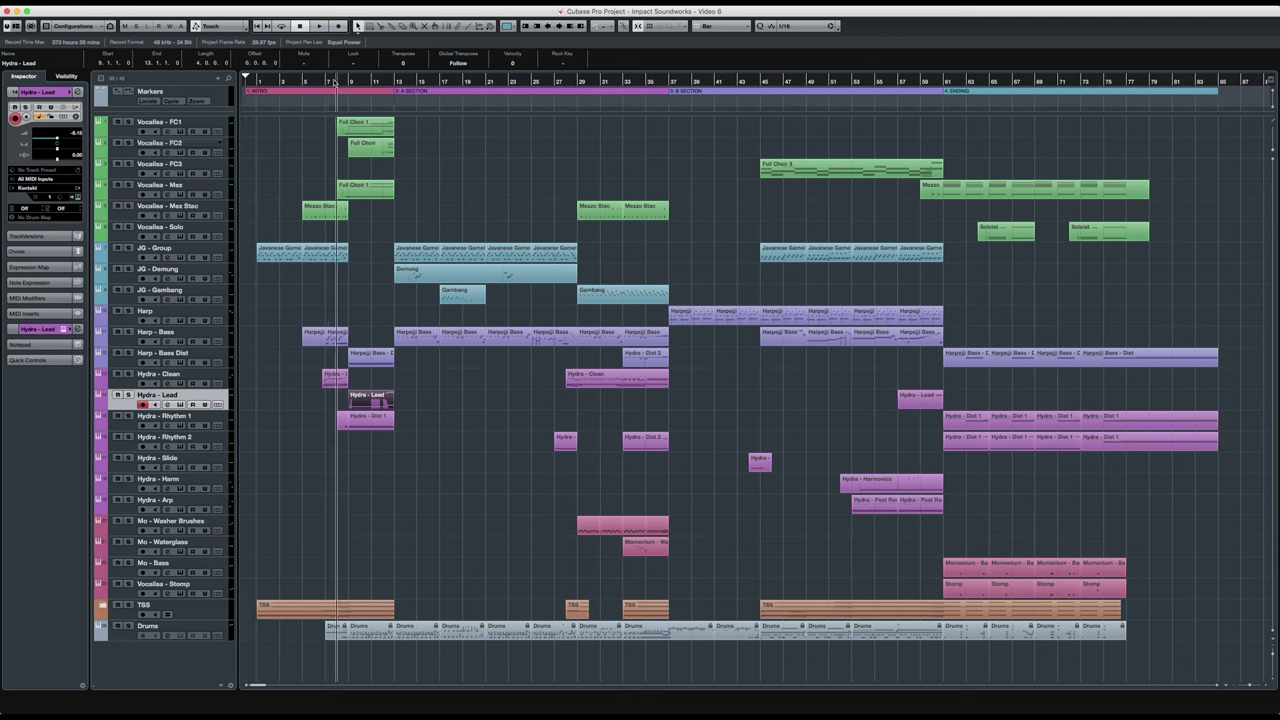
left_click(127, 395)
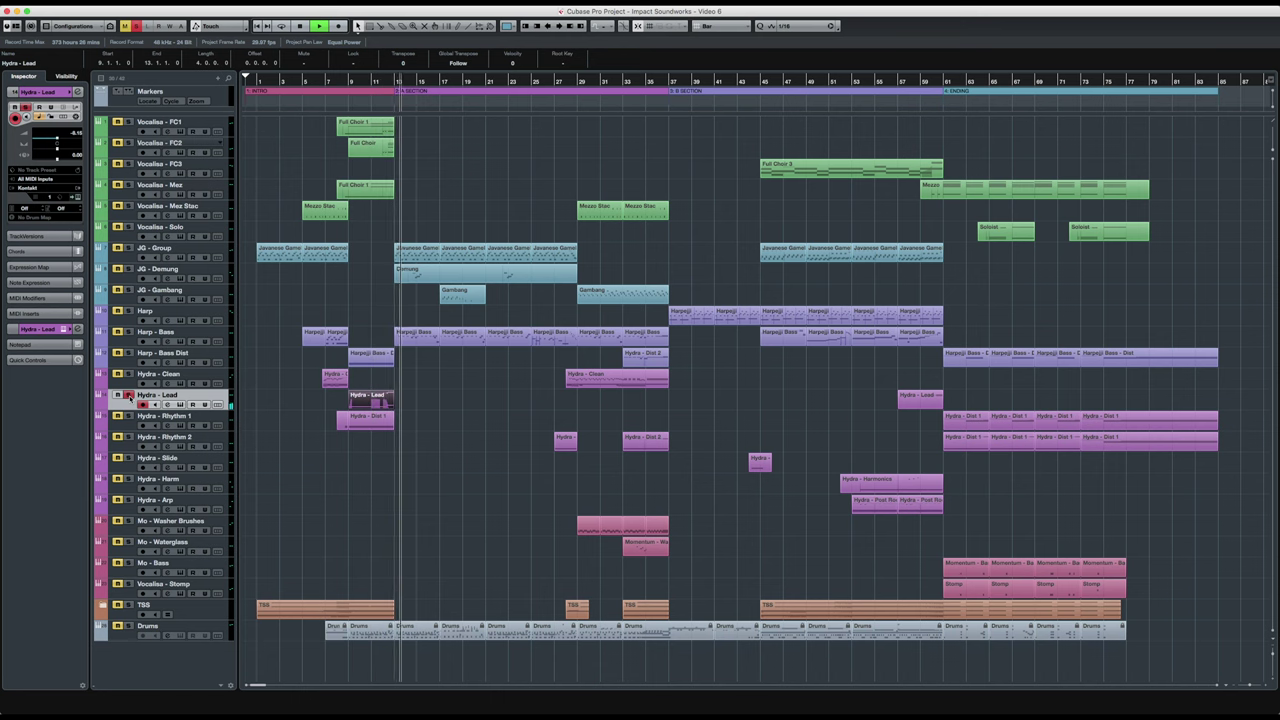
key("Home")
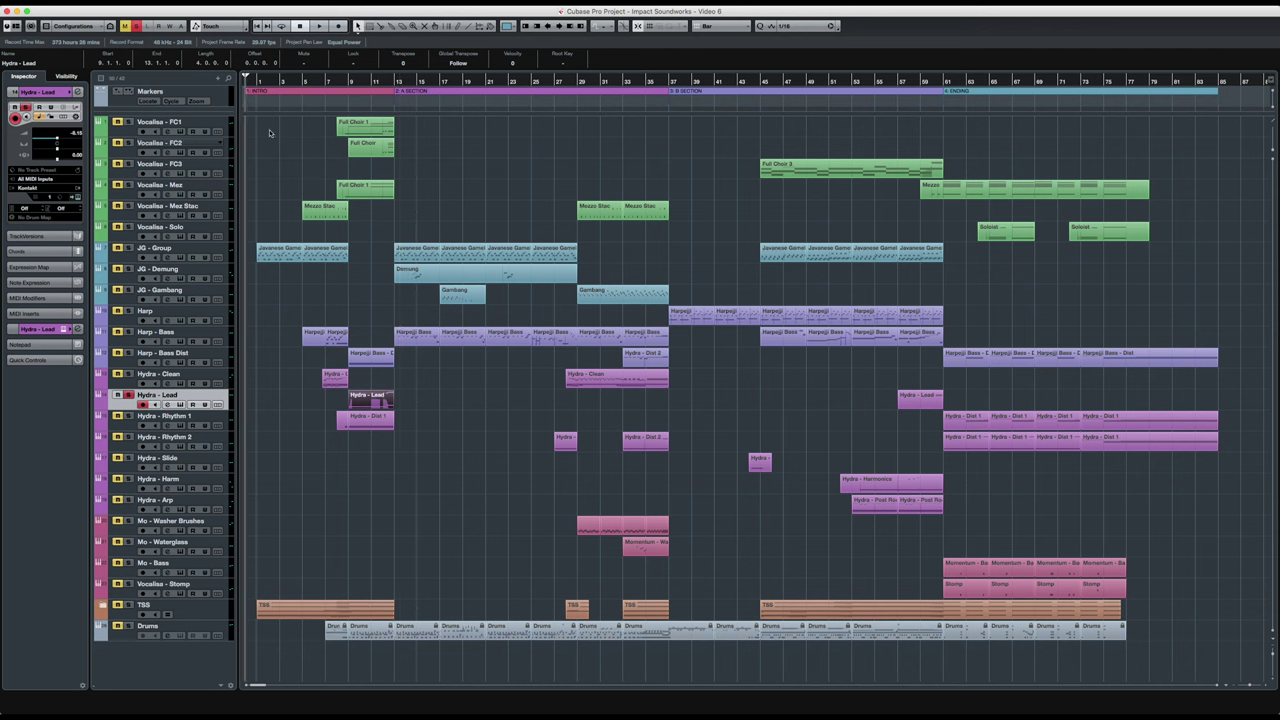
key("ctrl+shift+a")
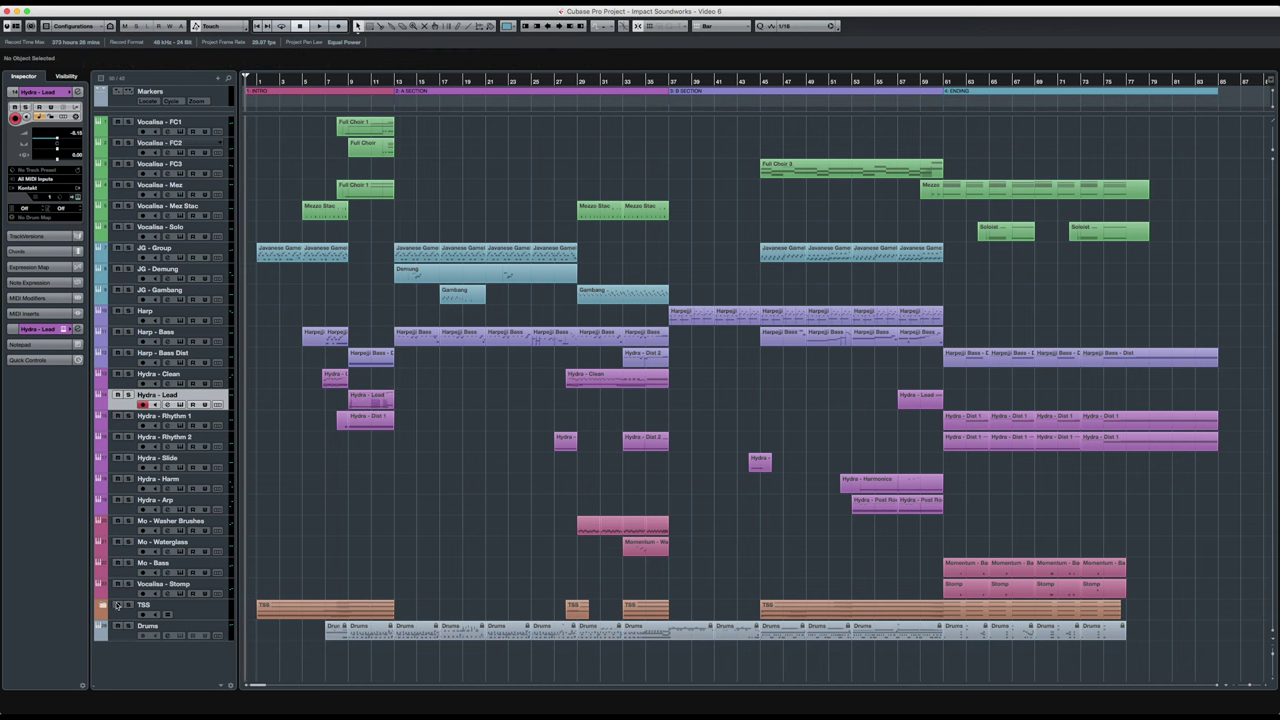
Expand the TSS folder track and solo the TSS - Viola track inside it.
left_click(104, 606)
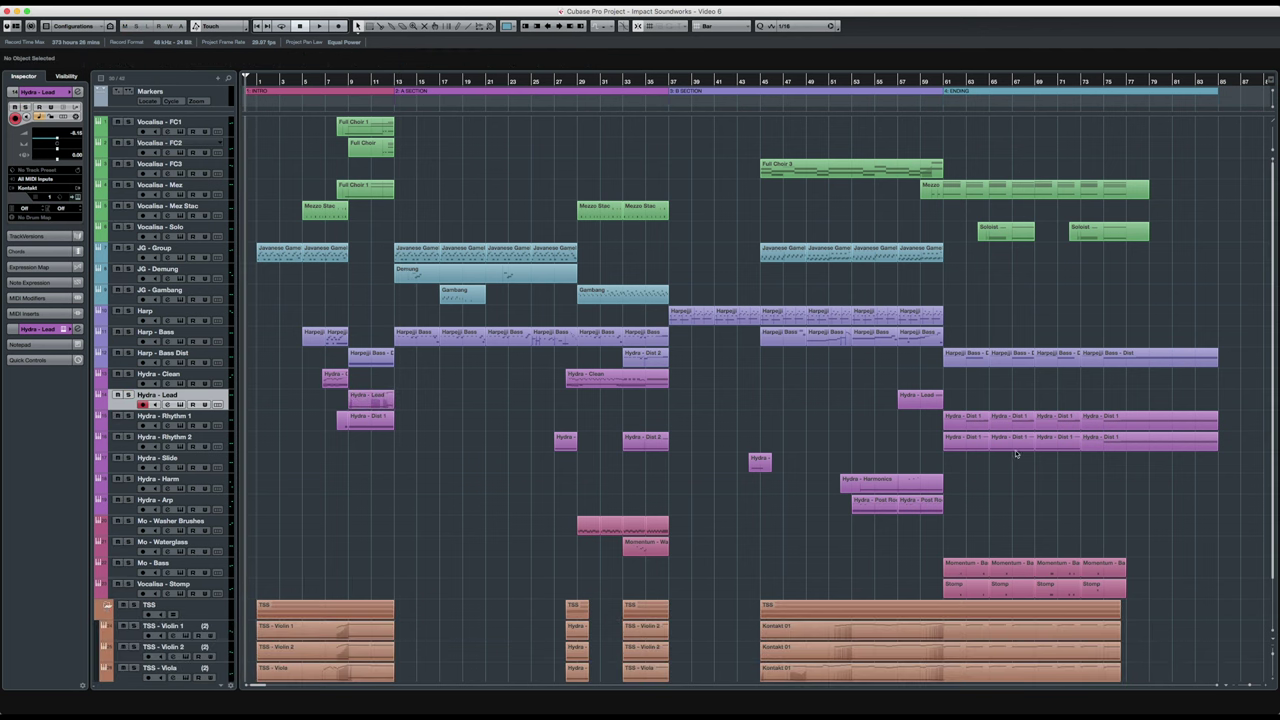
scroll(1255, 425, "down", 3)
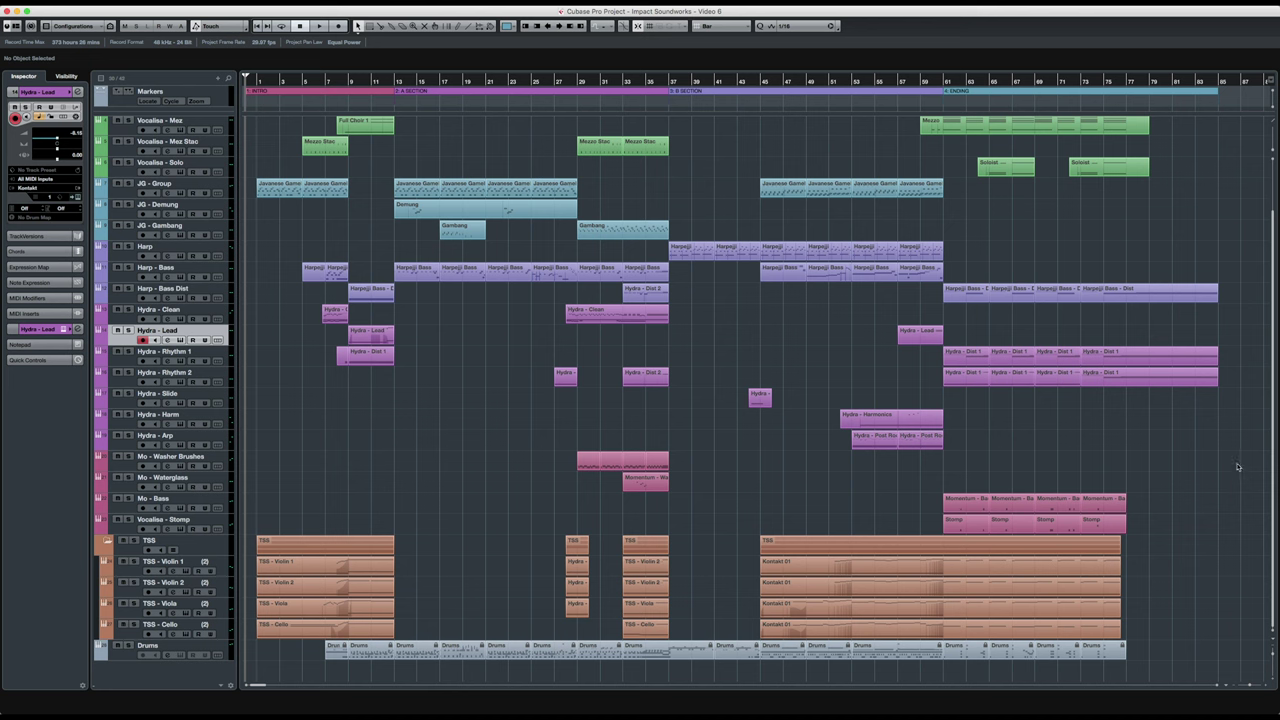
left_click(224, 608)
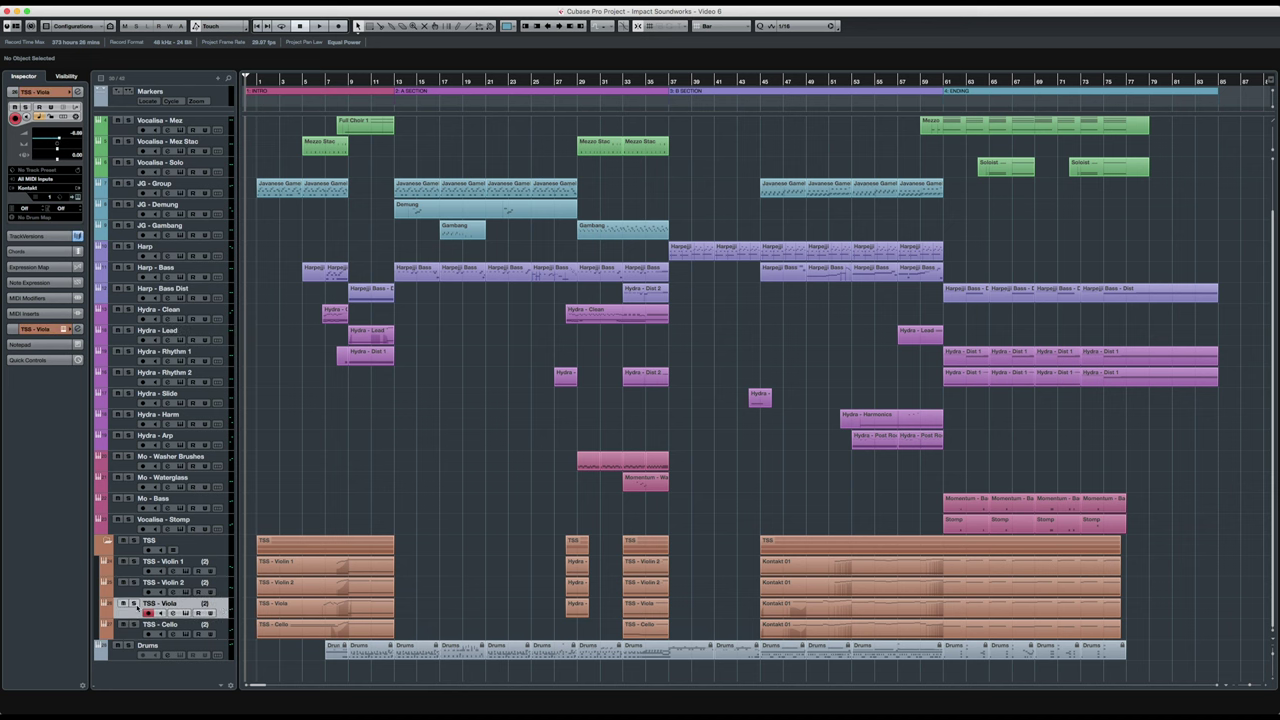
left_click(134, 603)
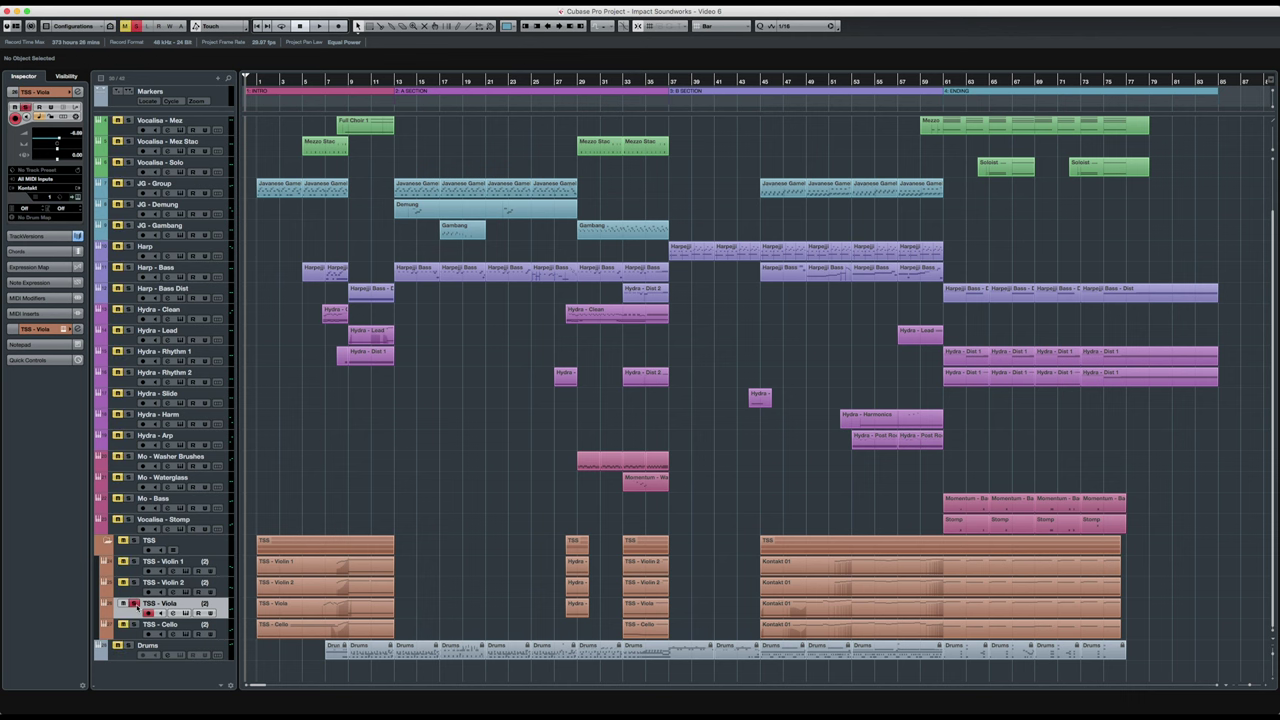
Inspect the Delay Compensation insert on the TSS - Viola track, close it and return to the track's basic settings.
left_click(40, 329)
left_click(62, 214)
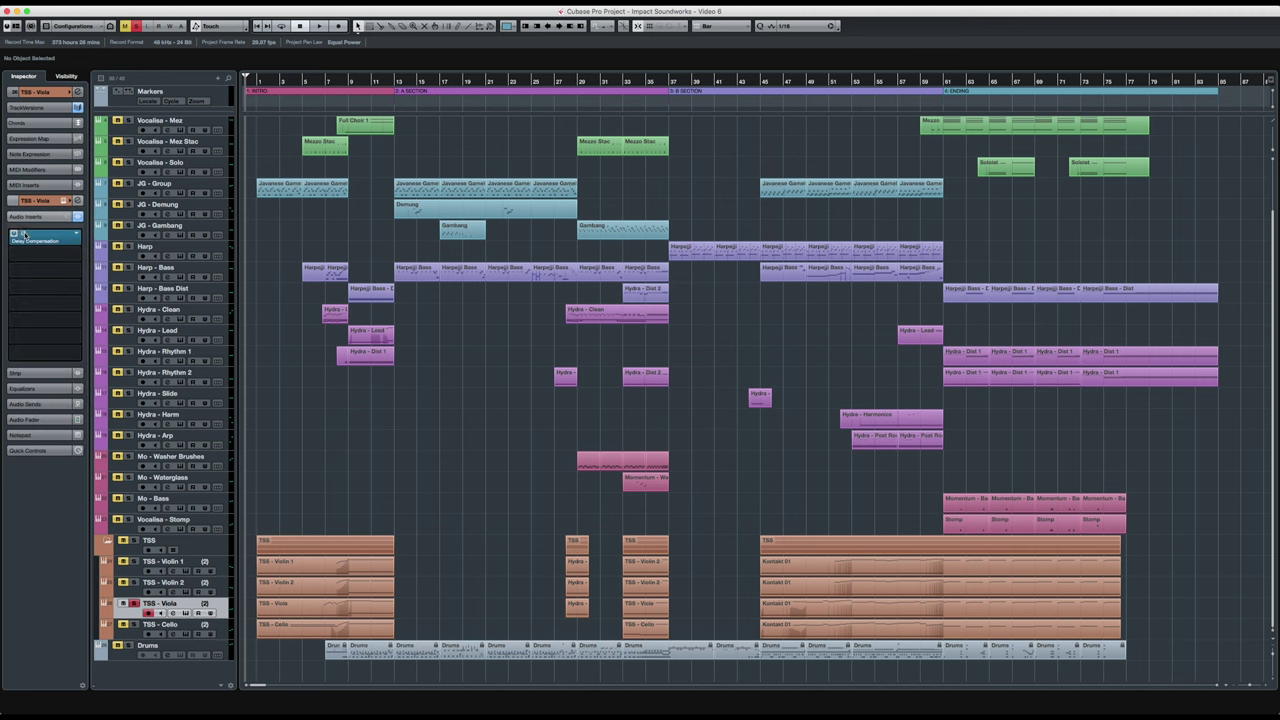
double_click(24, 234)
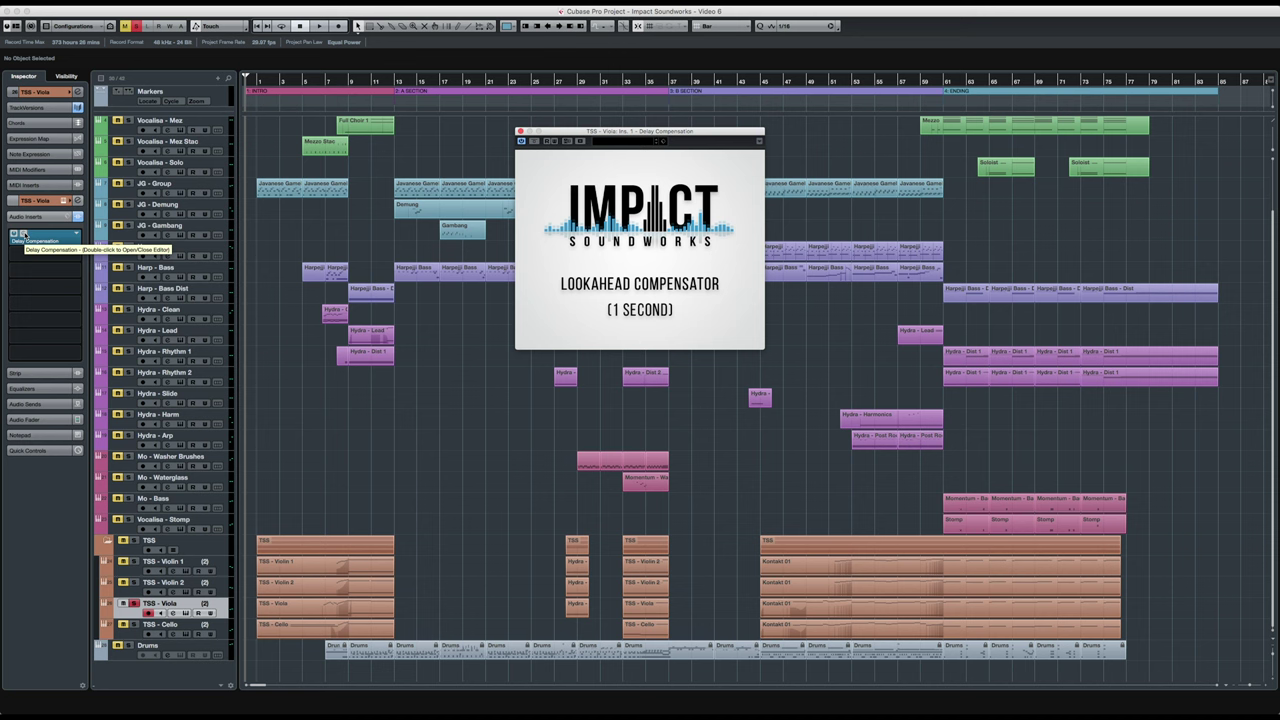
left_click(24, 234)
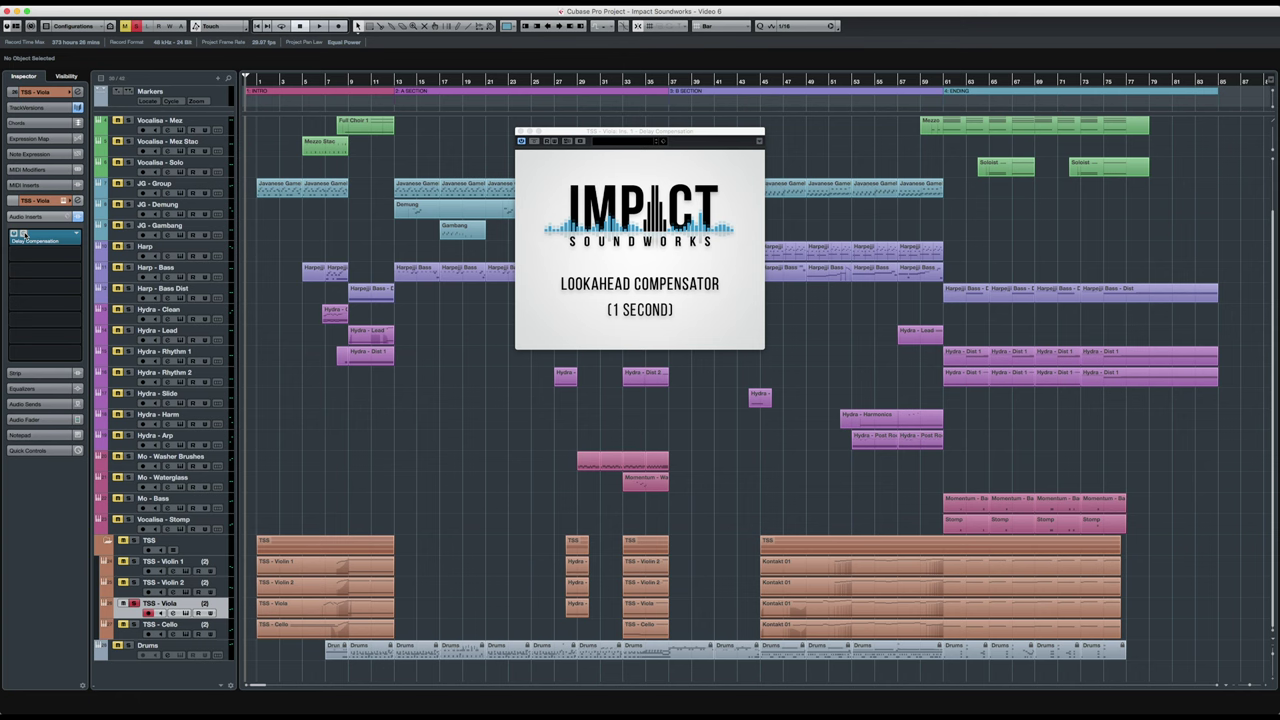
left_click(24, 234)
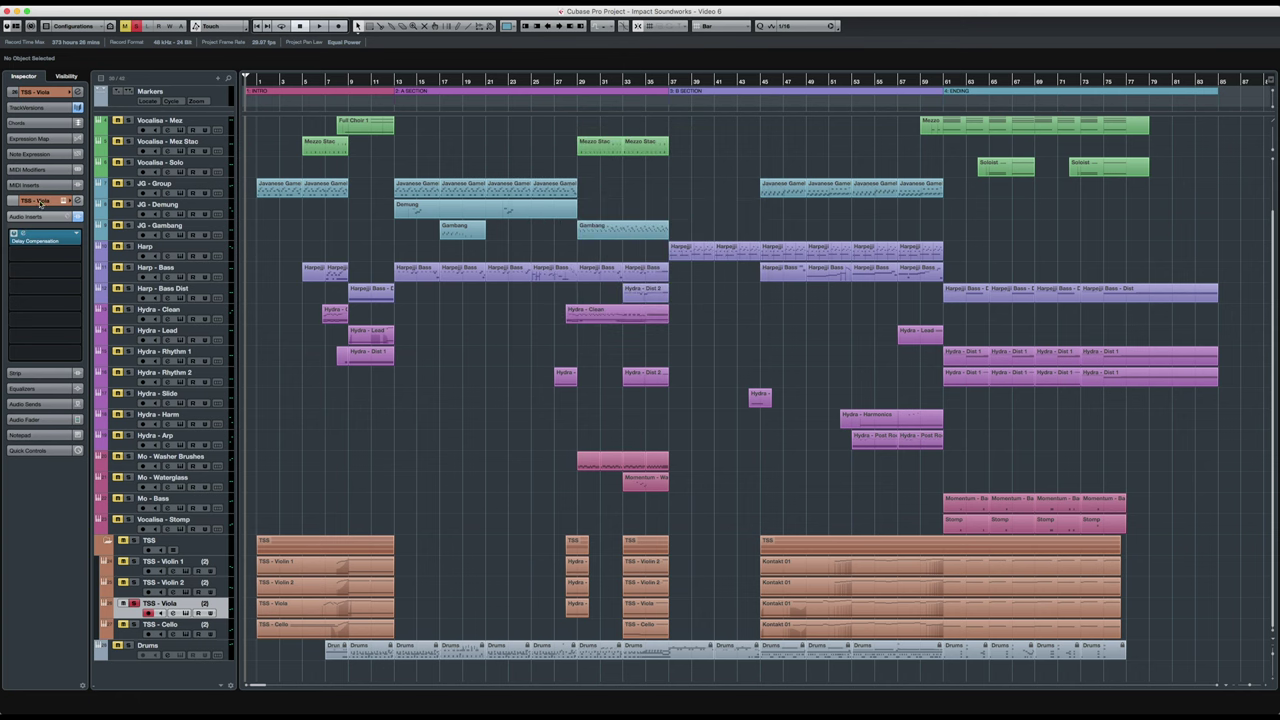
left_click(40, 201)
left_click(58, 92)
Open the intro TSS - Viola clip in the Key Editor and single out its two low keyswitch notes before and after bar 9.
double_click(332, 605)
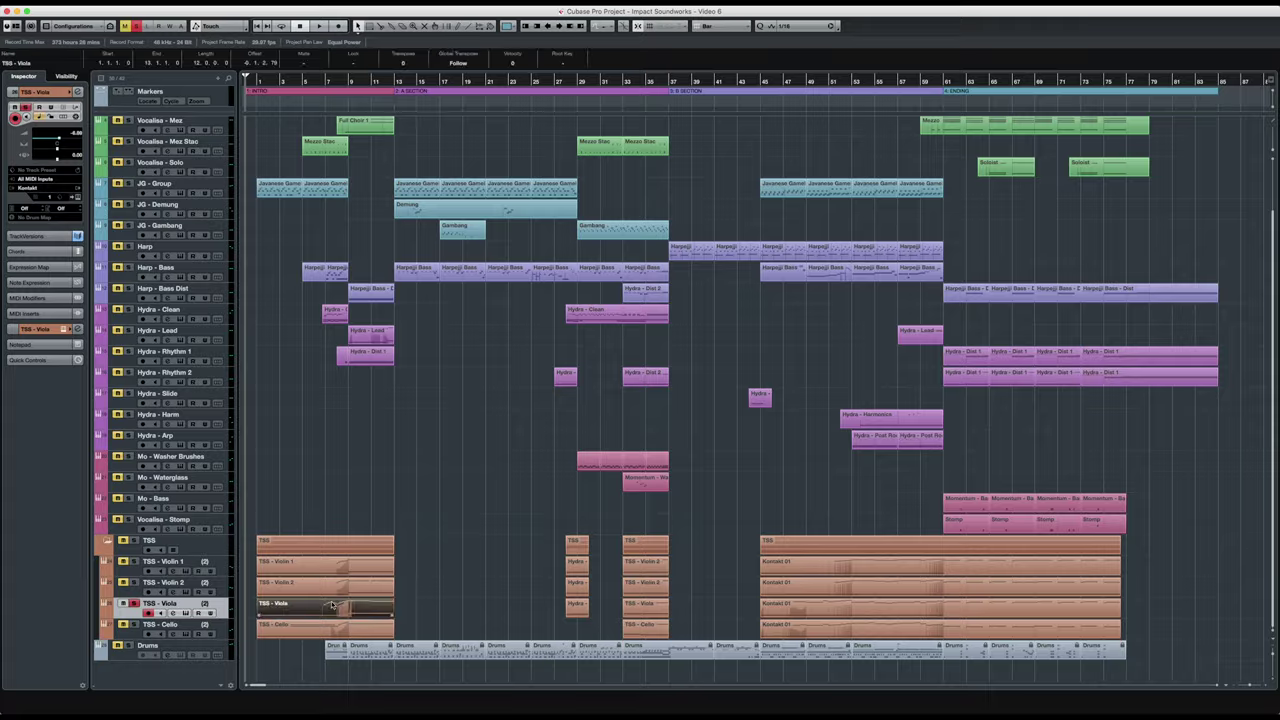
scroll(1228, 710, "right", 10)
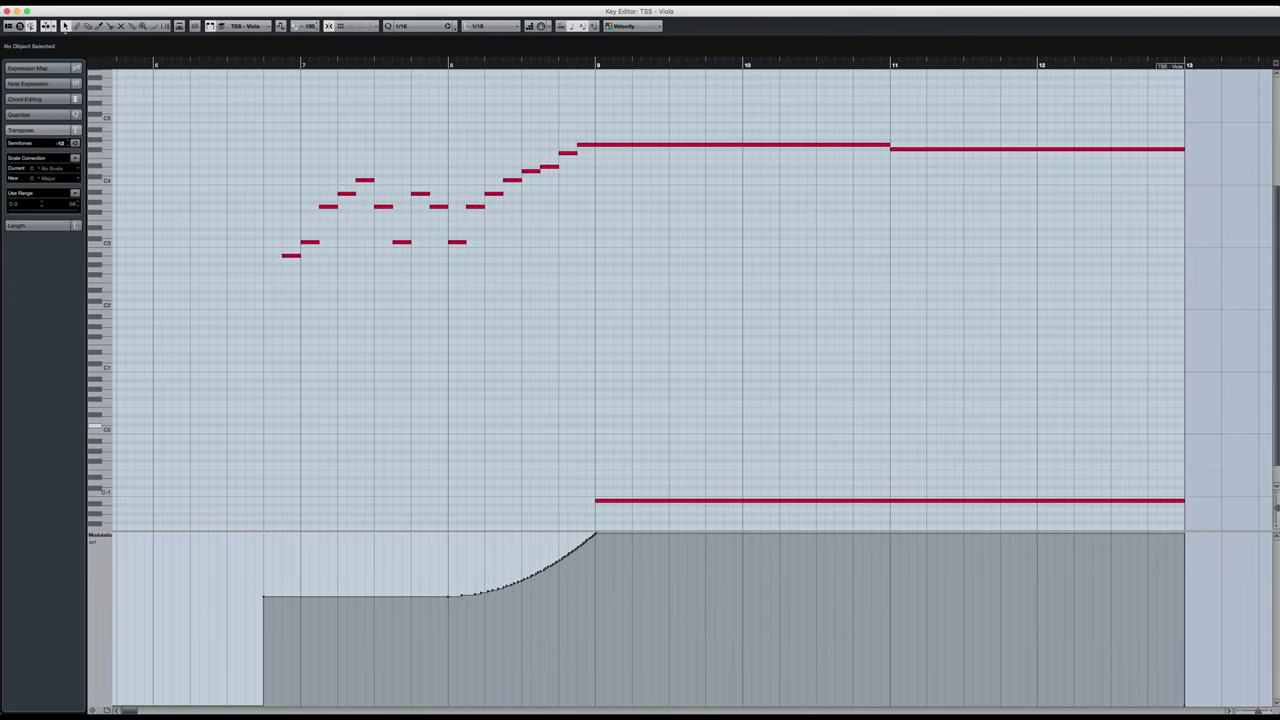
scroll(777, 514, "down", 2)
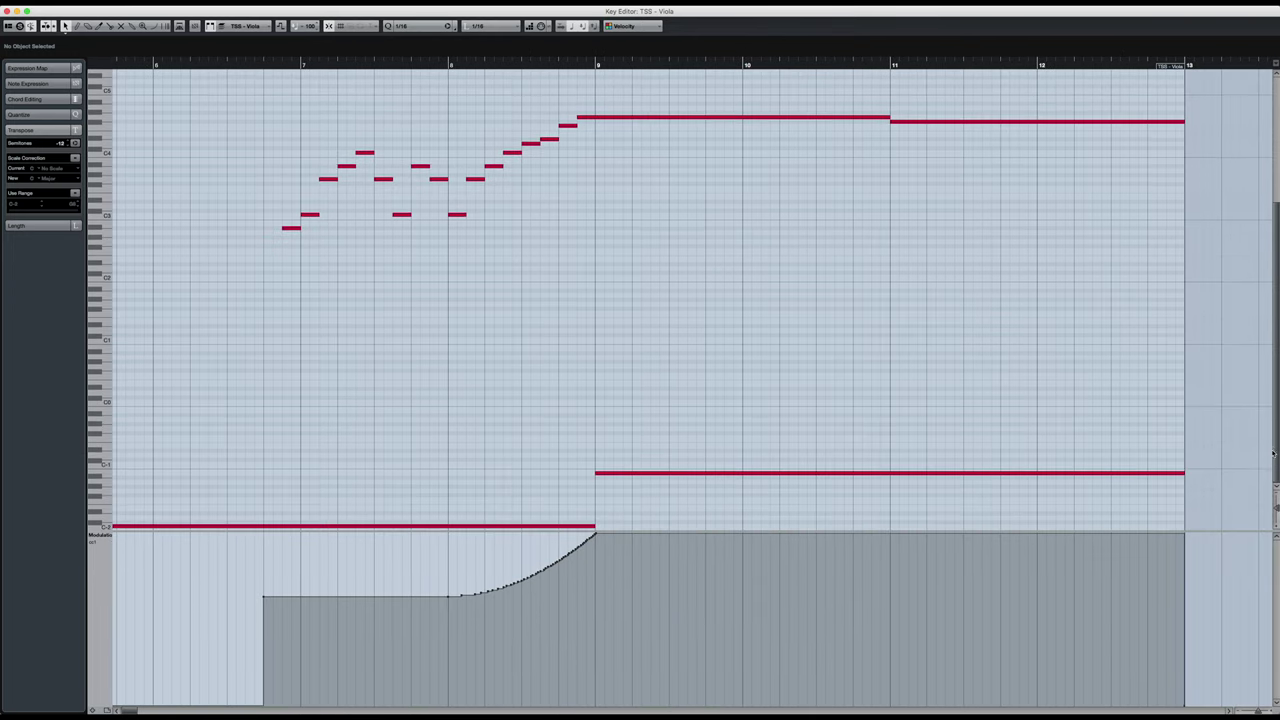
left_click(588, 527)
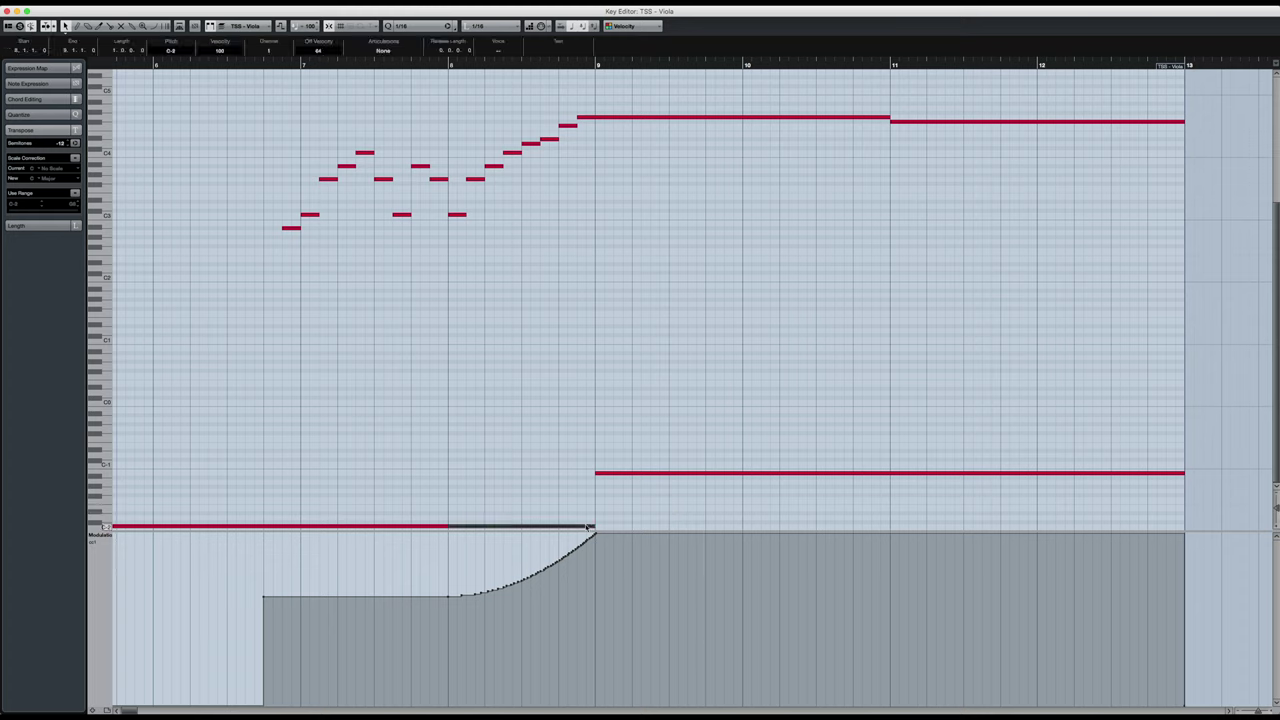
left_click(600, 473)
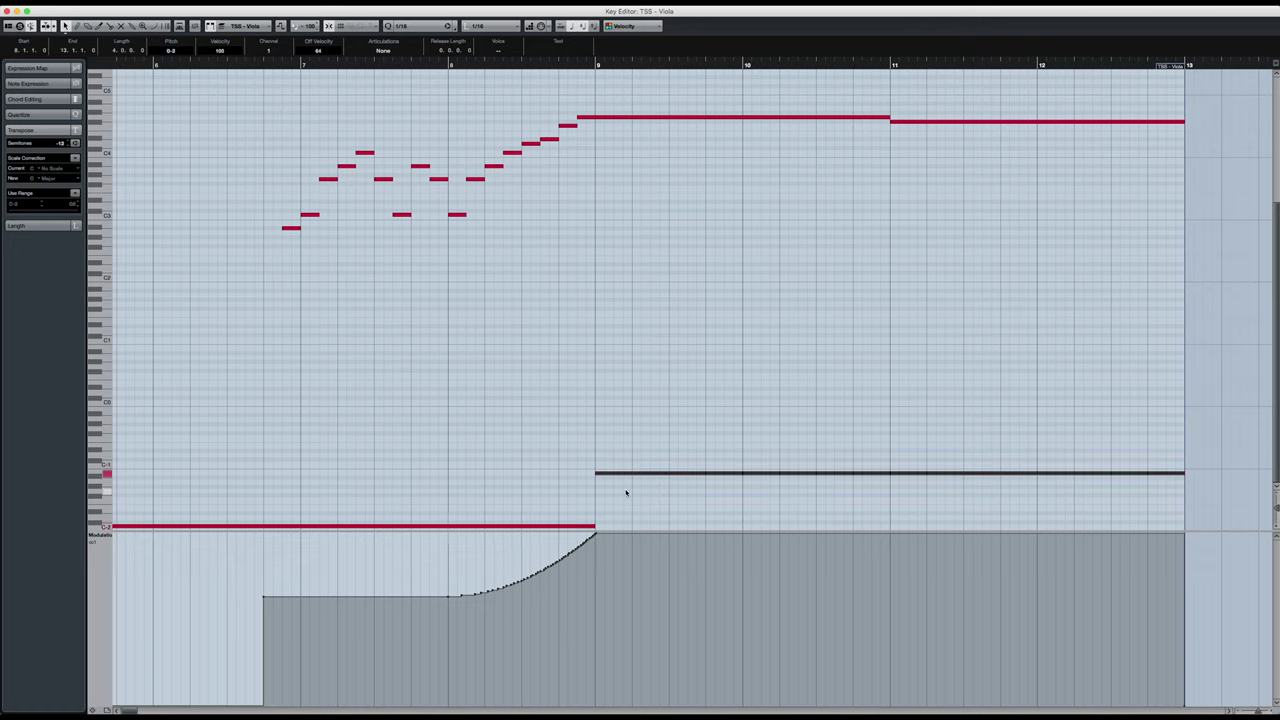
left_click(626, 492)
Examine the viola's modulation curve before bar 9 and switch the controller lane to CC 2 (Breath).
left_click_drag(237, 546, 610, 673)
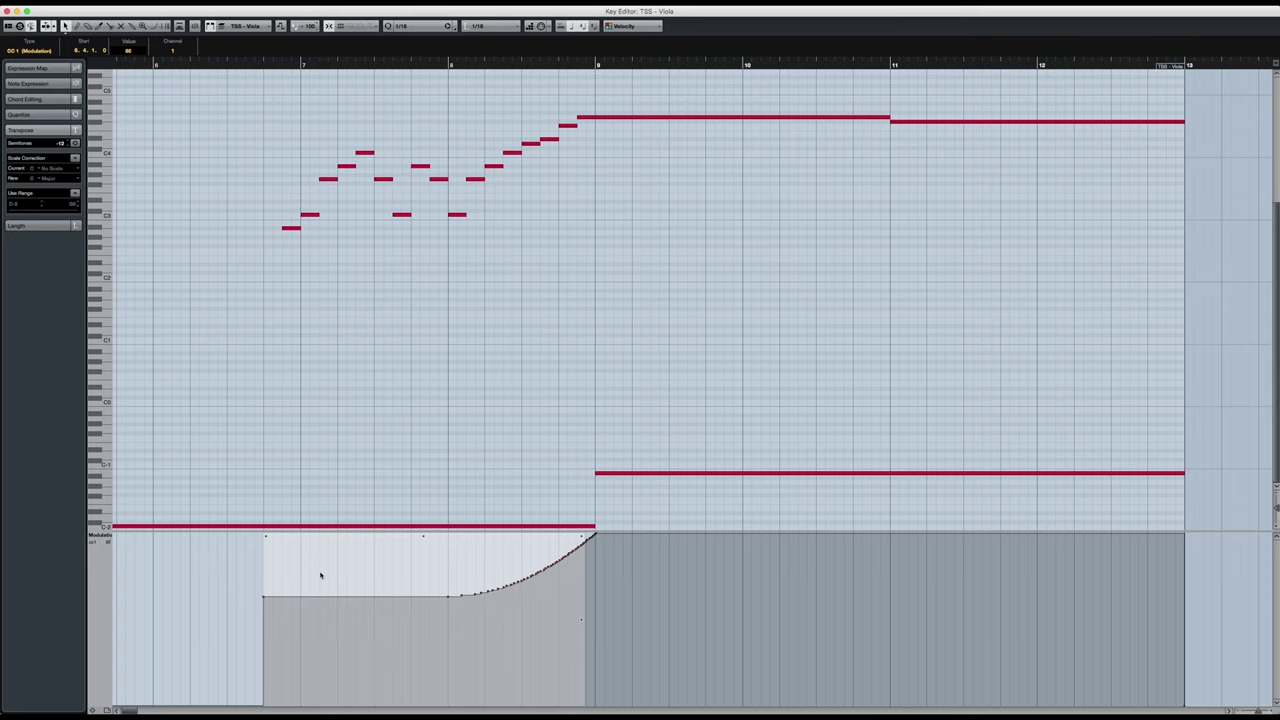
left_click(325, 515)
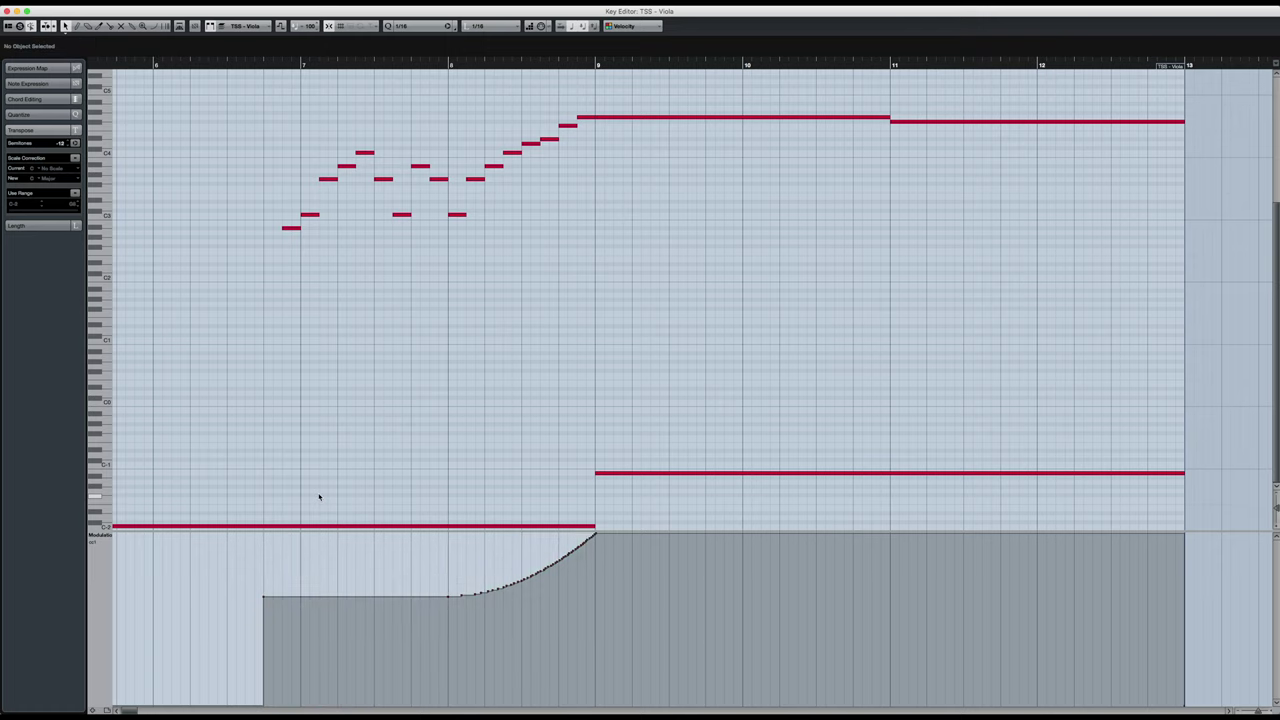
left_click(108, 538)
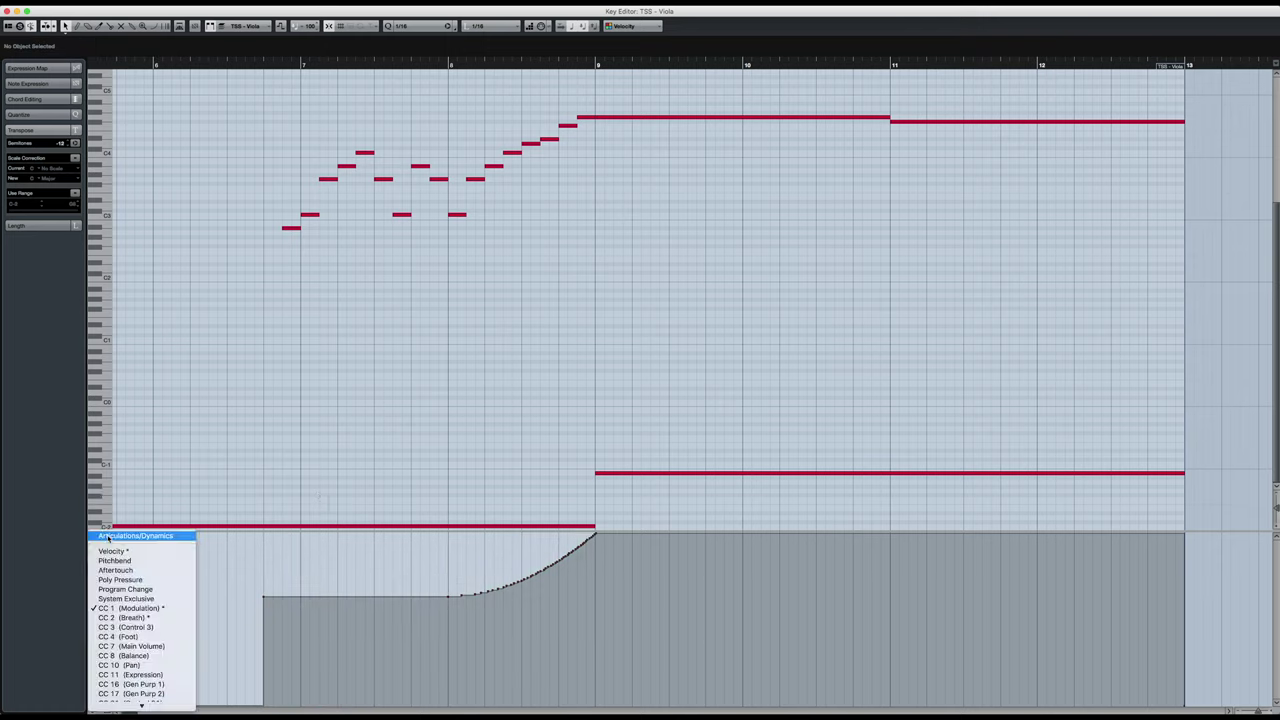
left_click(140, 617)
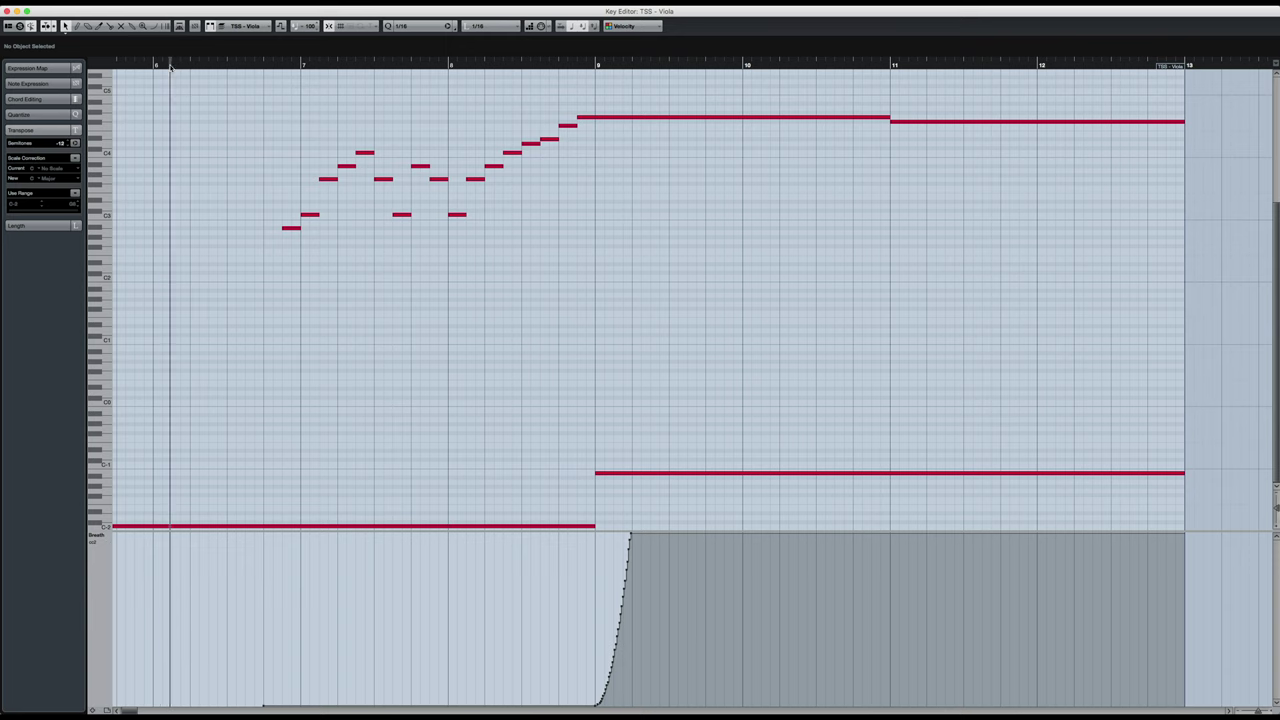
Play the soloed viola part from bar 6 to the end of the intro, close the Key Editor and return to the project start.
key("F11")
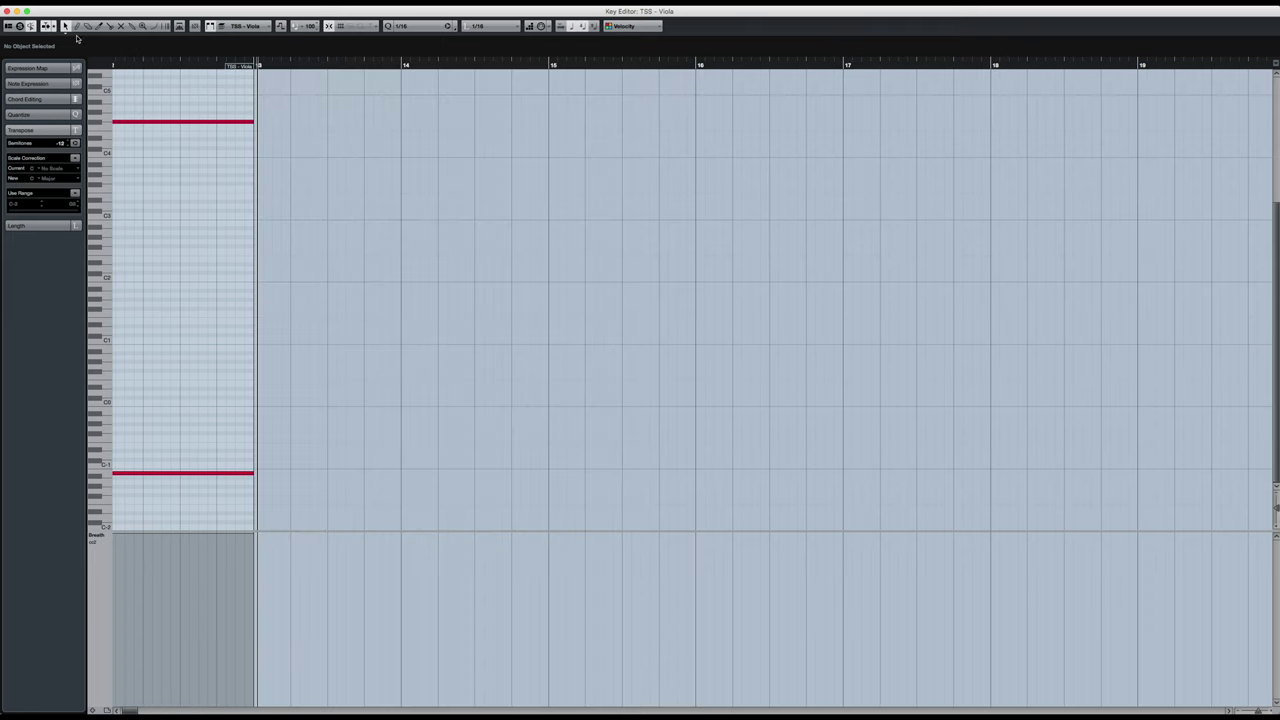
left_click(7, 10)
key("space")
left_click(267, 128)
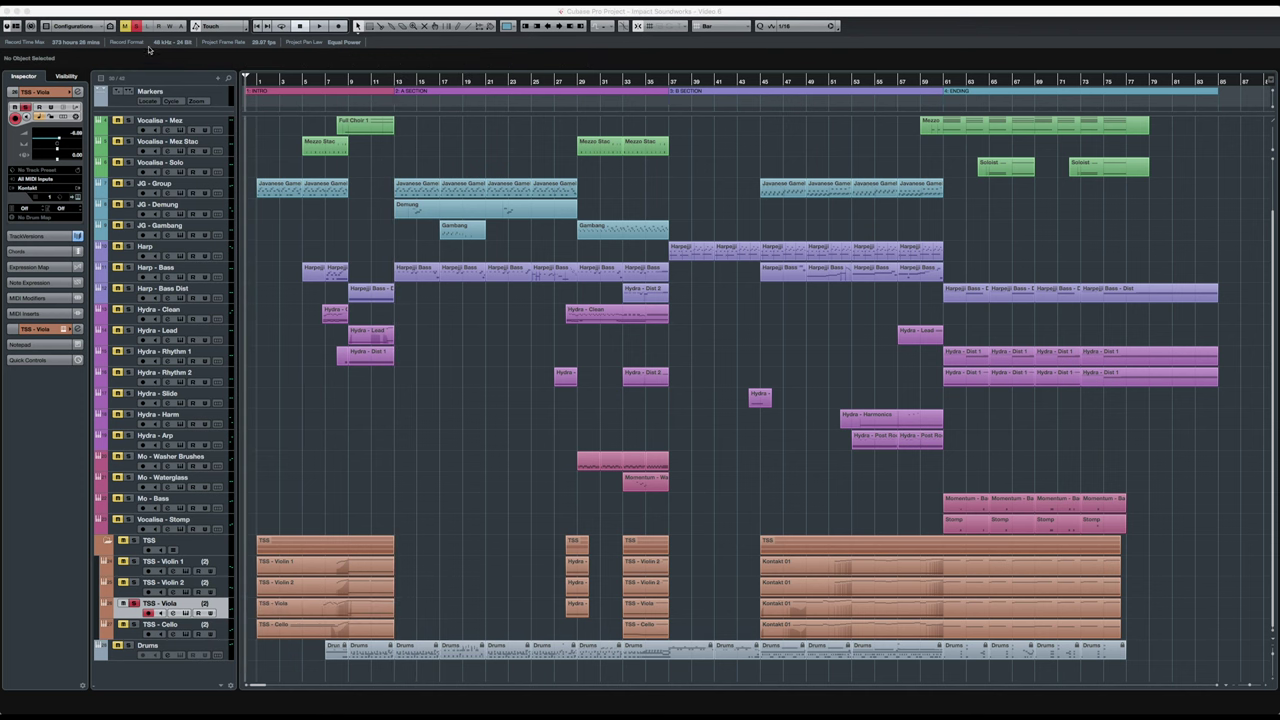
Clear the active solo and collapse the TSS folder track.
left_click(136, 28)
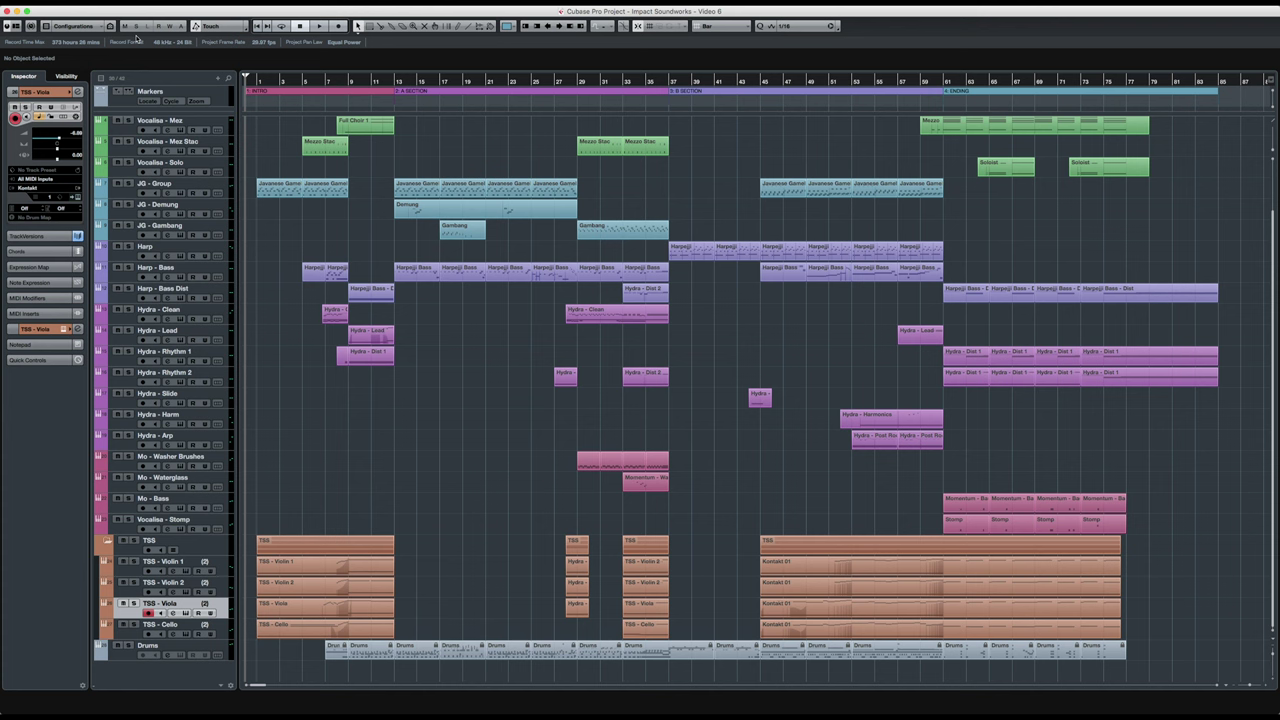
left_click(107, 540)
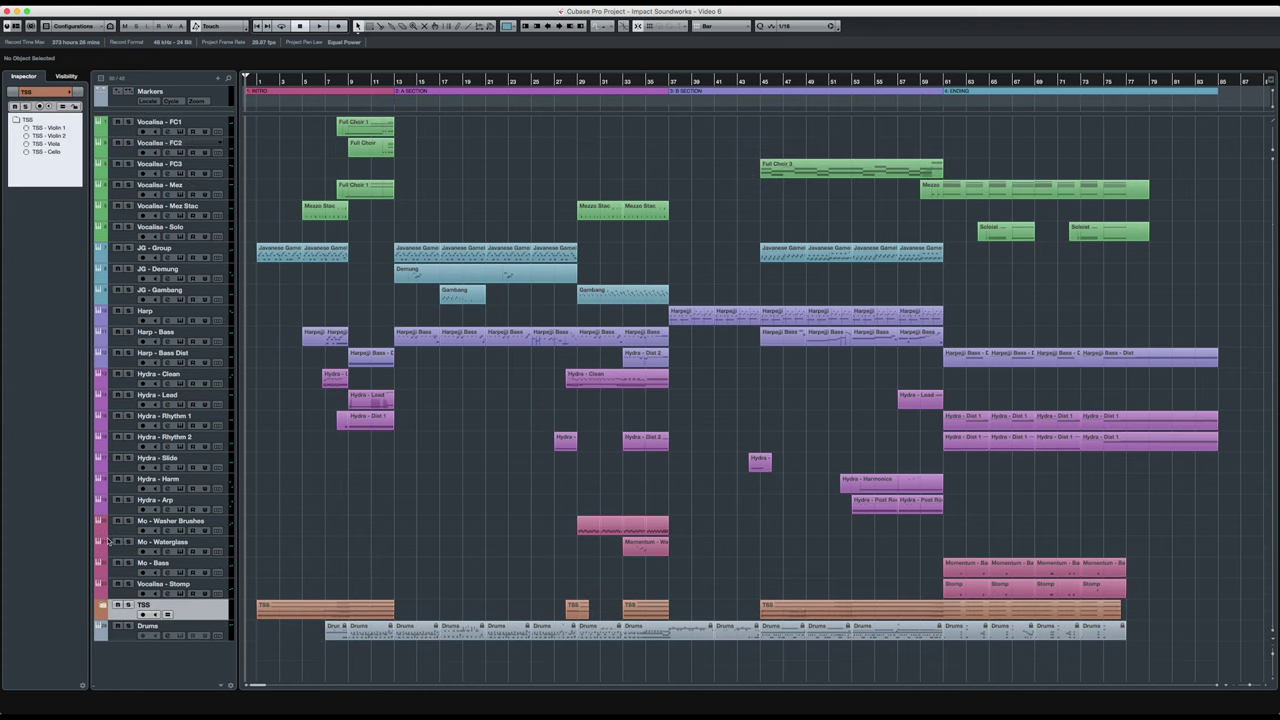
Open the Harpejji Bass clip at bar 25 in the Key Editor and show CC 1 (Modulation) in its controller lane.
left_click_drag(402, 306, 366, 358)
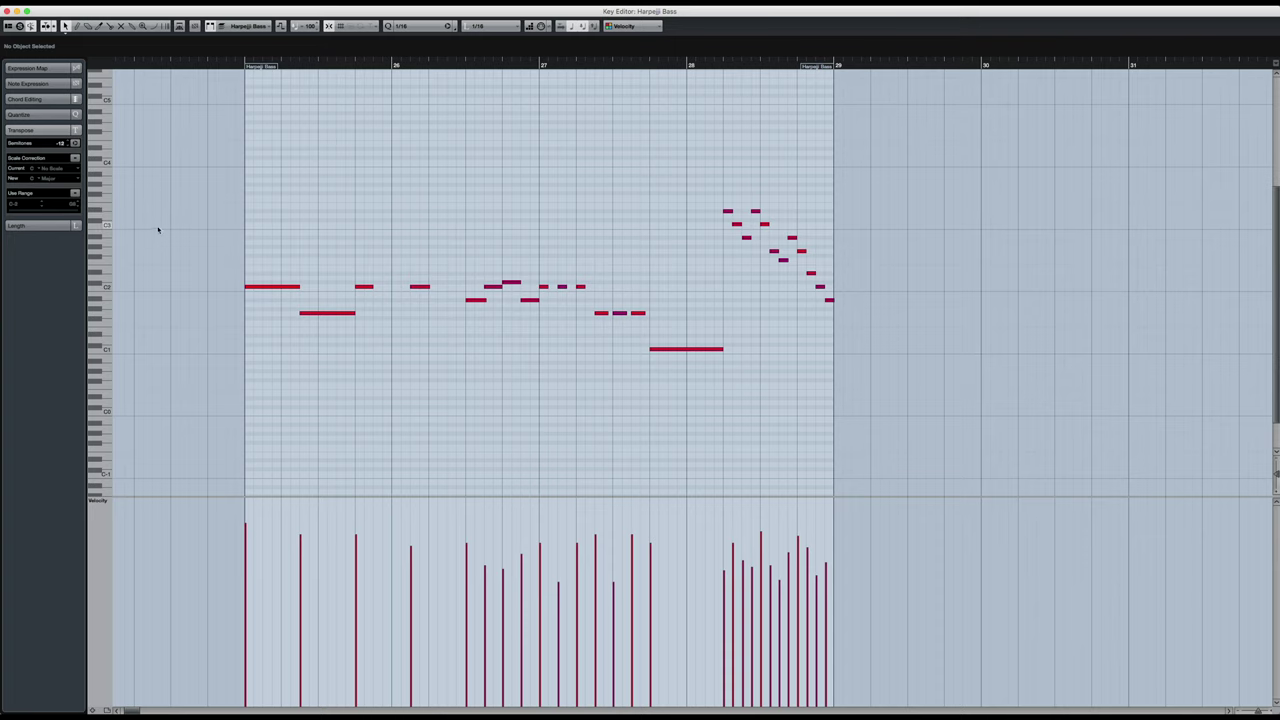
left_click(104, 503)
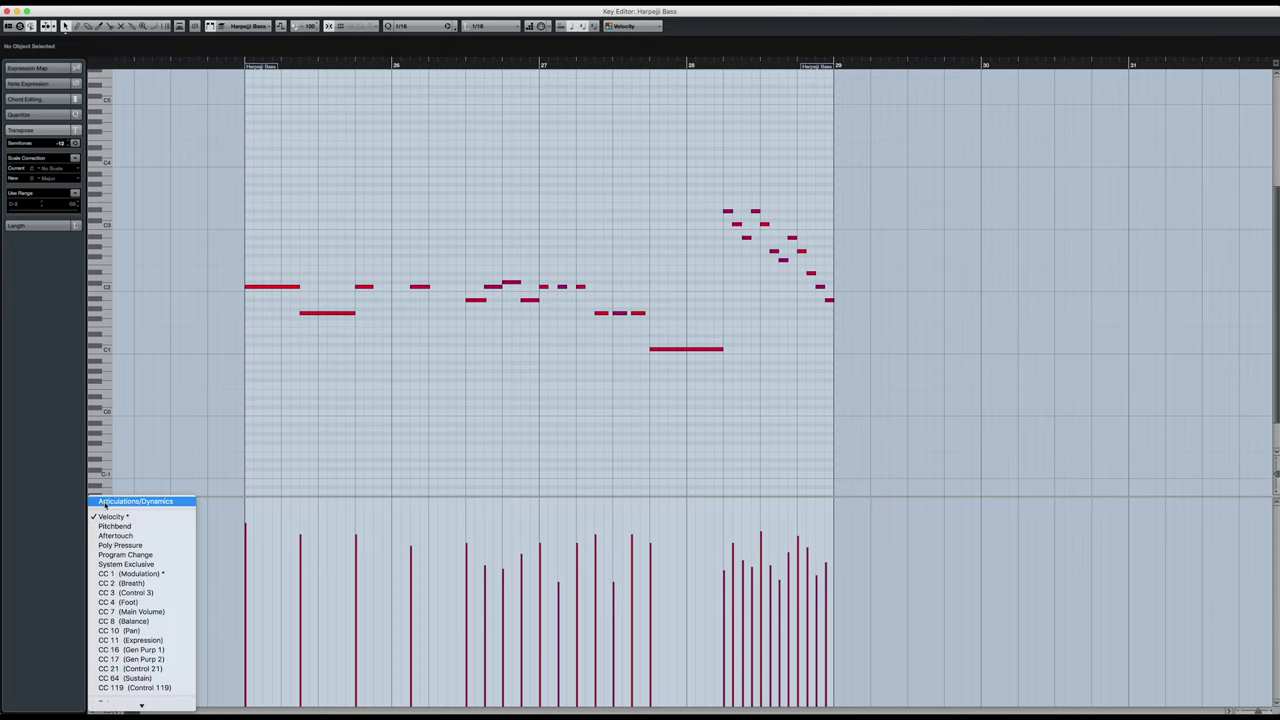
left_click(130, 573)
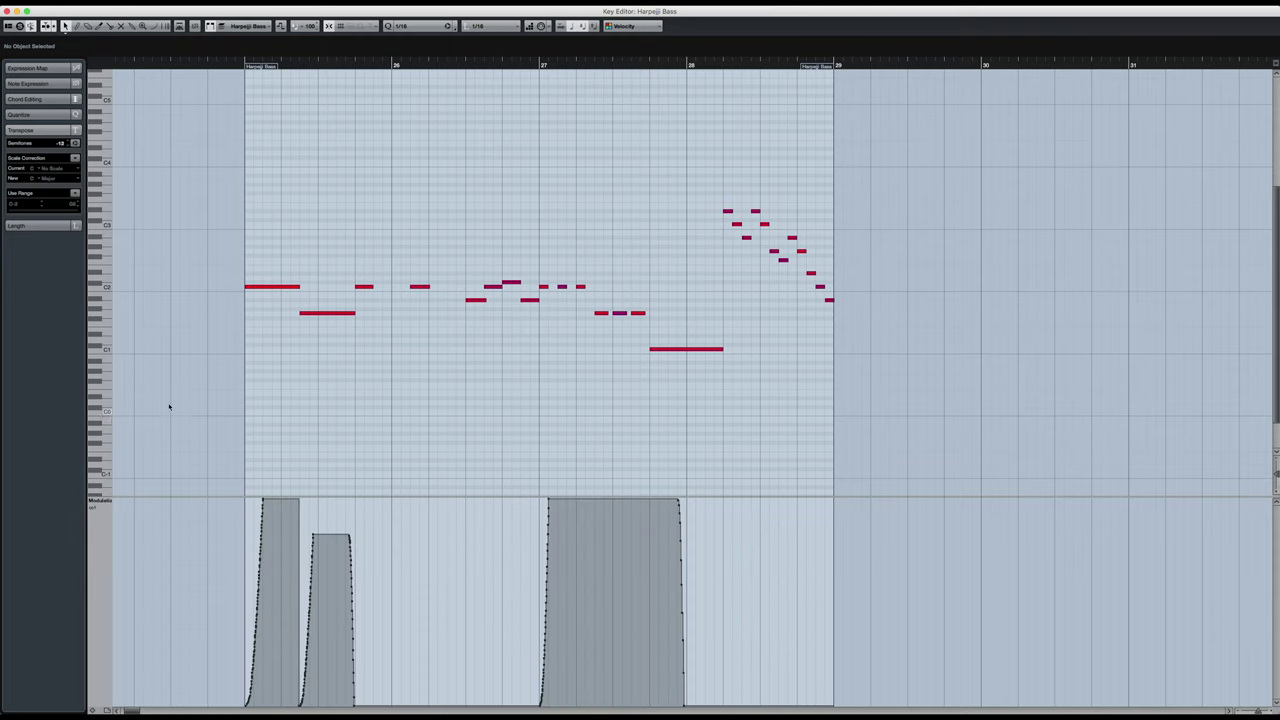
Single out the three long Harpejji Bass notes for comparison with the modulation curve, and clear the note selection.
left_click_drag(228, 281, 351, 340)
left_click(688, 349, "shift")
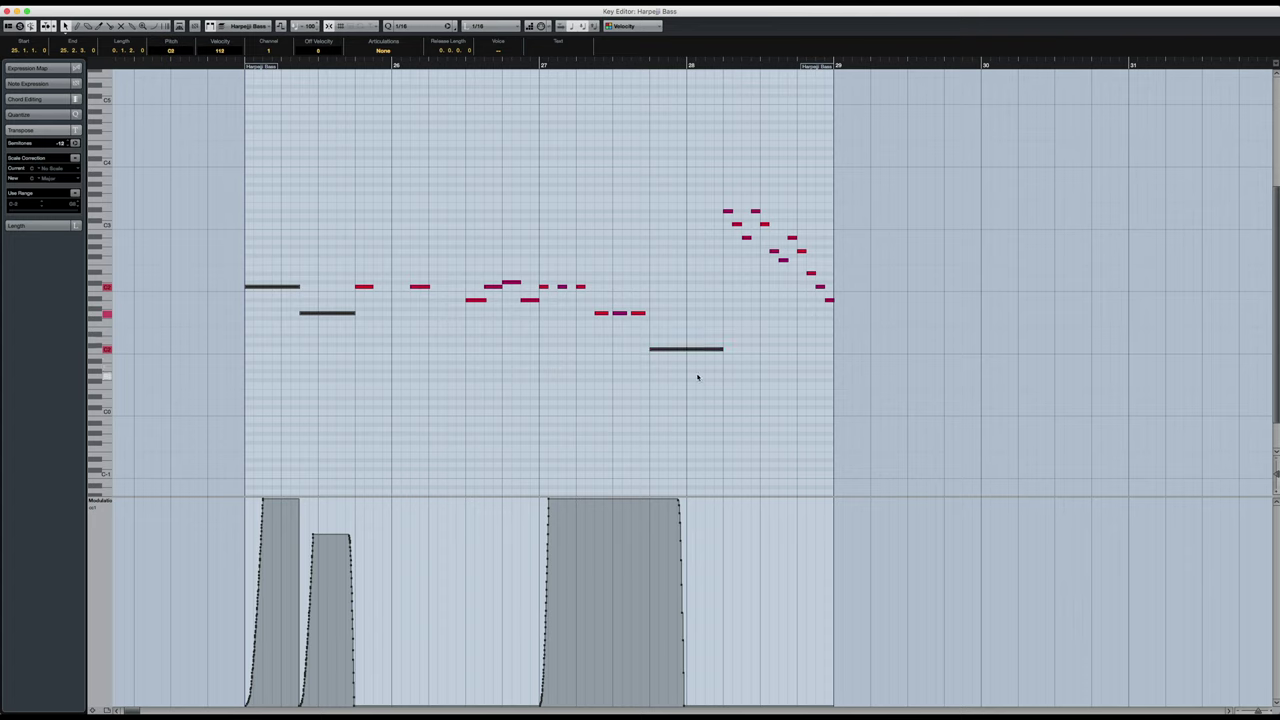
left_click(698, 377)
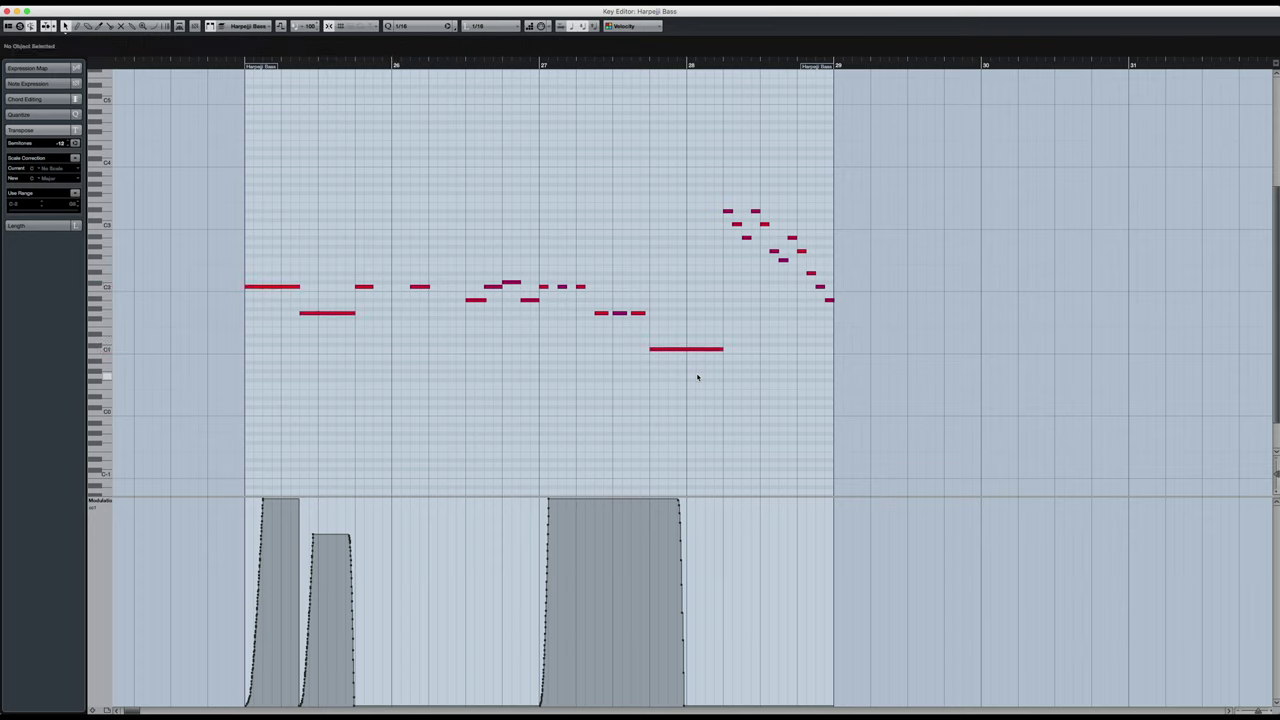
Single out the descending note run at the end of the Harpejji Bass clip, clear the selection, and play the part.
left_click_drag(714, 138, 848, 321)
left_click(847, 321)
key("space")
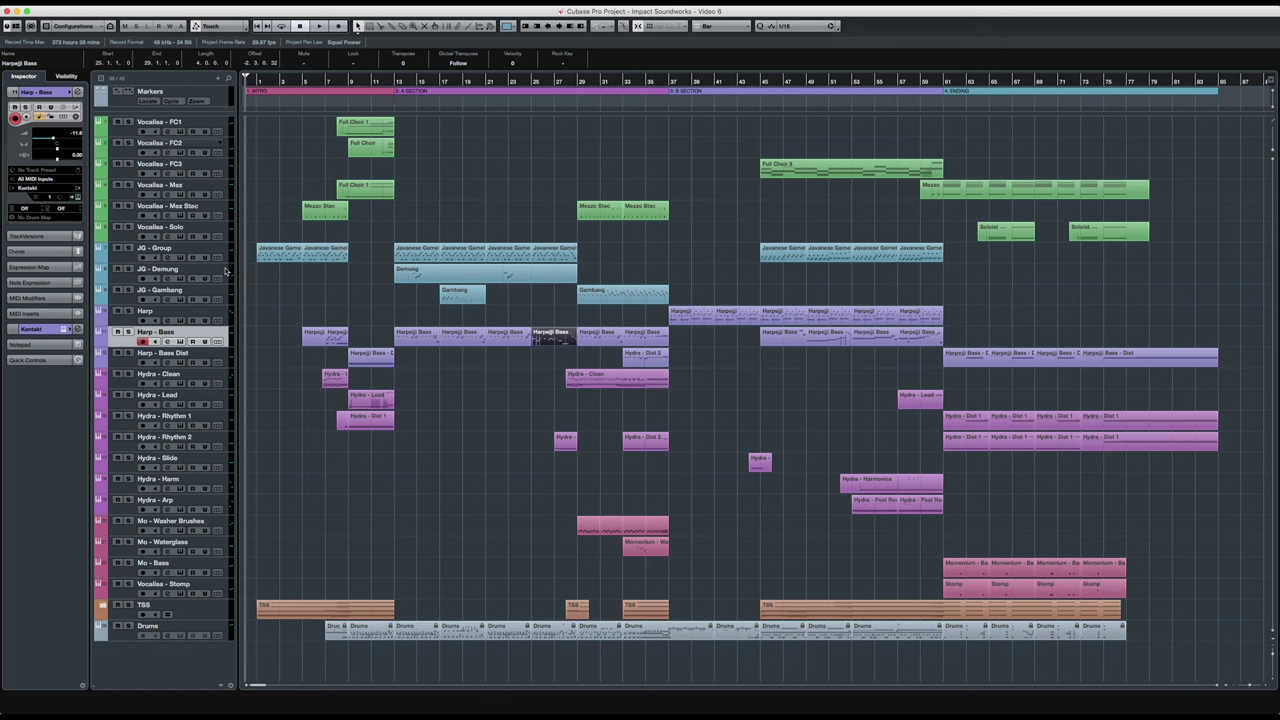
Select the JG - Demung and JG - Gambang tracks together and solo both.
left_click(228, 271)
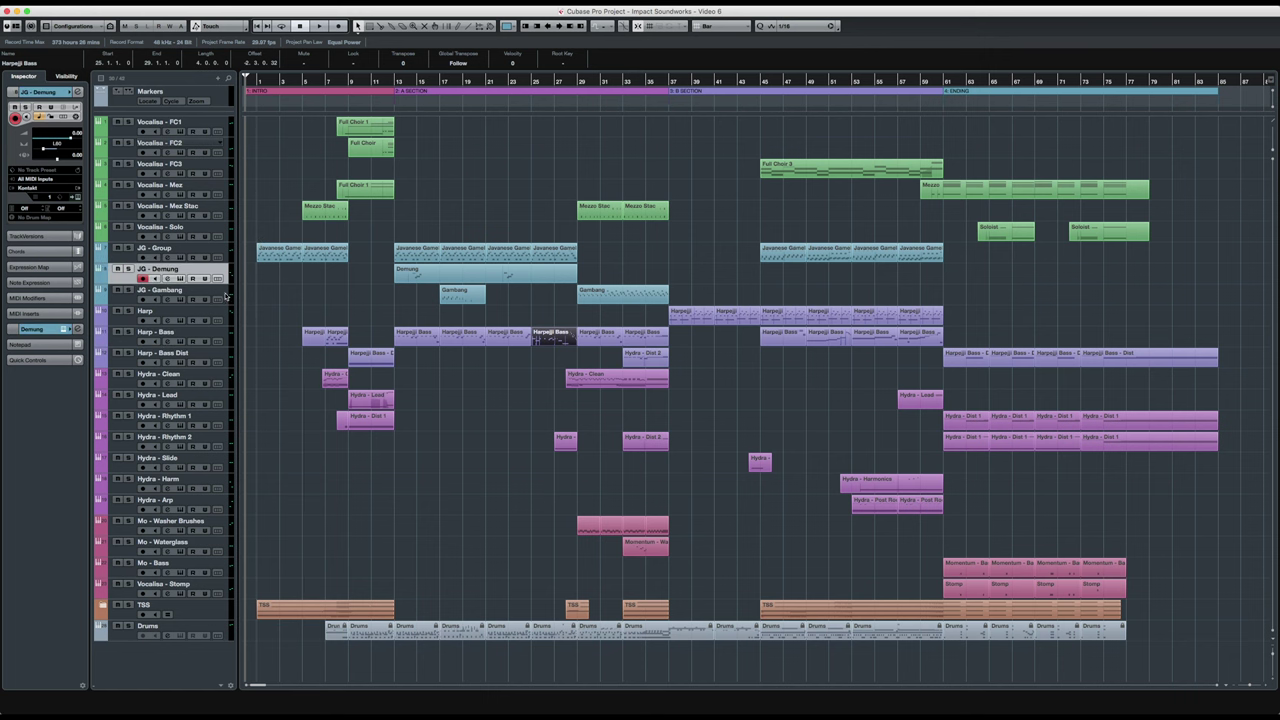
left_click(226, 296, "shift")
left_click(128, 290)
left_click(128, 269)
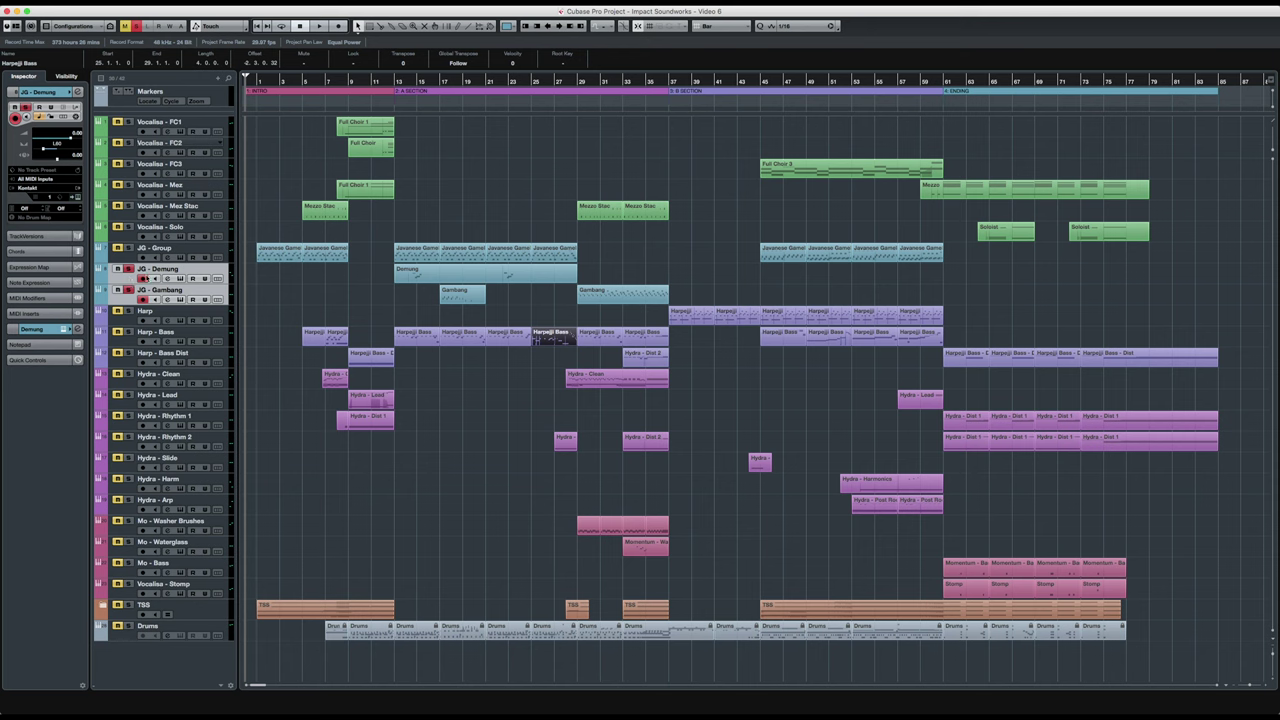
Play the soloed Demung and Gambang clips from bar 13 to about bar 21, and clear the active solo.
left_click_drag(385, 277, 480, 310)
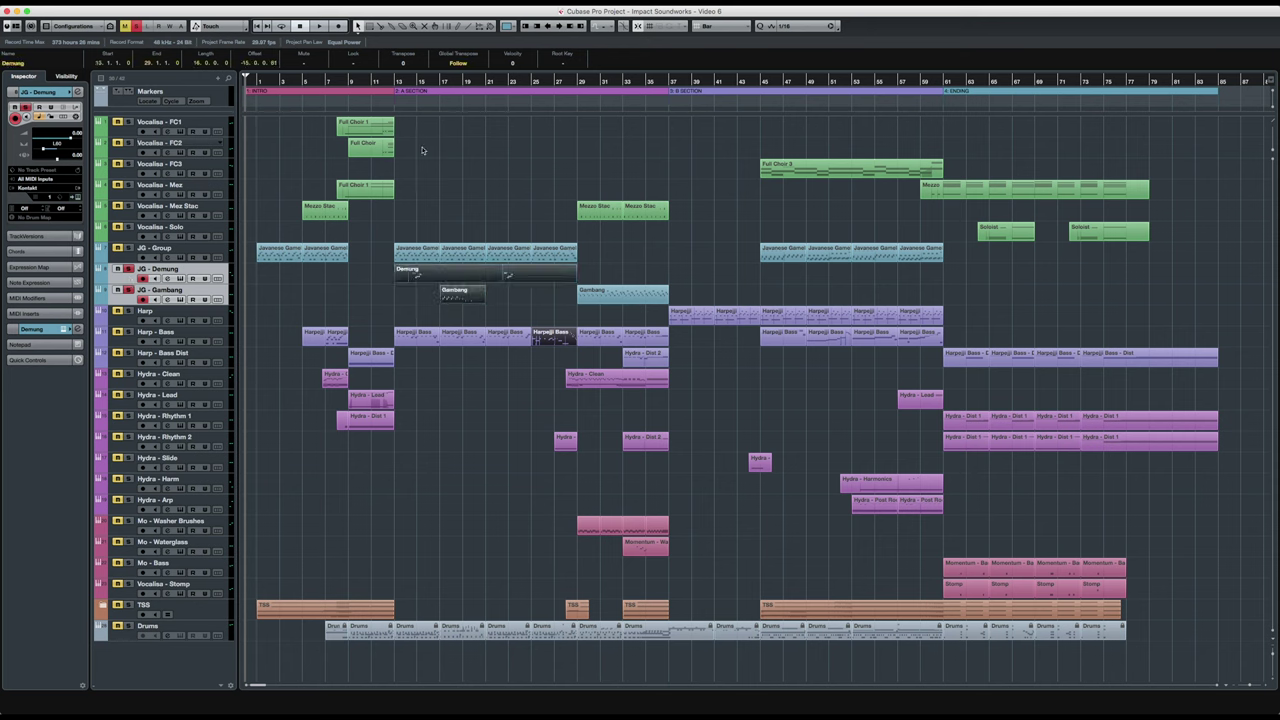
left_click(397, 85)
key("space")
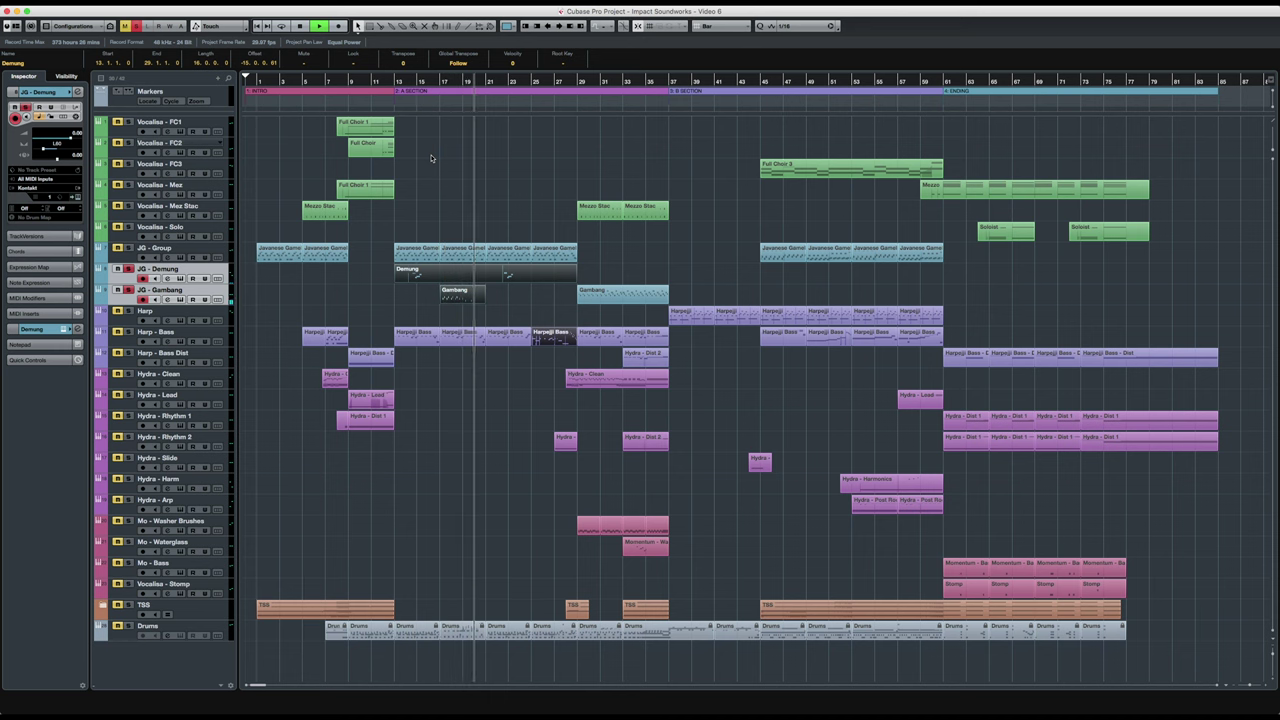
key("space")
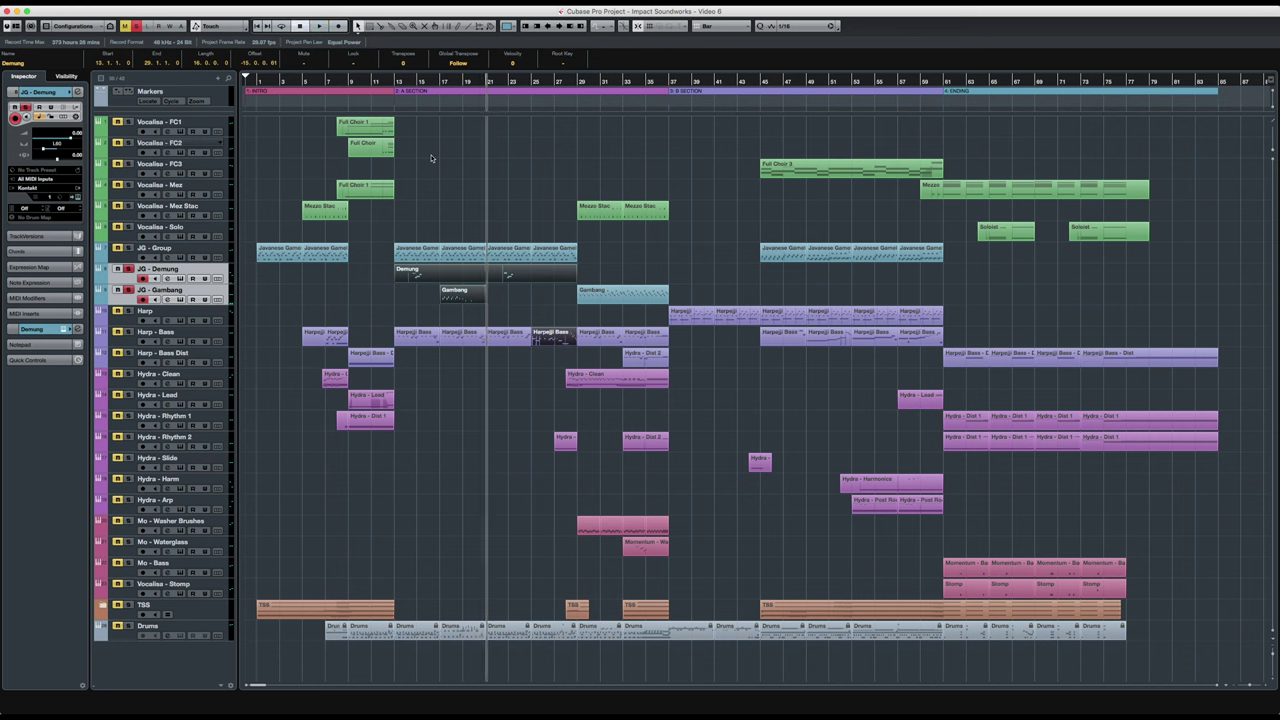
left_click(343, 80)
left_click(137, 27)
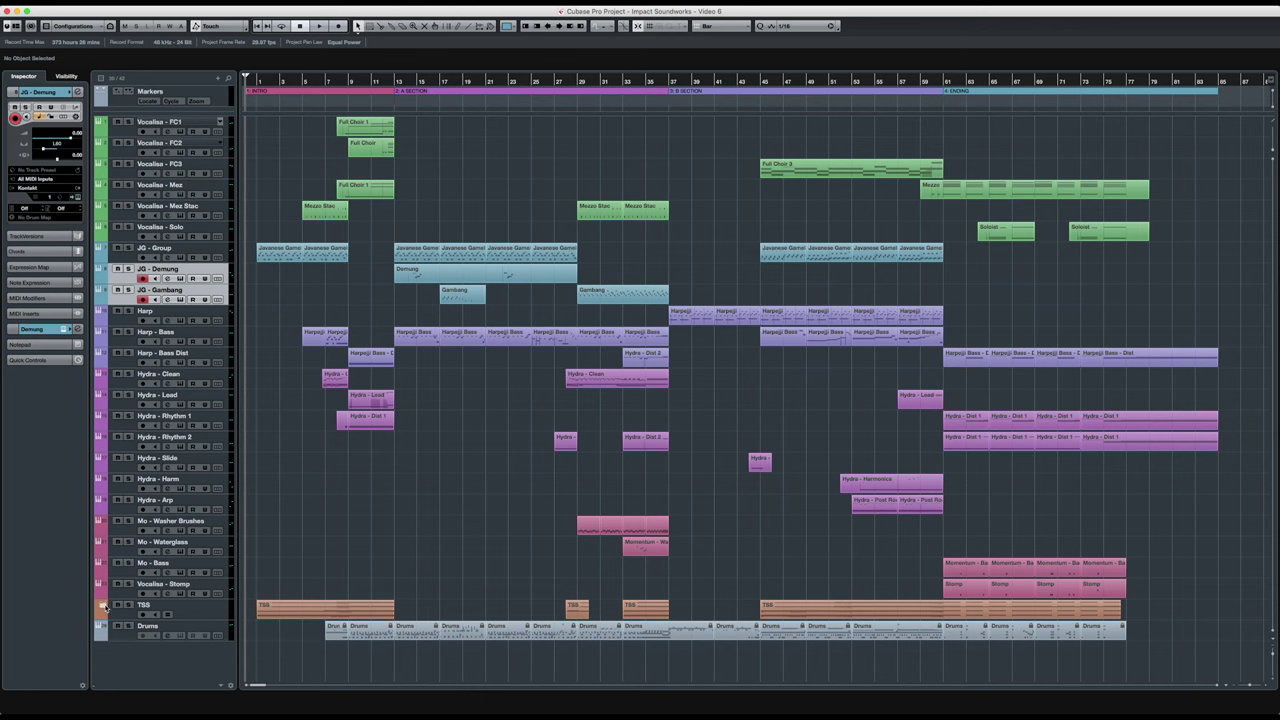
Expand the TSS folder track, select its short string clips at bar 28, and solo the whole folder.
left_click(103, 606)
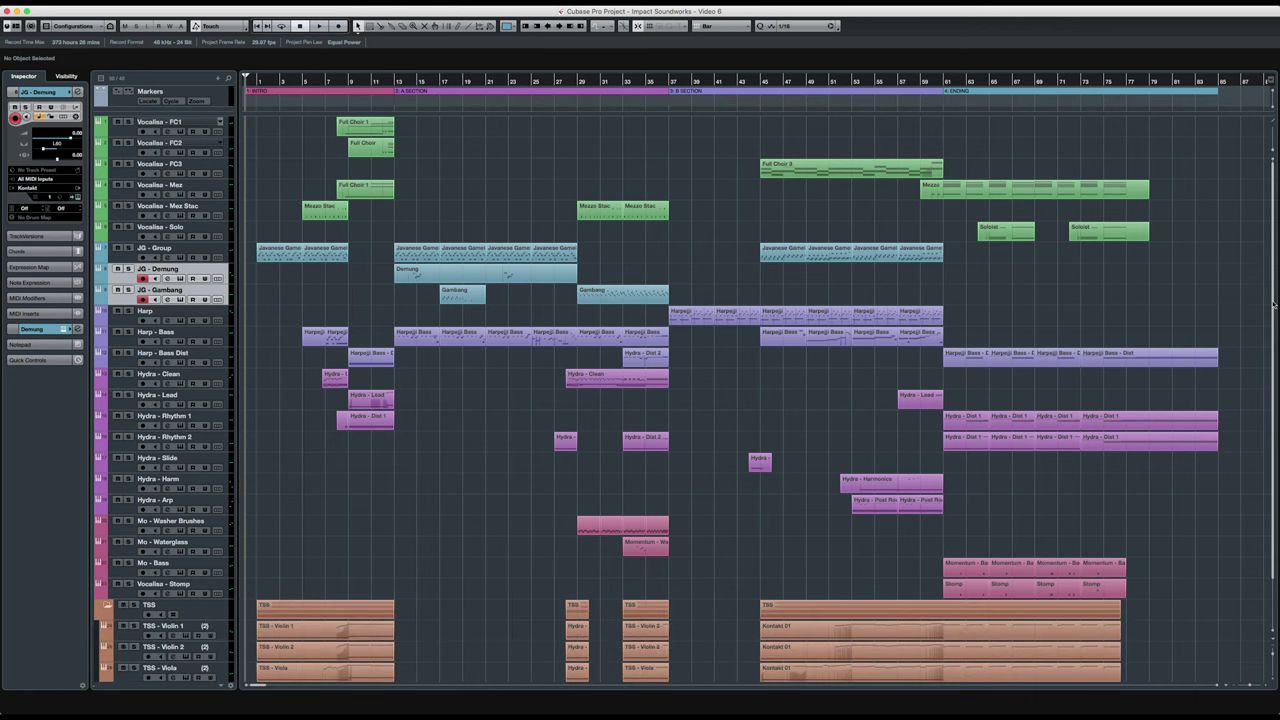
scroll(575, 625, "down", 3)
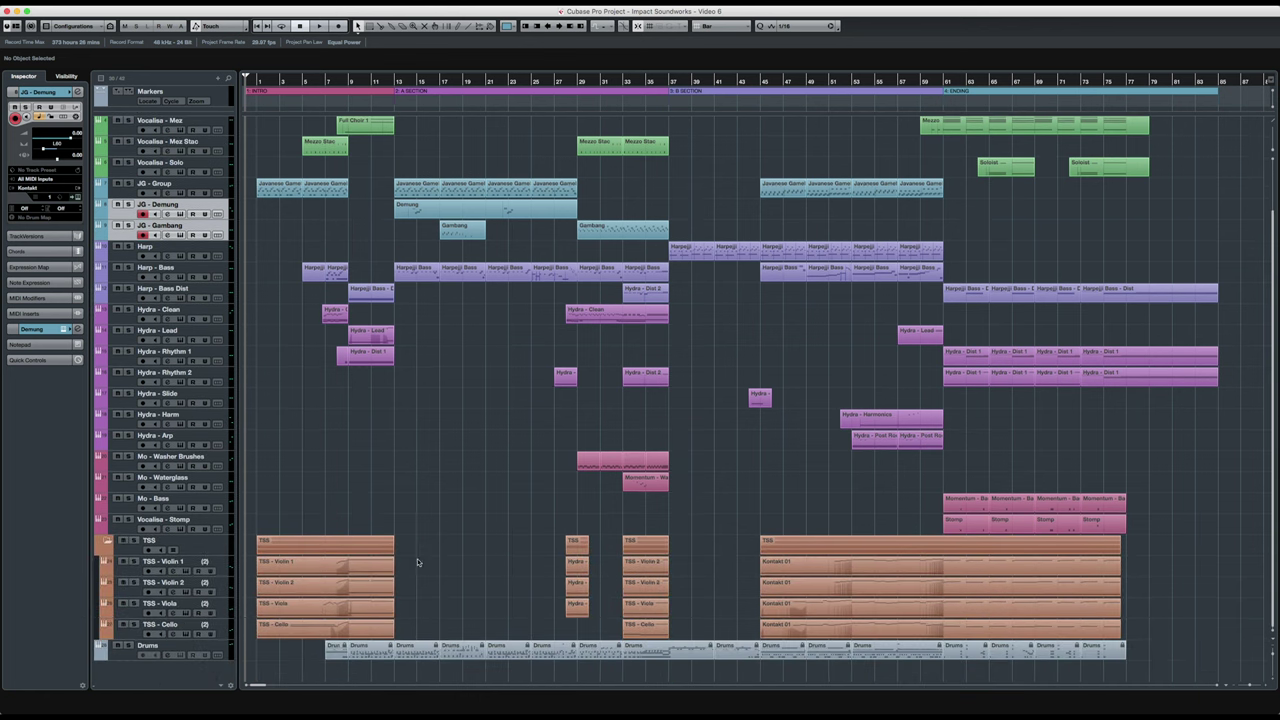
left_click_drag(558, 531, 593, 621)
left_click(134, 540)
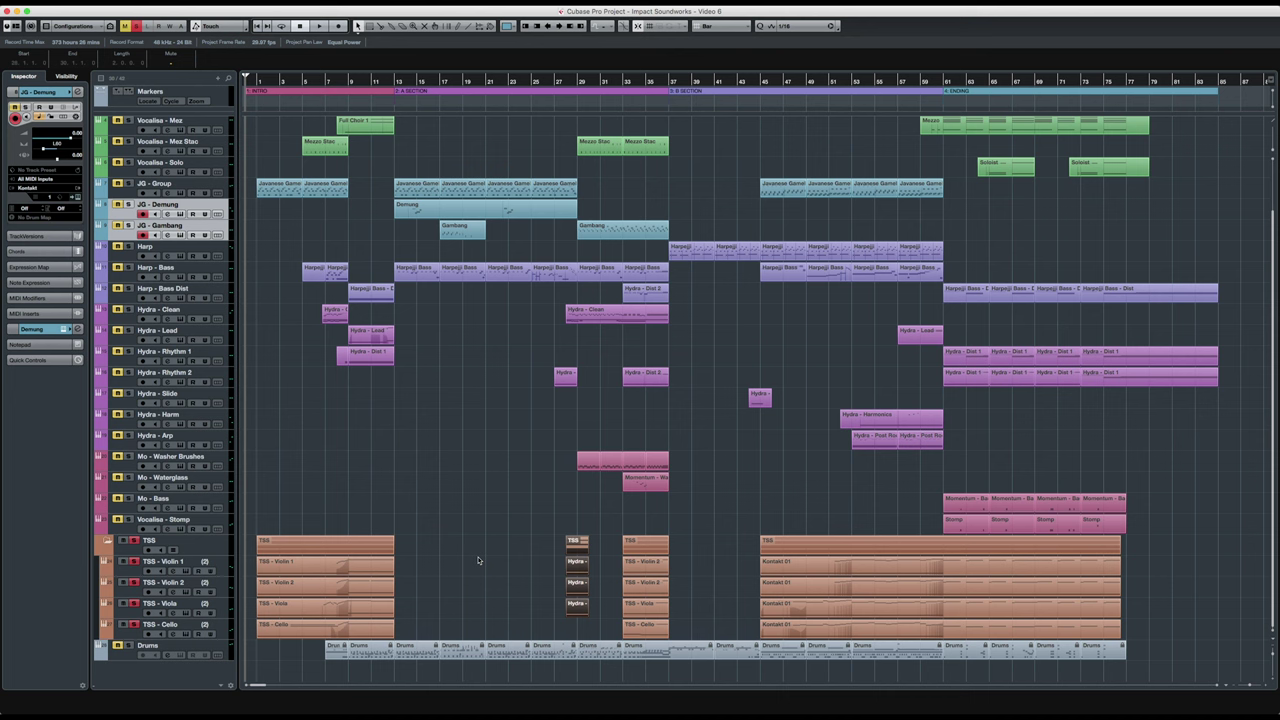
Play the soloed TSS string clips from bar 28 of the A section.
left_click(583, 92)
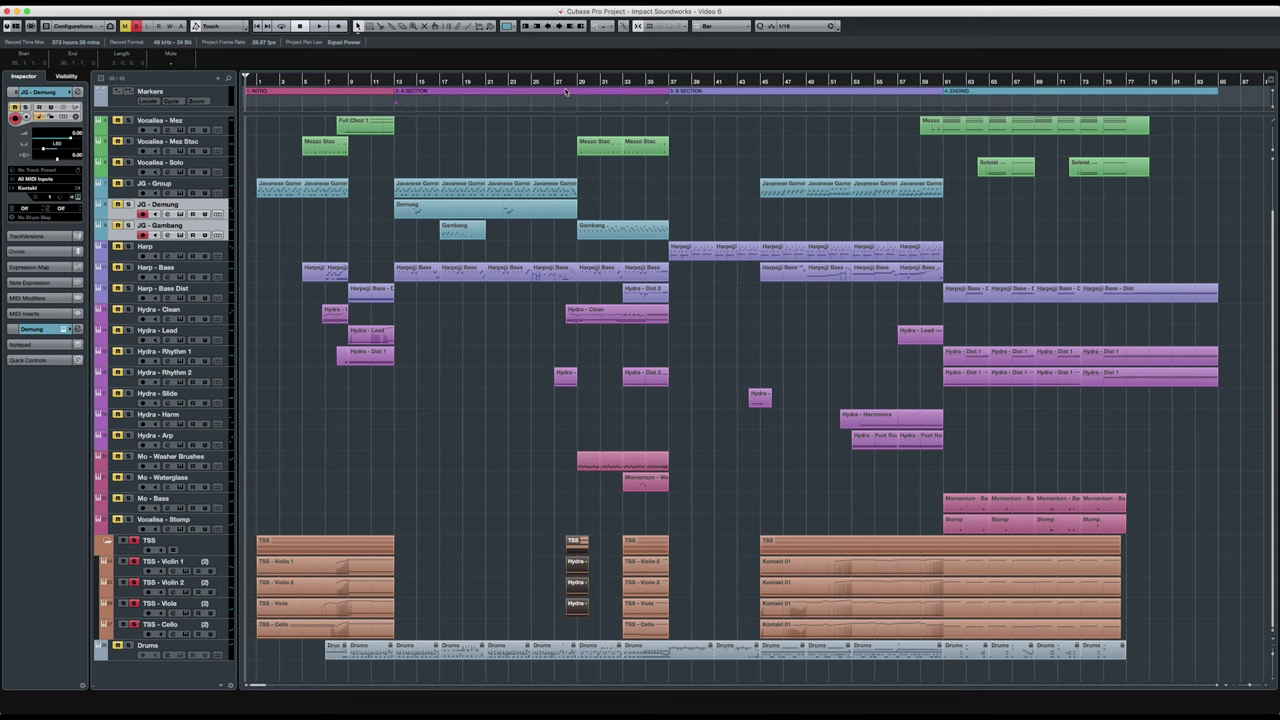
left_click(564, 88)
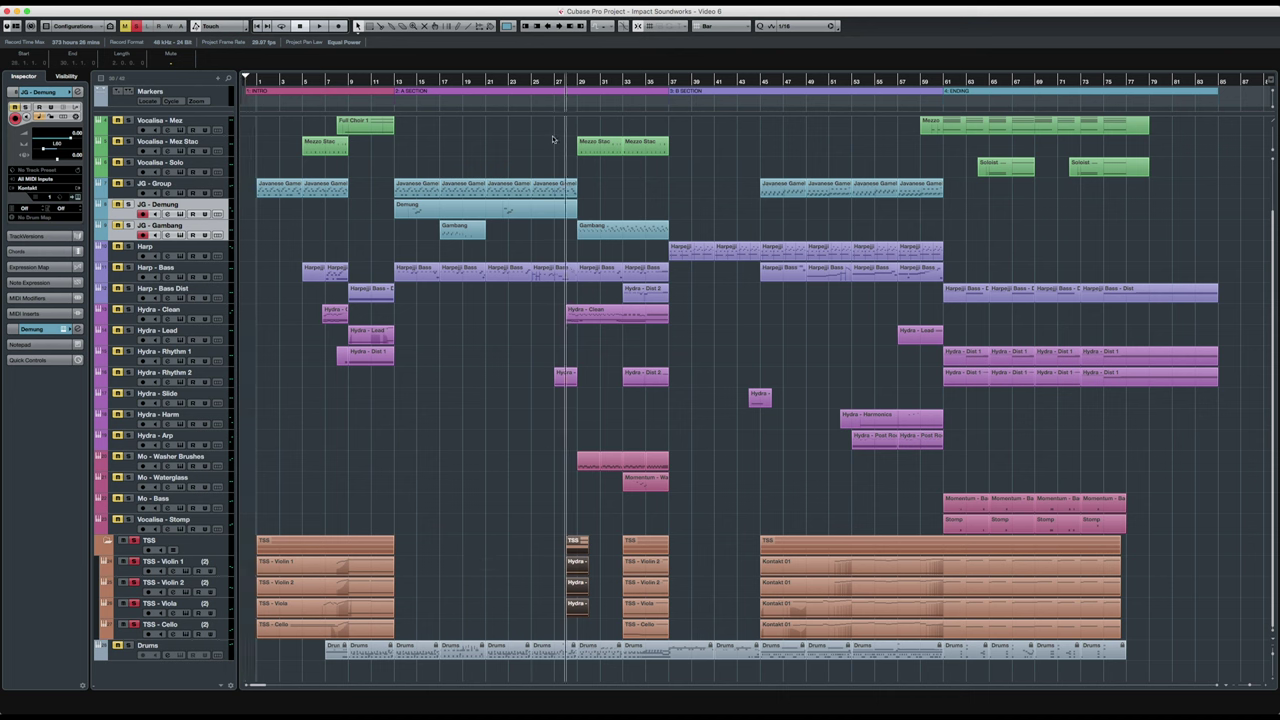
key("space")
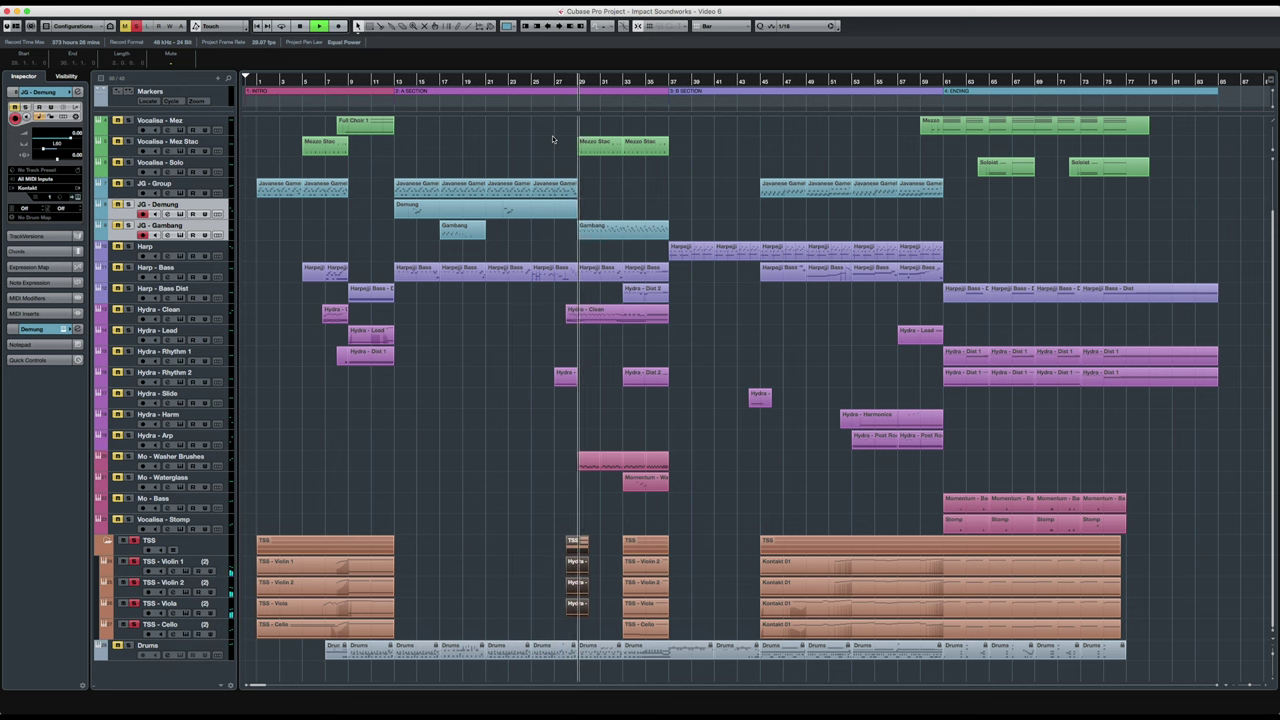
key("space")
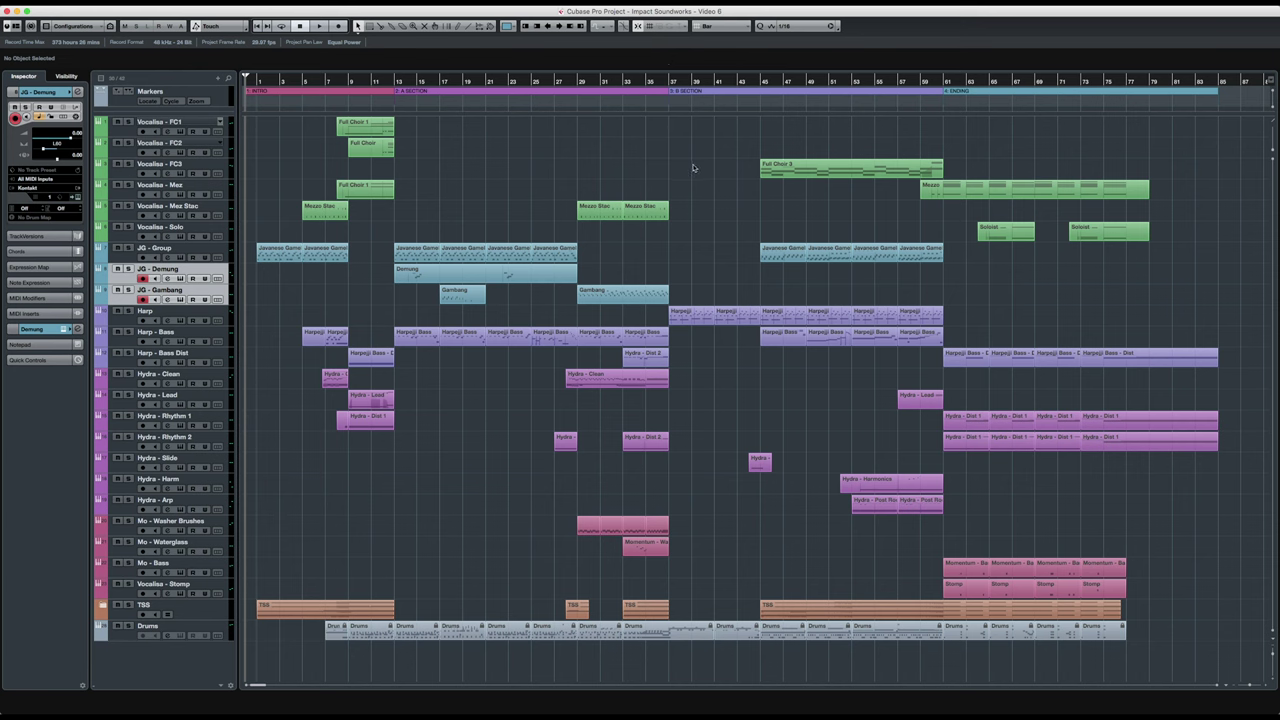
Solo the Hydra - Clean track and open its A-section clip at bar 28 in the Key Editor.
left_click(135, 381)
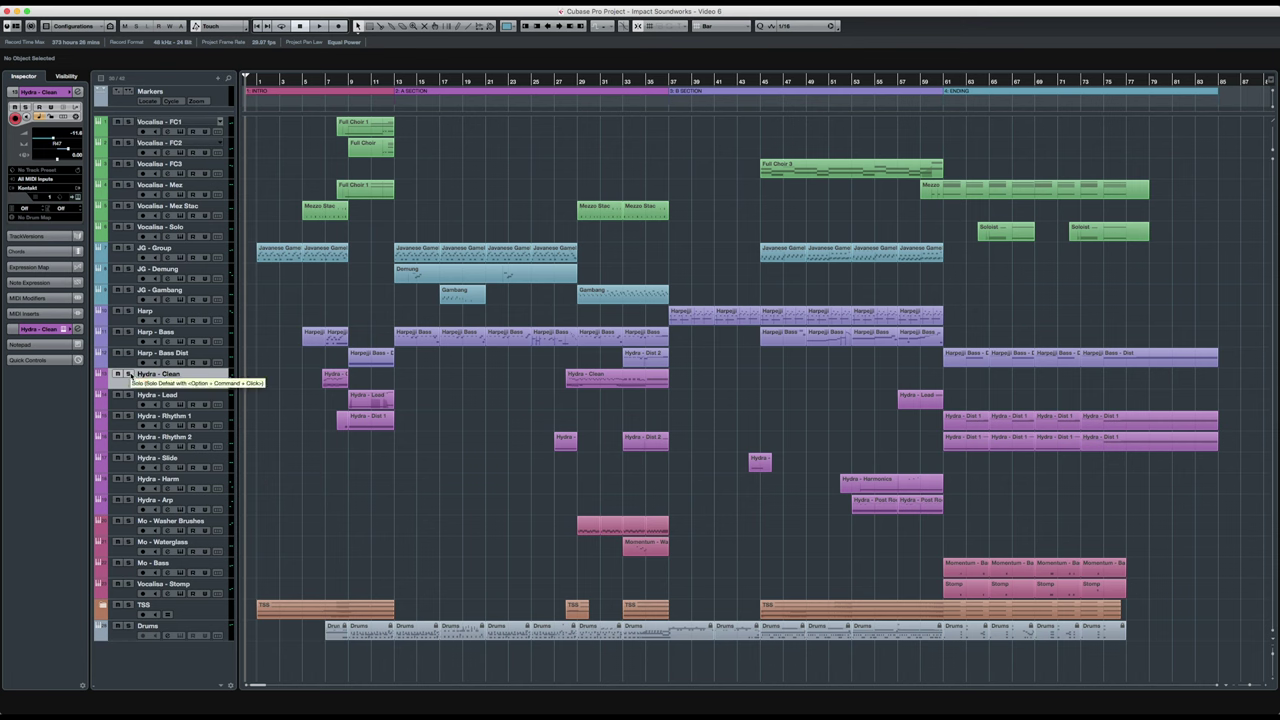
left_click(128, 373)
left_click(598, 381)
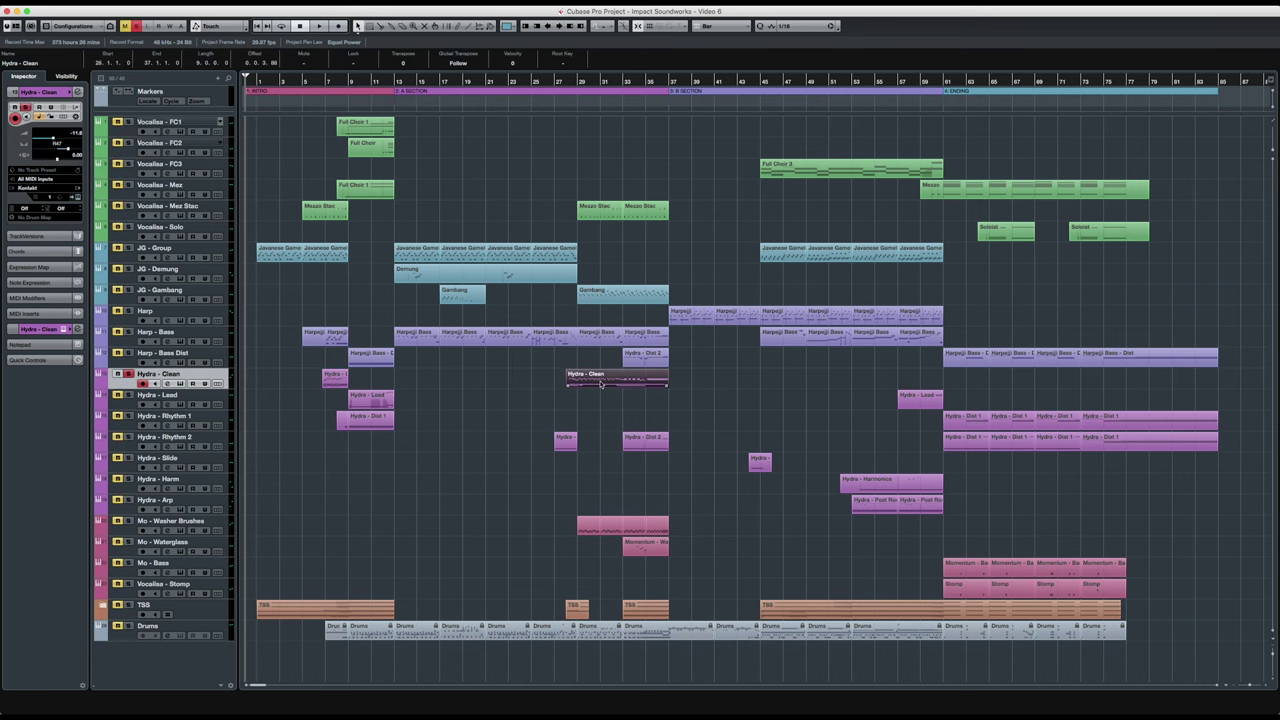
double_click(598, 381)
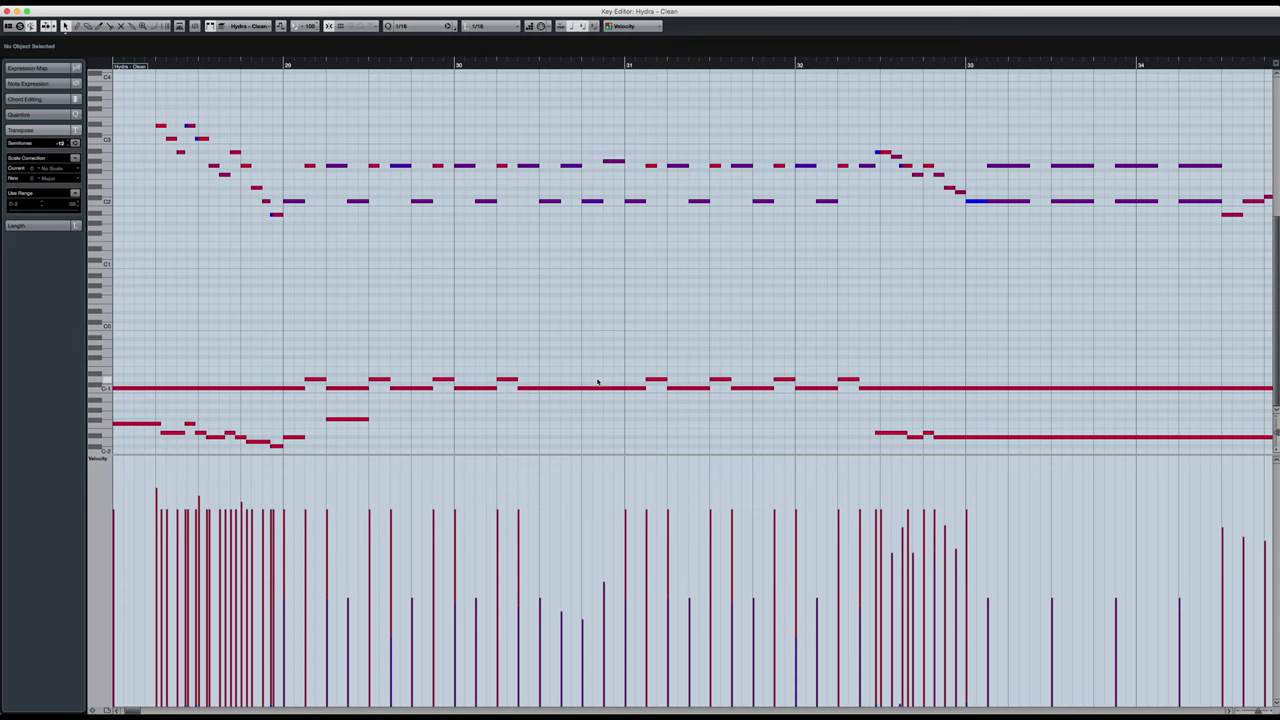
Single out the long C-1 note and the lowest run of notes in bar 28, clearing the selection after each.
left_click_drag(232, 338, 244, 402)
left_click(244, 402)
left_click_drag(114, 416, 303, 452)
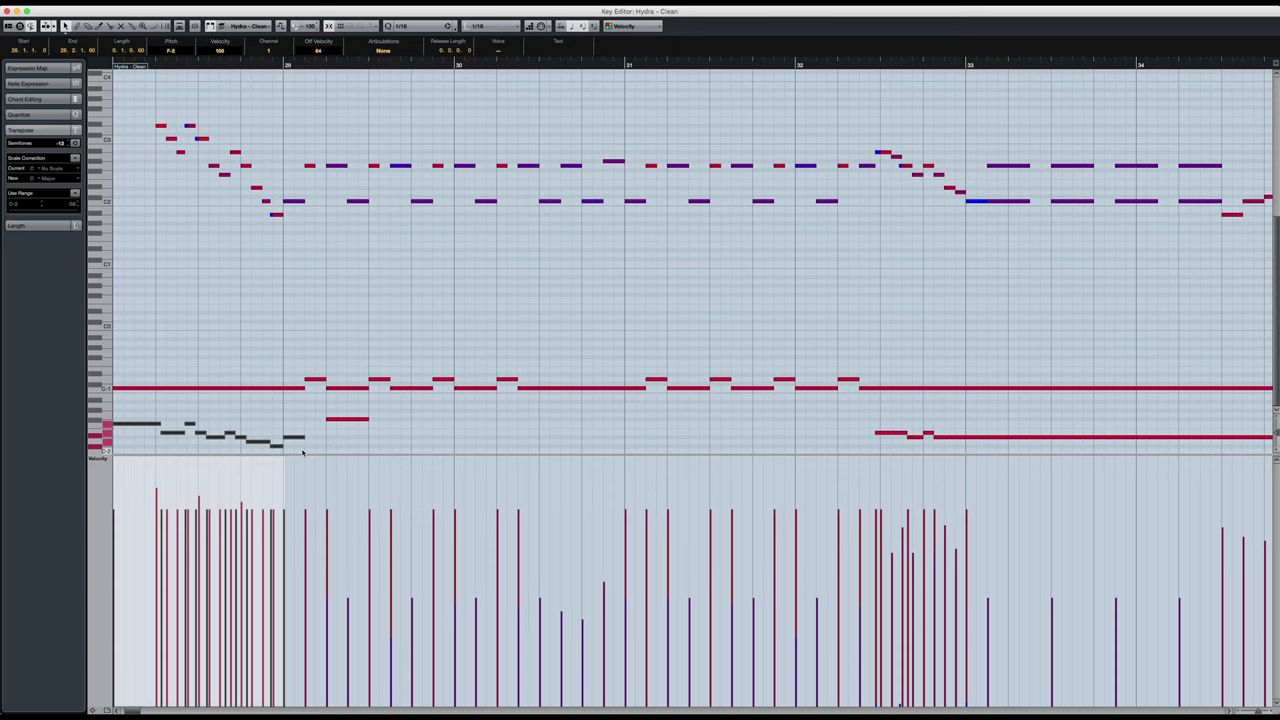
left_click(302, 452)
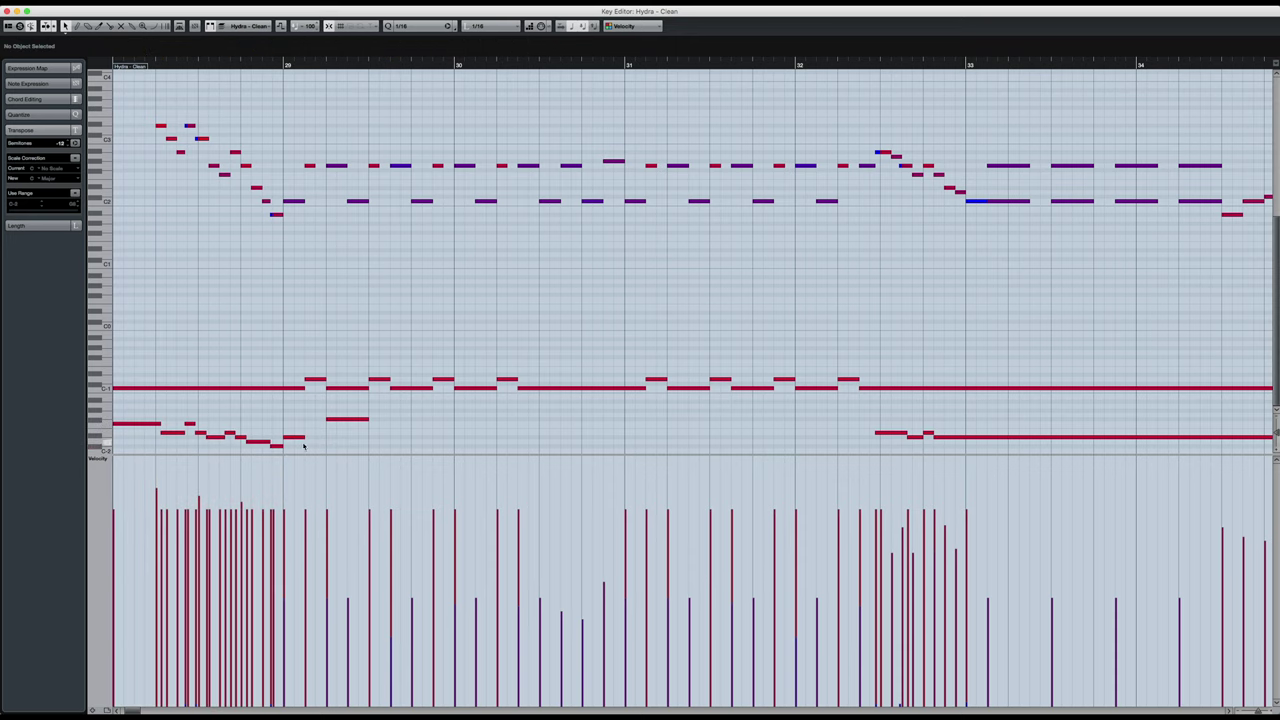
Single out the alternating high notes around C7 in bar 28, clear the selection, and return to the lower notes.
scroll(237, 317, "up", 5)
left_click_drag(297, 143, 141, 204)
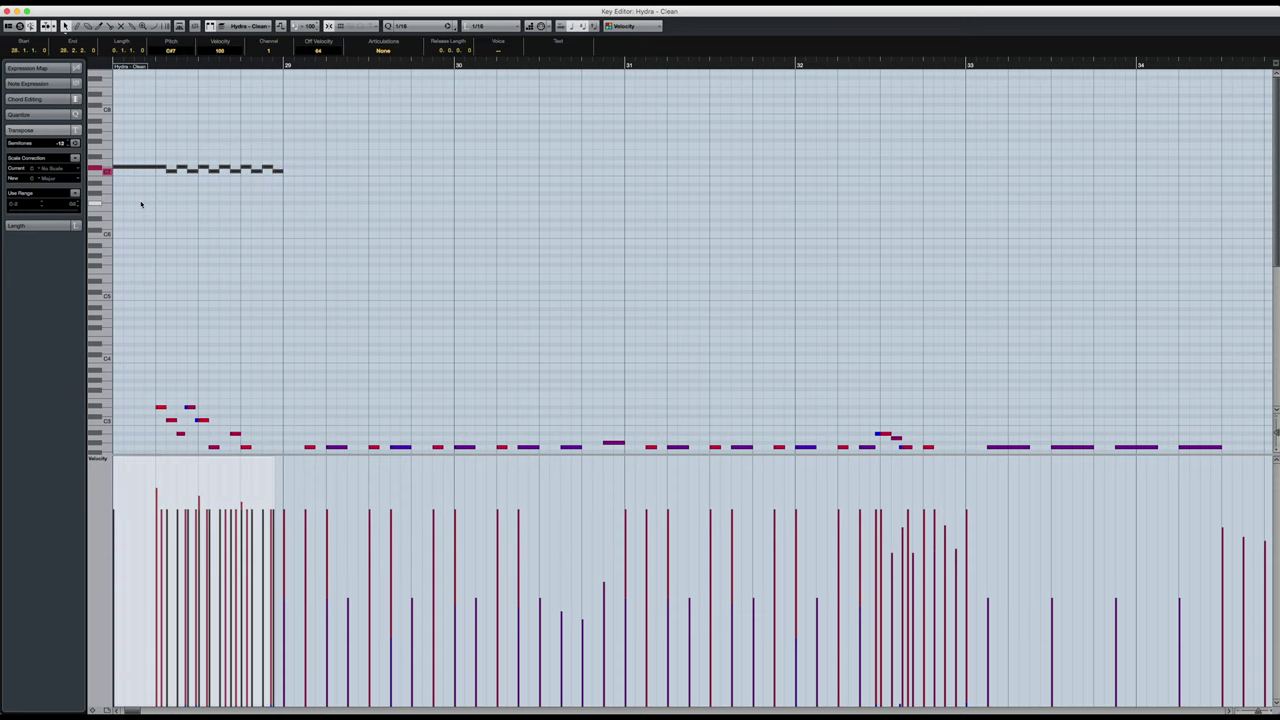
left_click(141, 204)
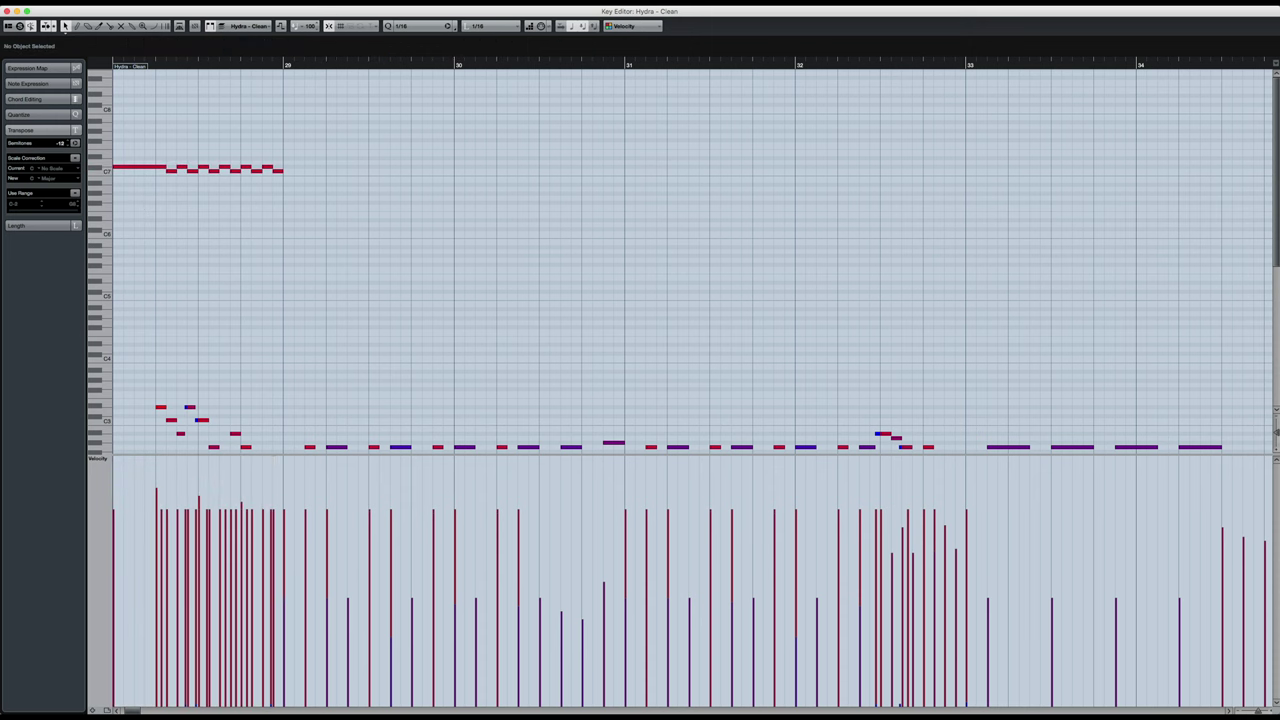
scroll(1277, 213, "down", 5)
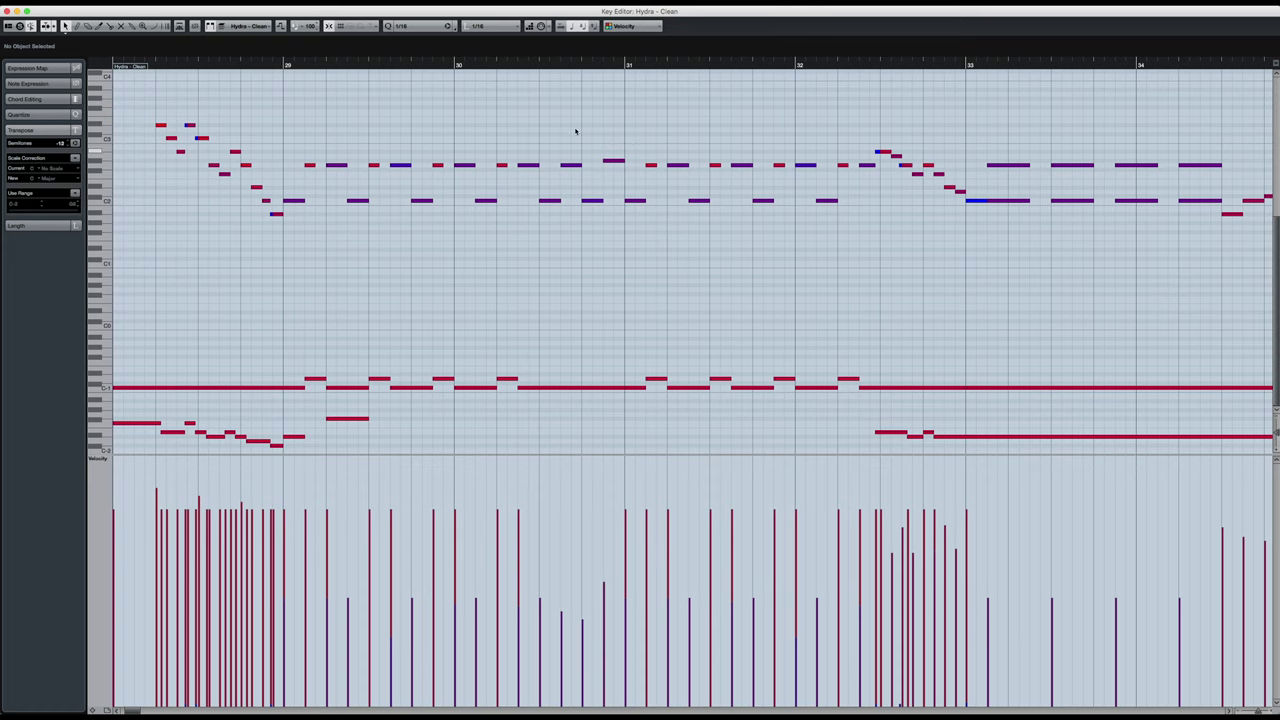
Play the soloed Hydra - Clean clip from its start at bar 28.
left_click_drag(229, 64, 166, 70)
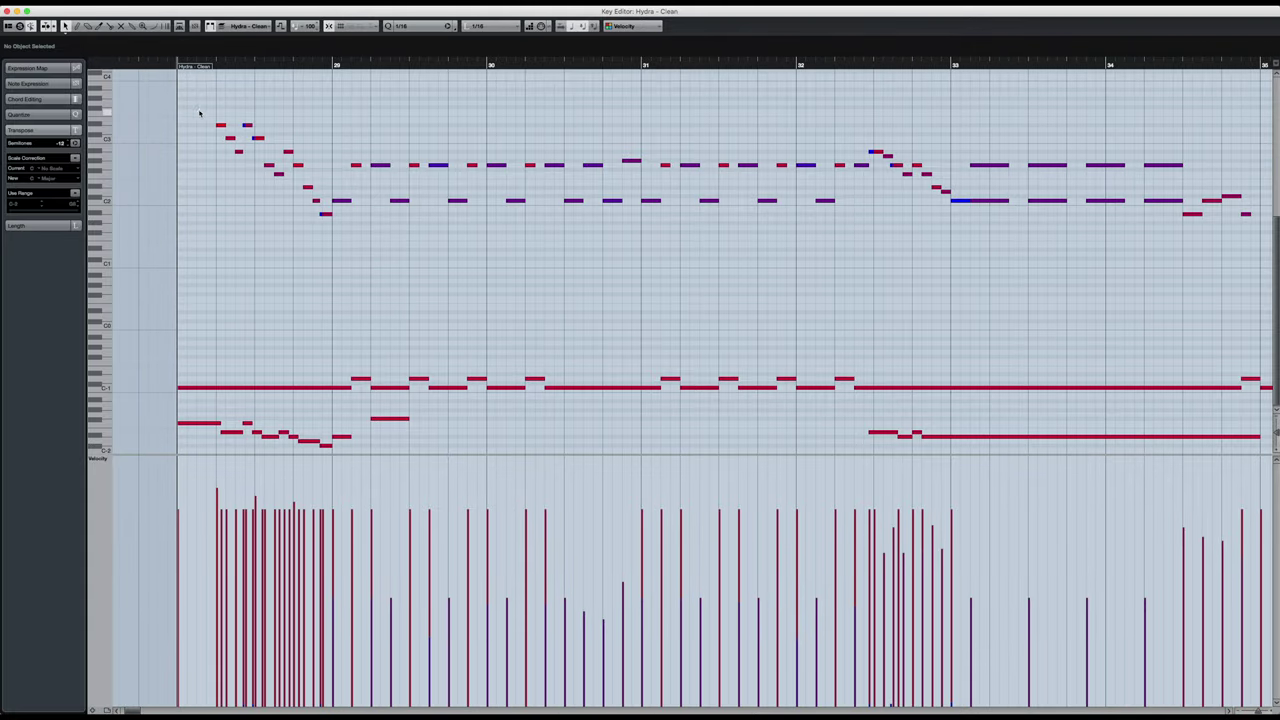
key("space")
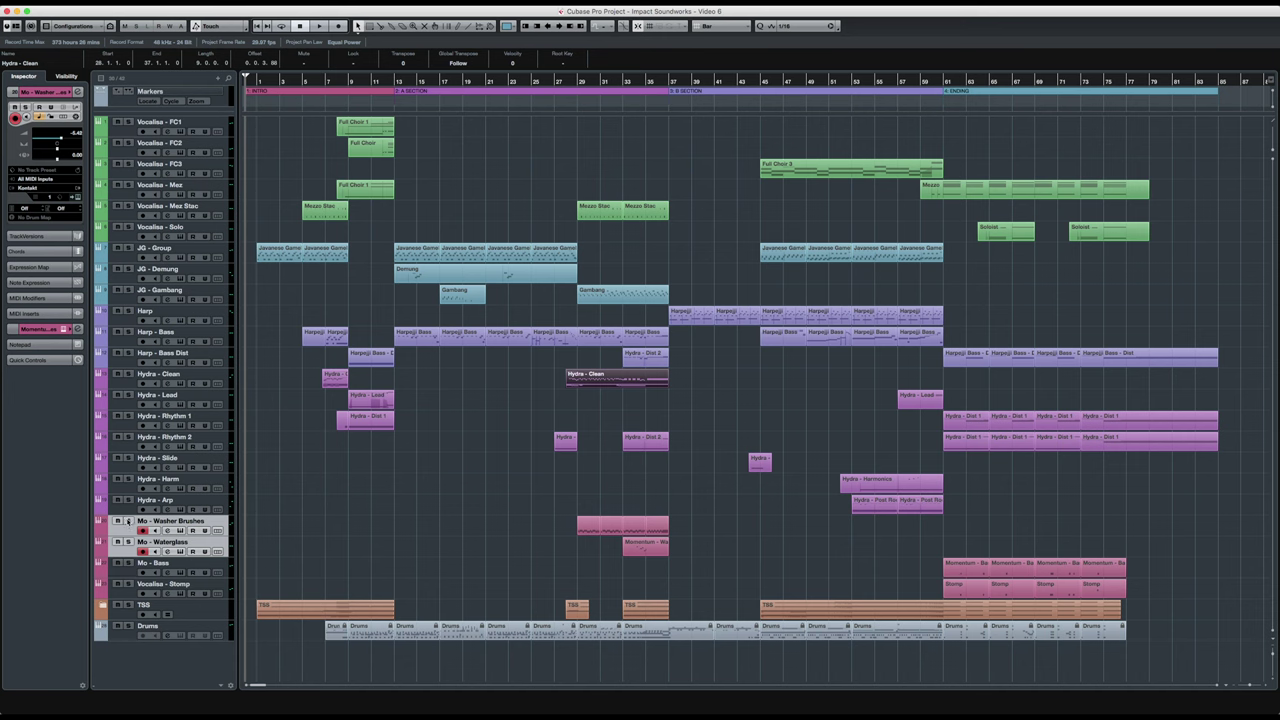
Solo the Mo - Washer Brushes and Mo - Waterglass tracks and select all of their clips in the A section.
left_click(128, 521)
left_click(128, 542)
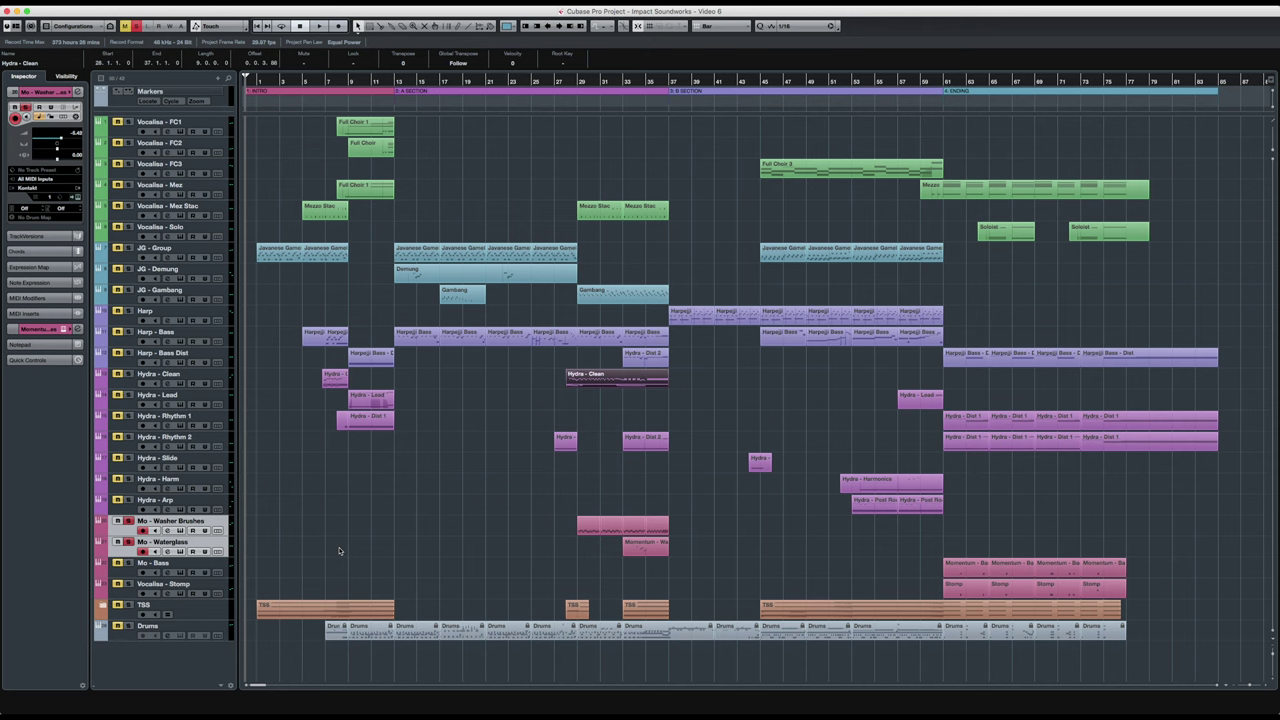
left_click_drag(544, 534, 680, 521)
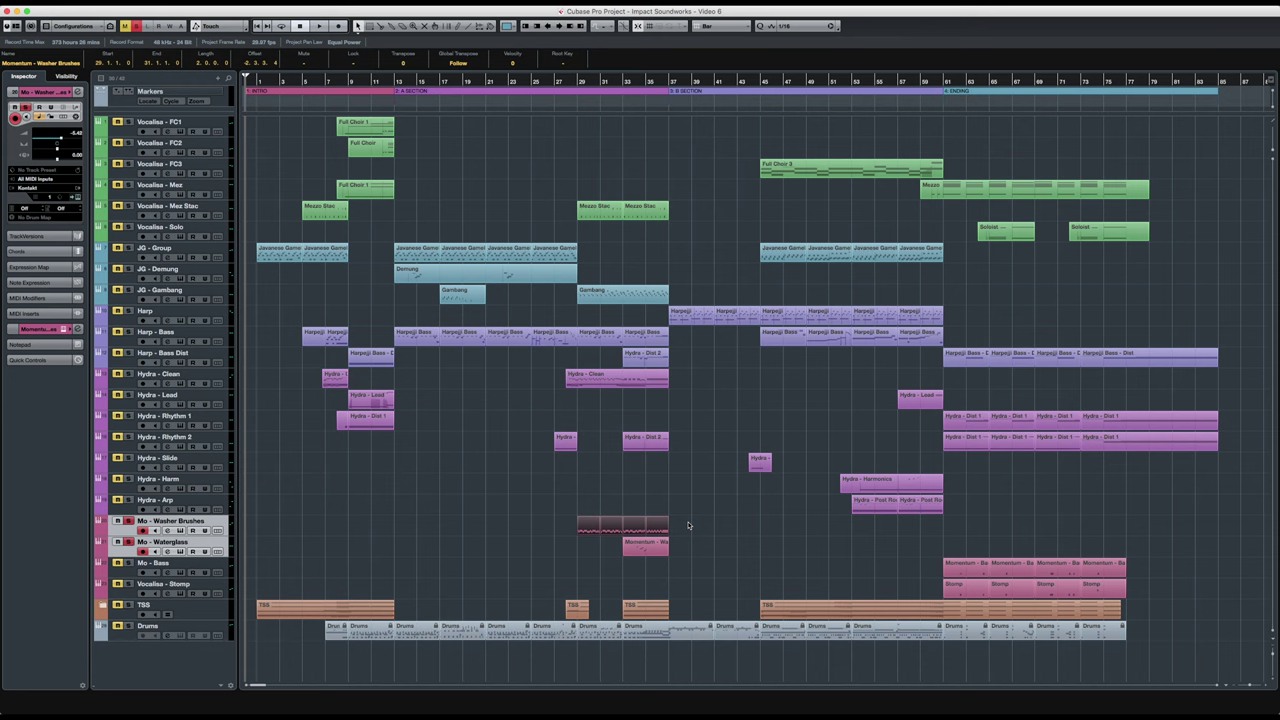
left_click(687, 521)
left_click_drag(690, 560, 598, 548)
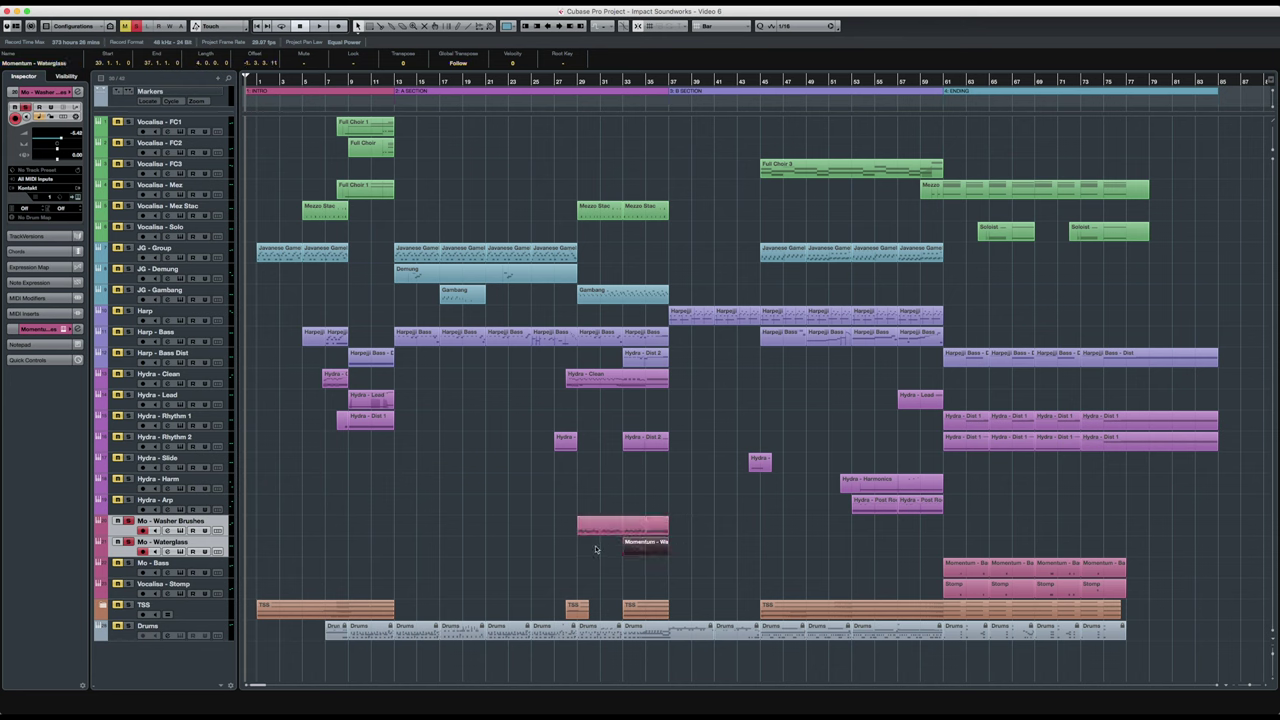
left_click_drag(564, 517, 690, 573)
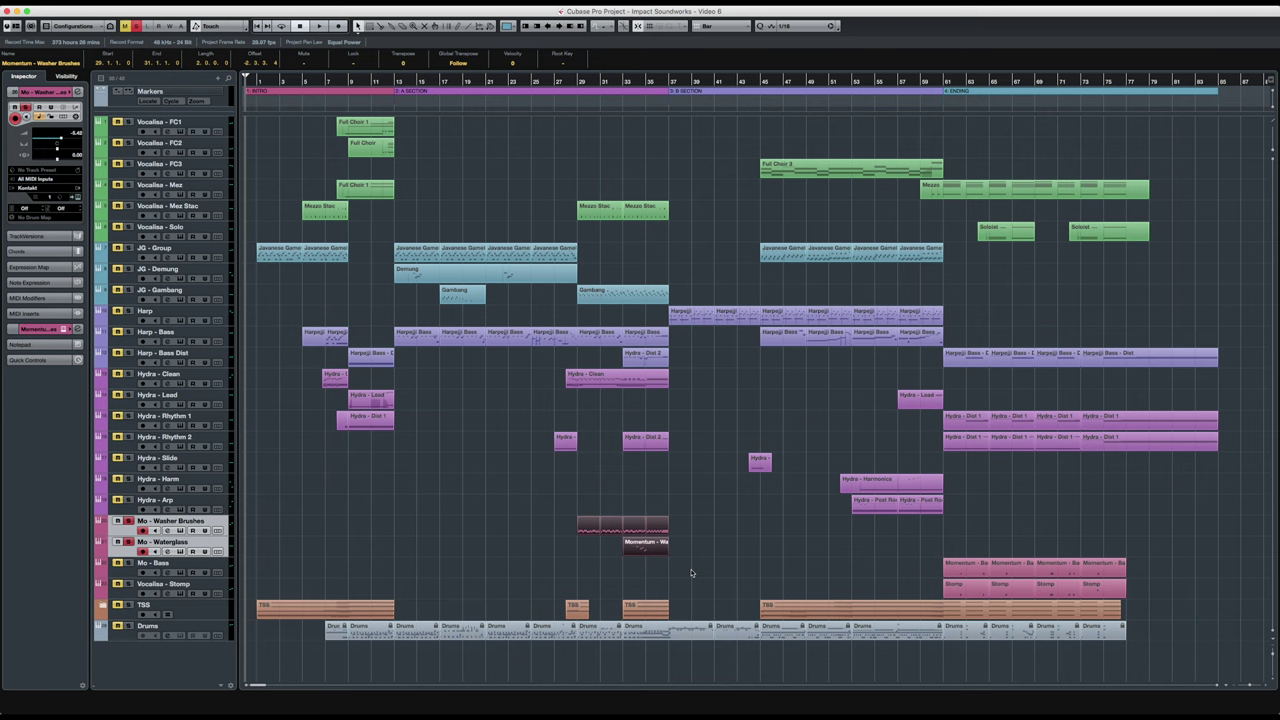
Play the soloed Momentum clips from bar 29 while viewing the Washer Brushes instrument, close its window, and clear the solo.
left_click(578, 80)
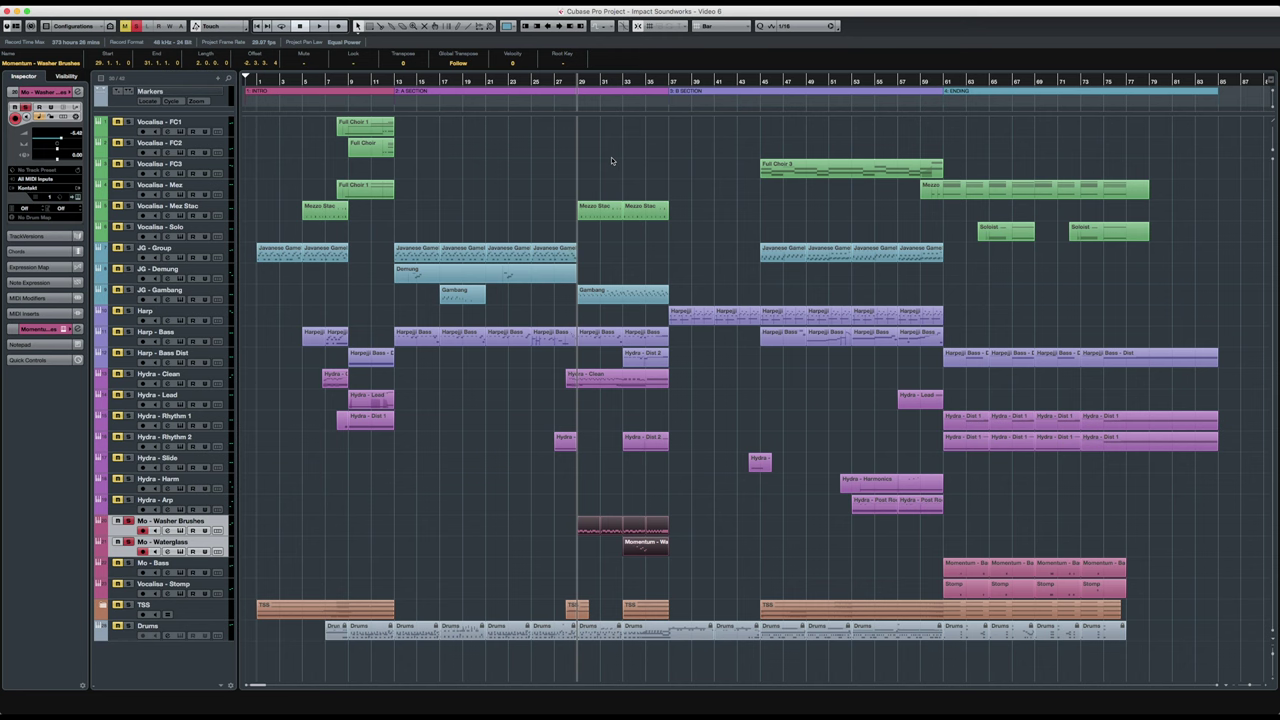
key("space")
key("e")
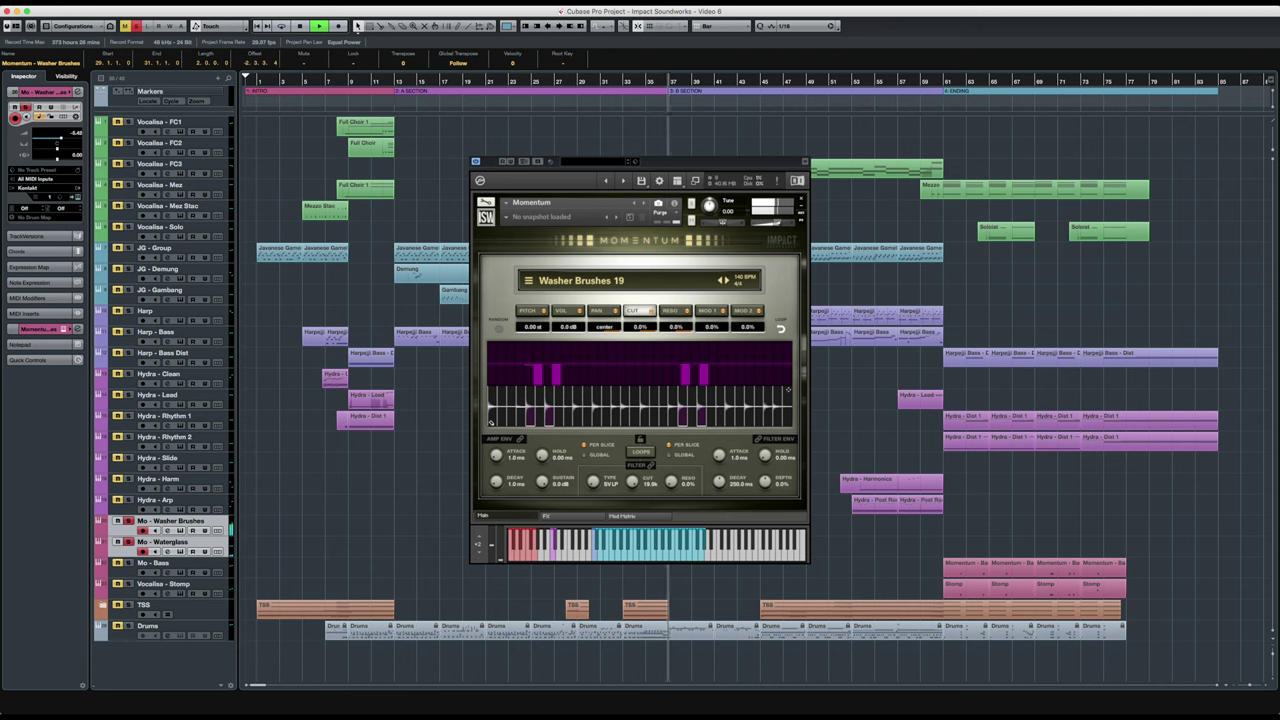
key("super+w")
key("space")
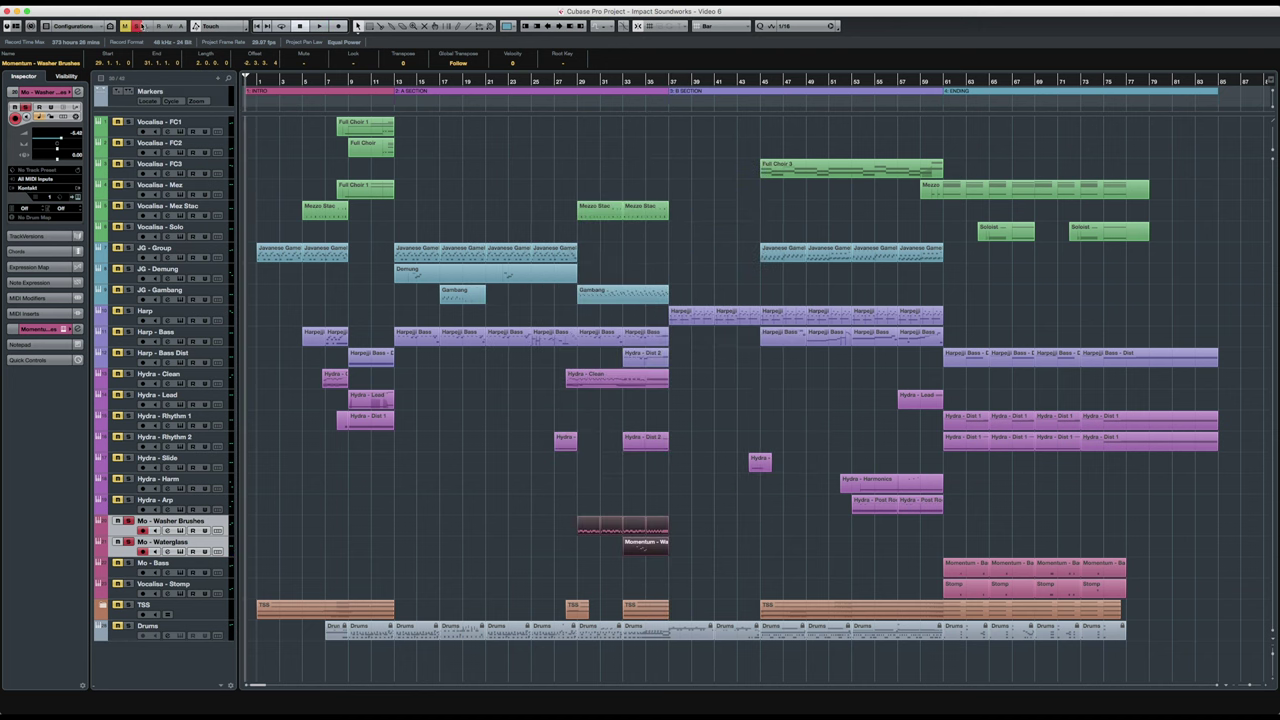
left_click(136, 26)
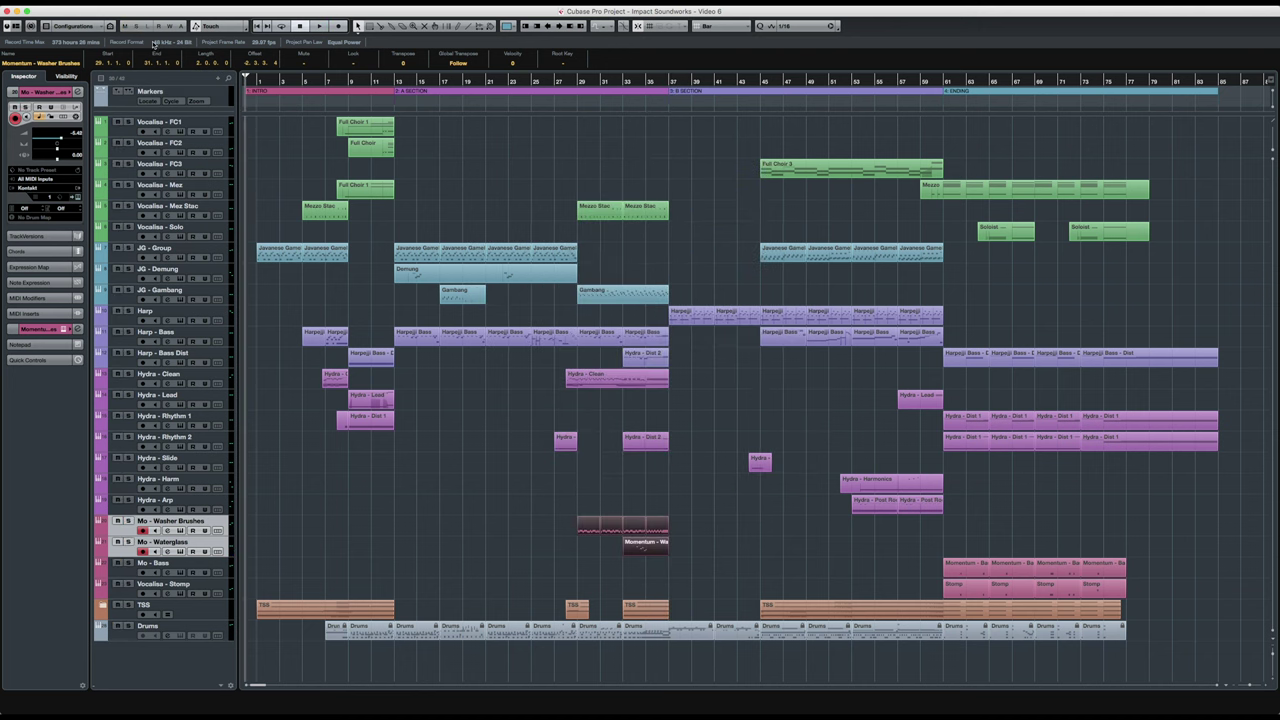
Solo the Harp track, play its first two Harpejji clips from the B section's start at bar 37, and clear the solo.
left_click(140, 318)
left_click(128, 311)
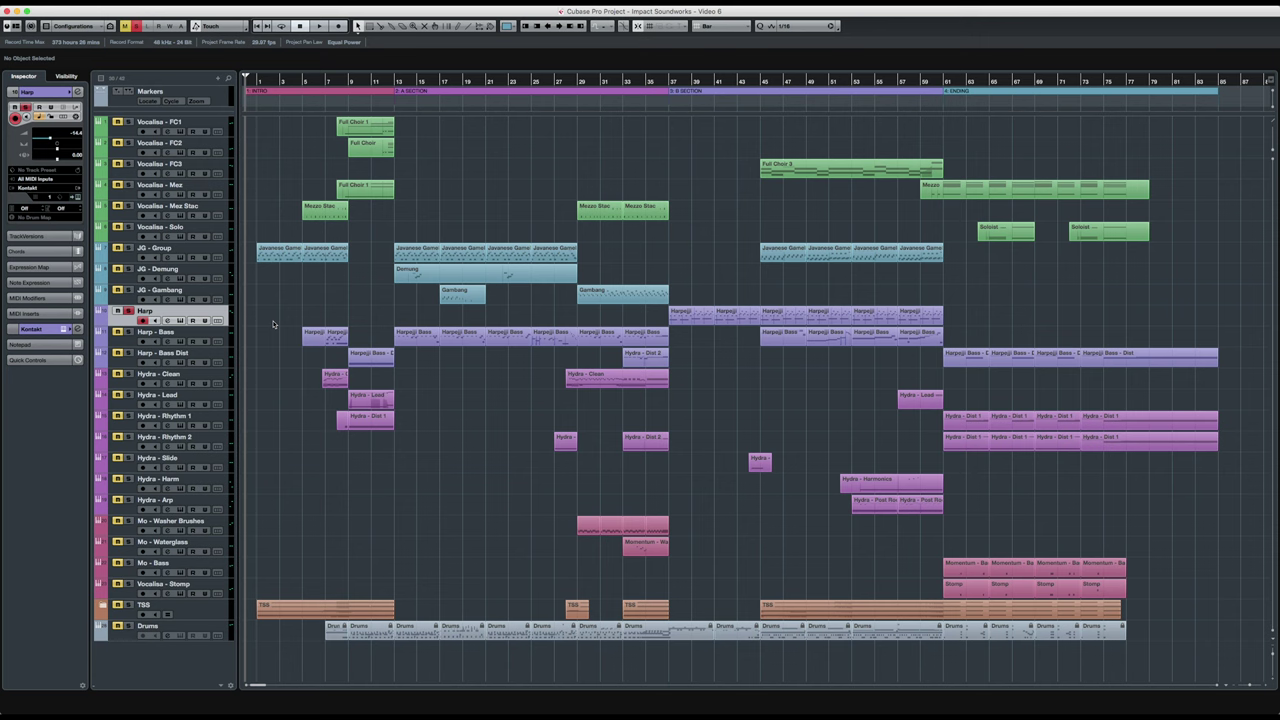
left_click_drag(690, 292, 748, 343)
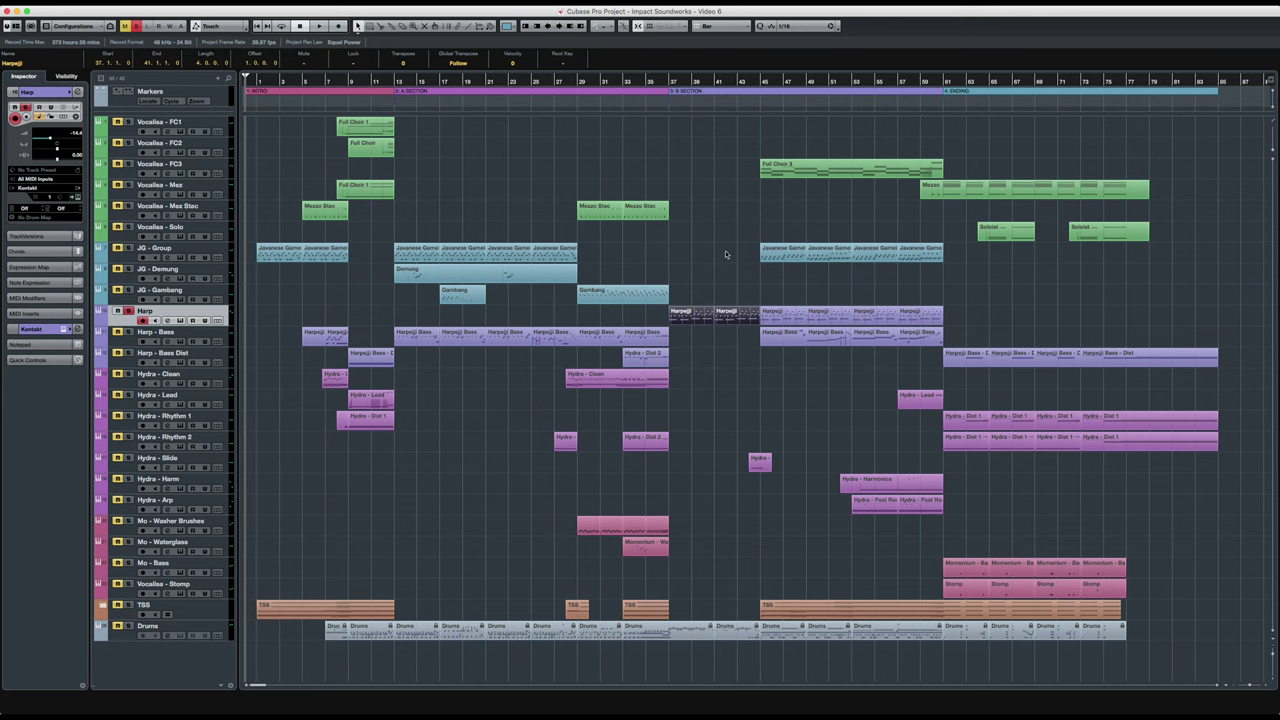
left_click(671, 84)
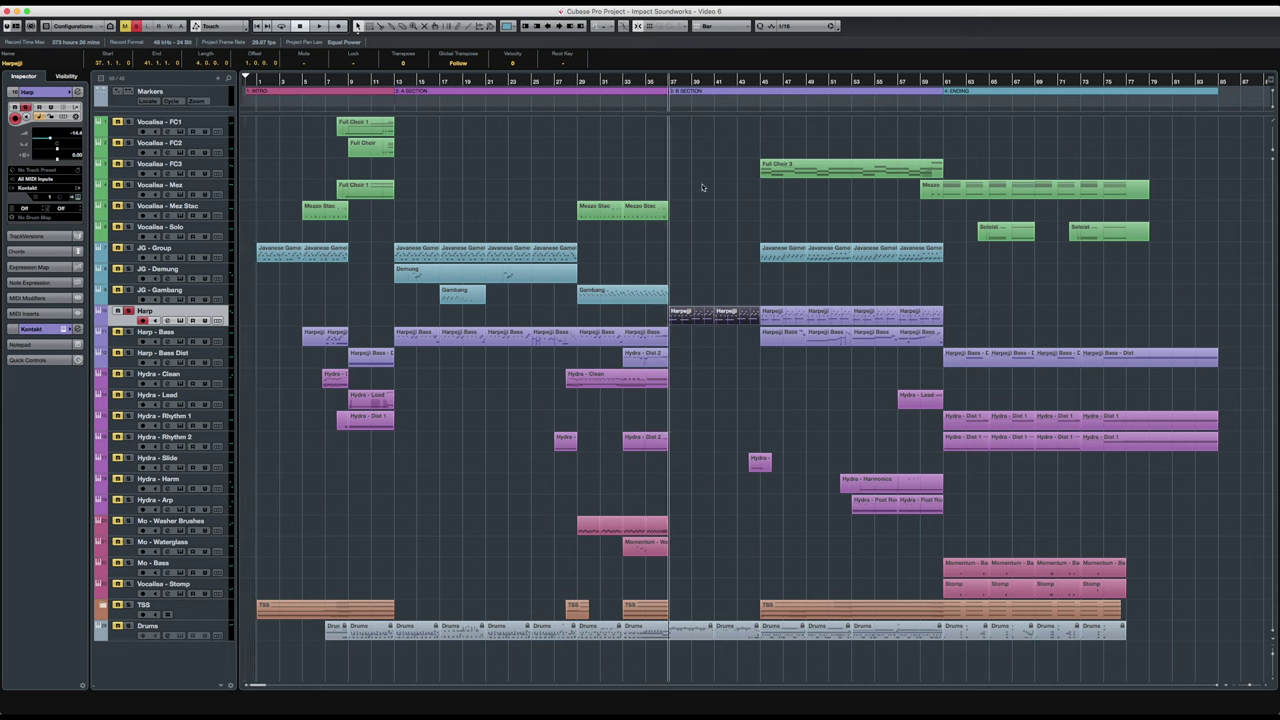
key("space")
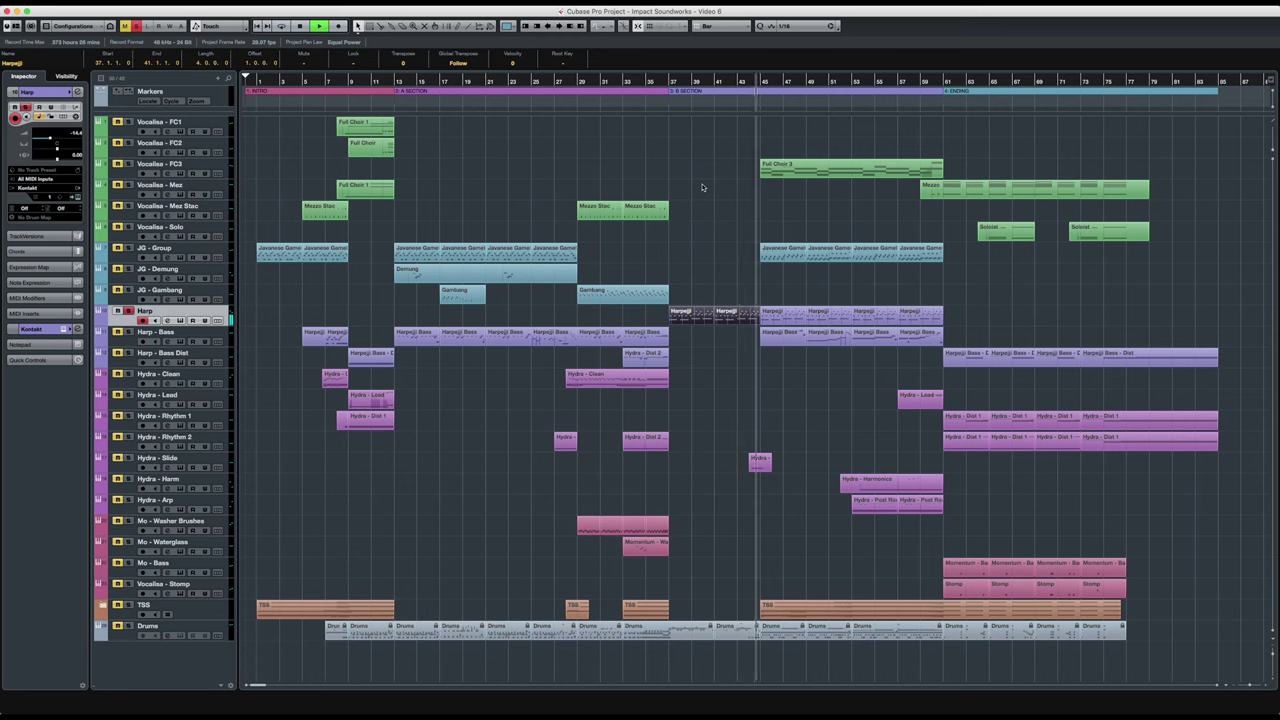
key("space")
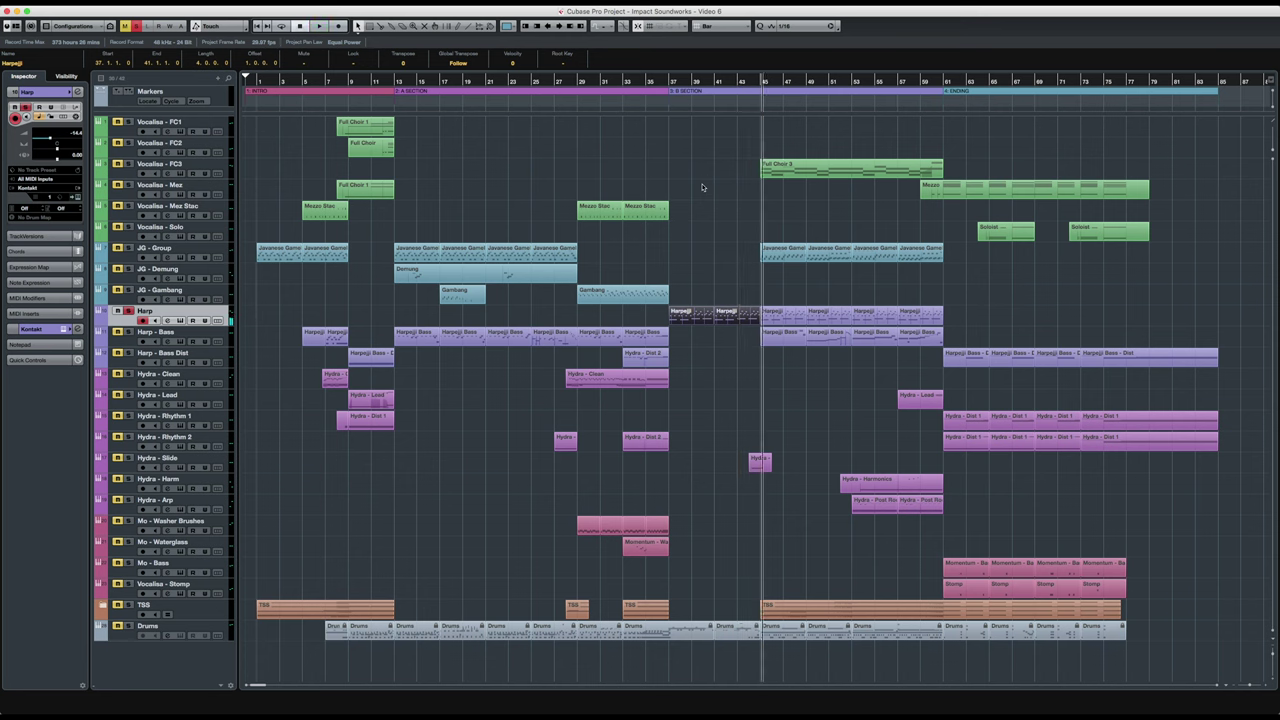
left_click(124, 26)
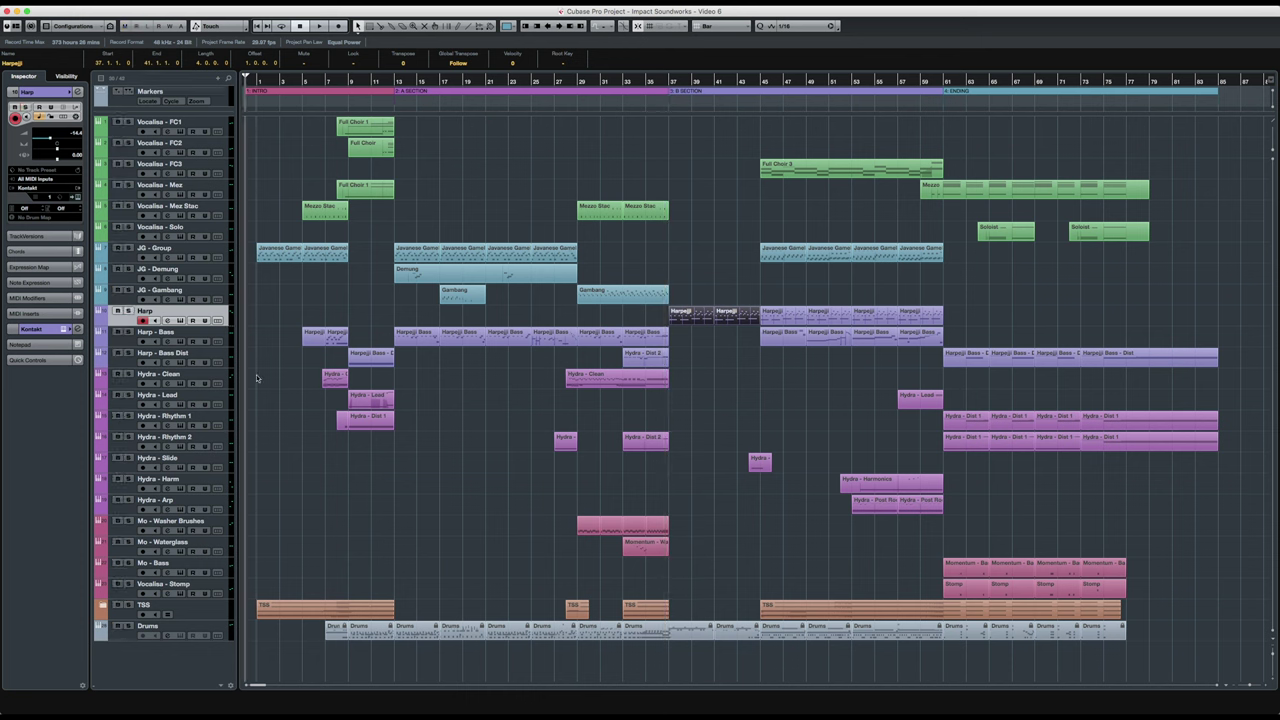
Solo the Hydra - Harm and Hydra - Arp tracks and examine the notes of the Hydra - Post Rock 1 clip in the Key Editor.
left_click(124, 489)
left_click(128, 502, "shift")
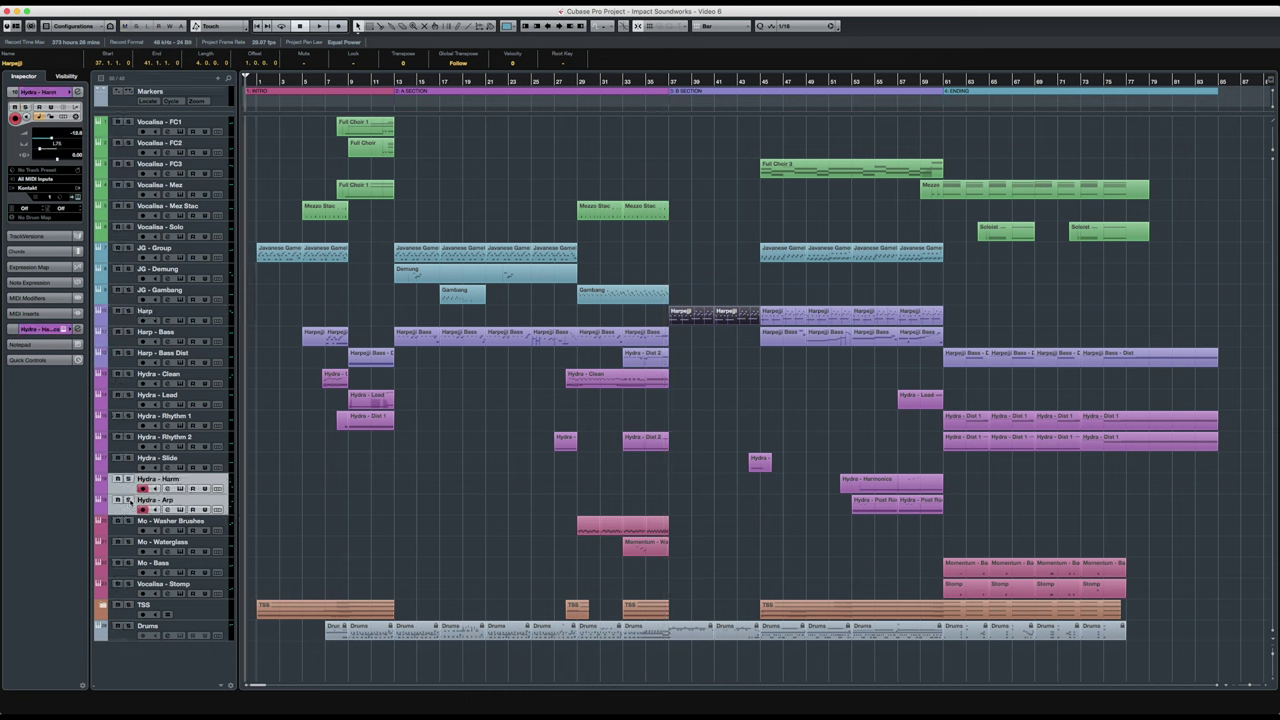
left_click(128, 500)
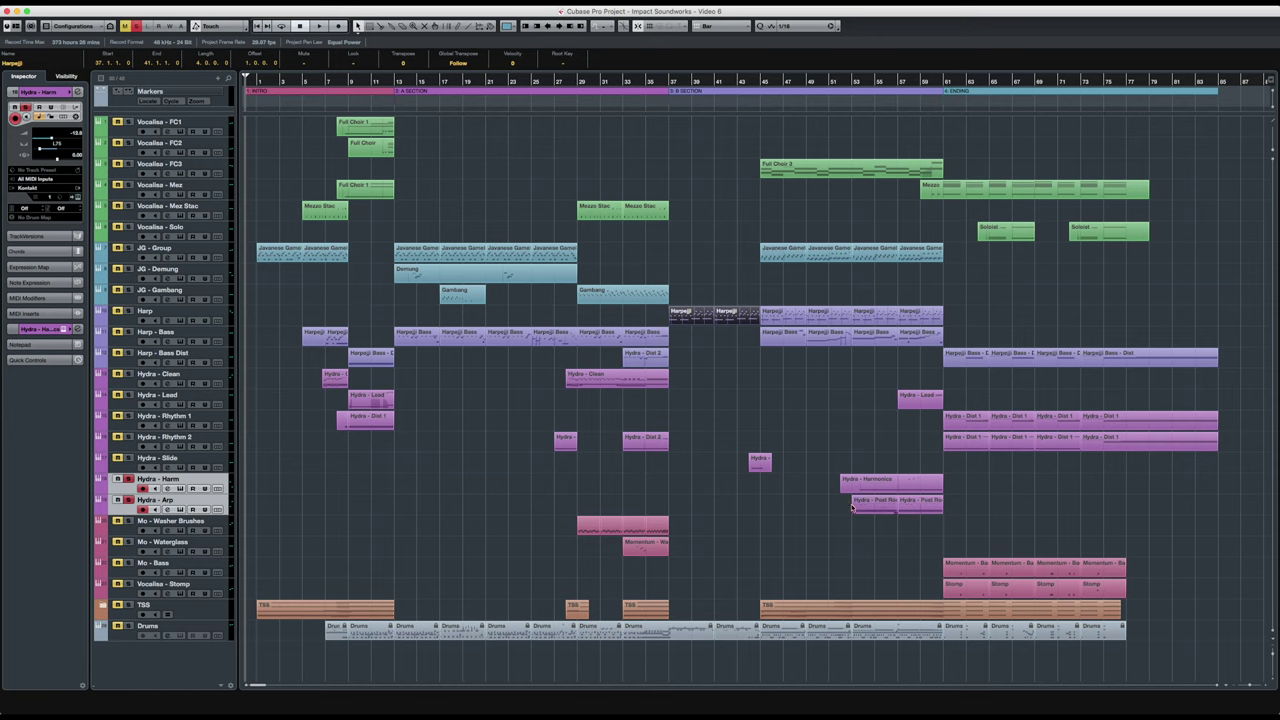
double_click(858, 507)
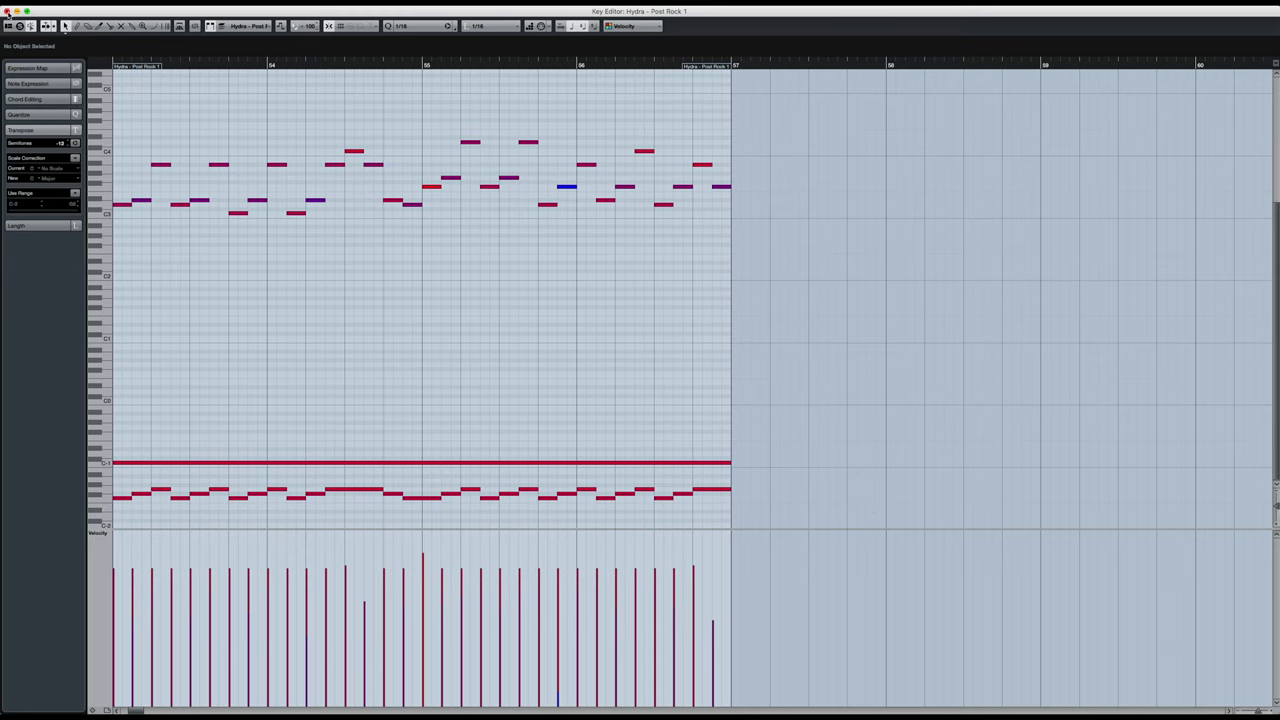
left_click(7, 11)
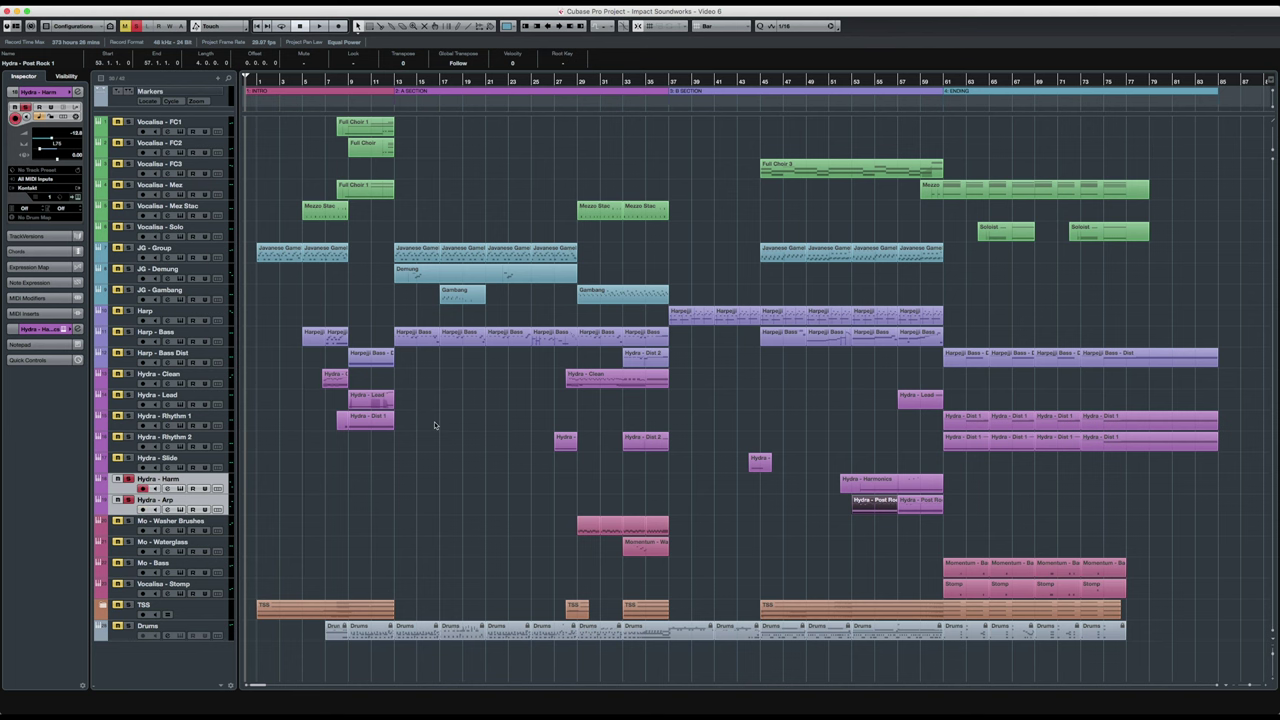
Select the Hydra - Harmonics and Post Rock clips in the B section, play them from about bar 53, and clear the solo and selection.
left_click_drag(820, 477, 950, 522)
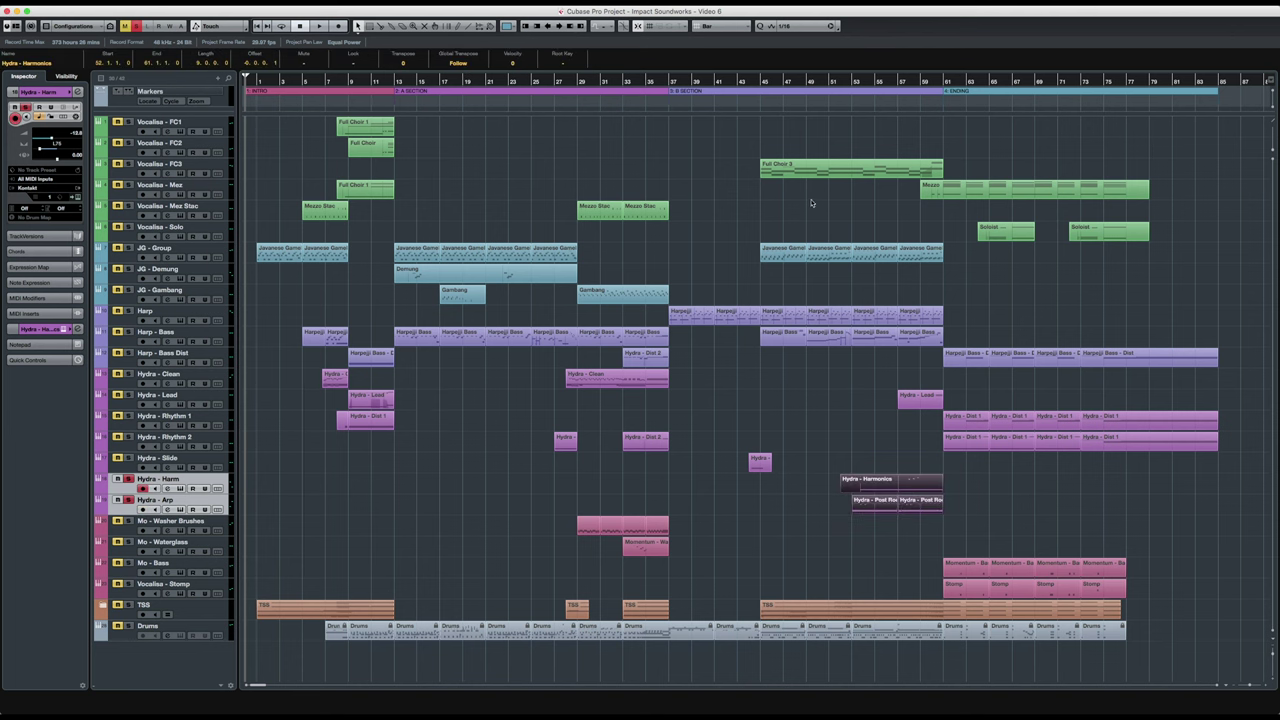
left_click(850, 84)
key("space")
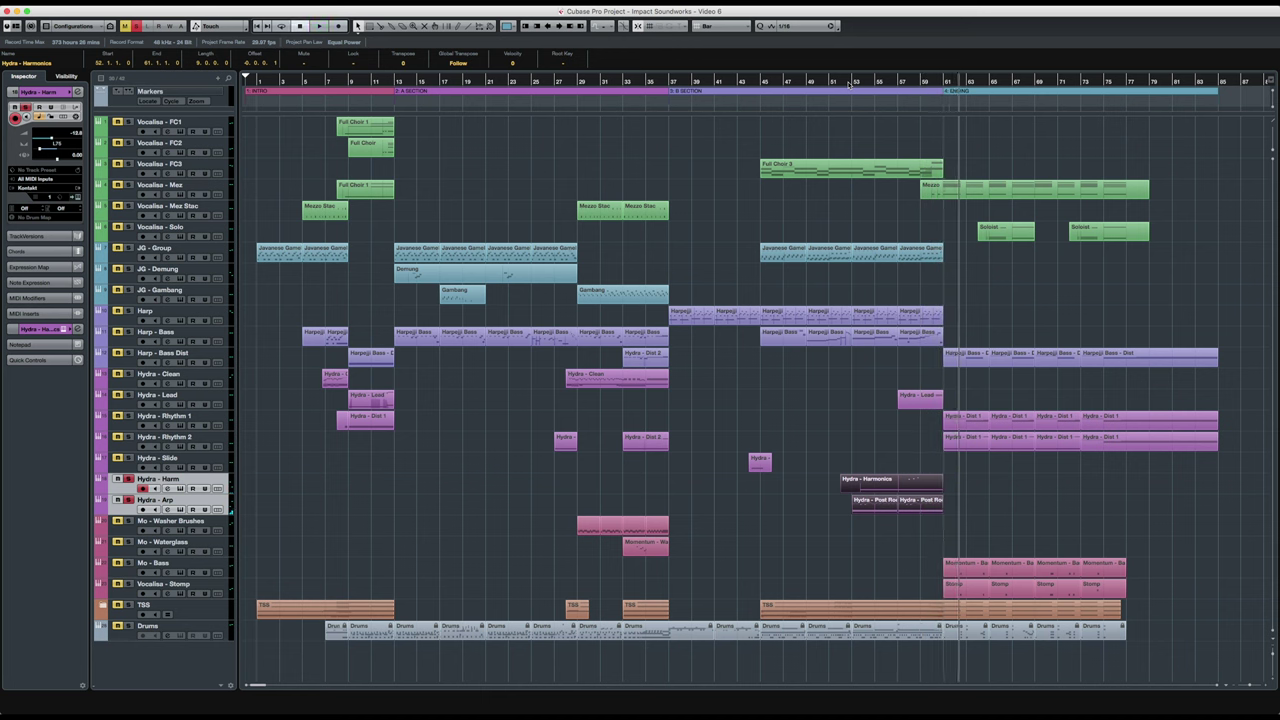
key("space")
left_click(297, 130)
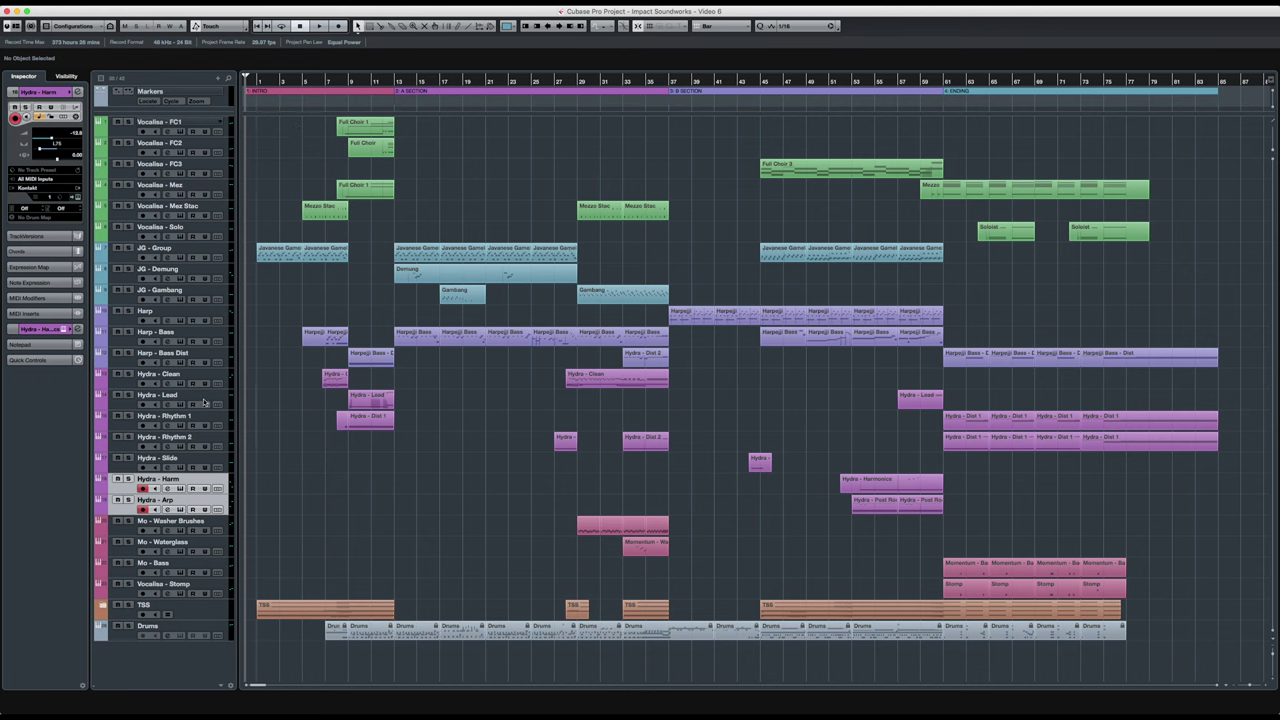
Solo the Mo - Bass track and play its first Momentum - Bass clip from about bar 62 in the ending.
left_click(127, 573)
left_click(128, 563)
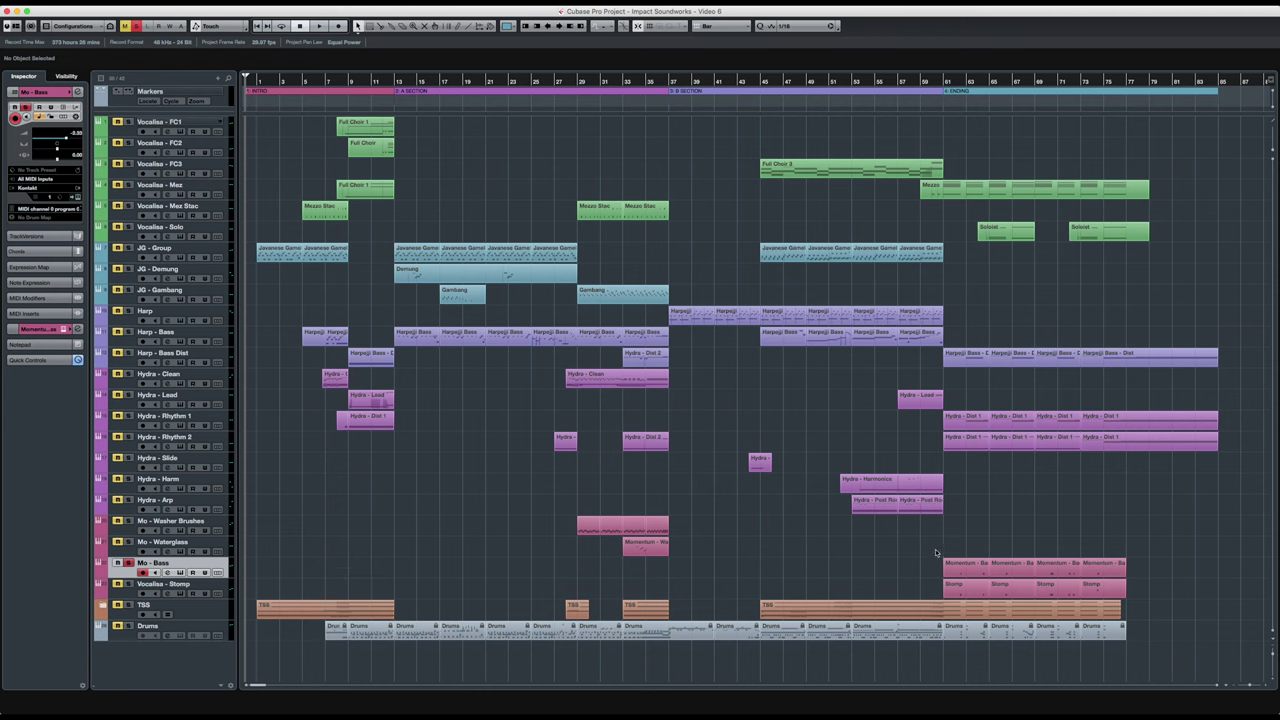
left_click(986, 573)
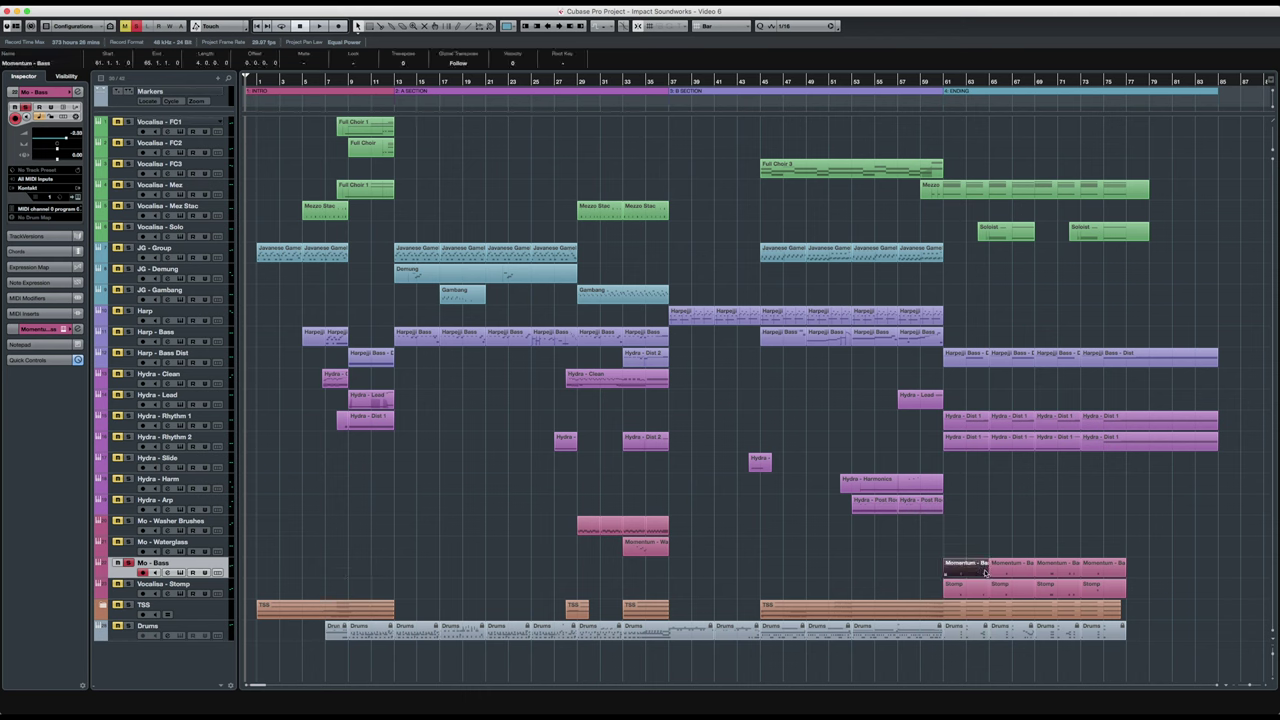
left_click(957, 85)
key("space")
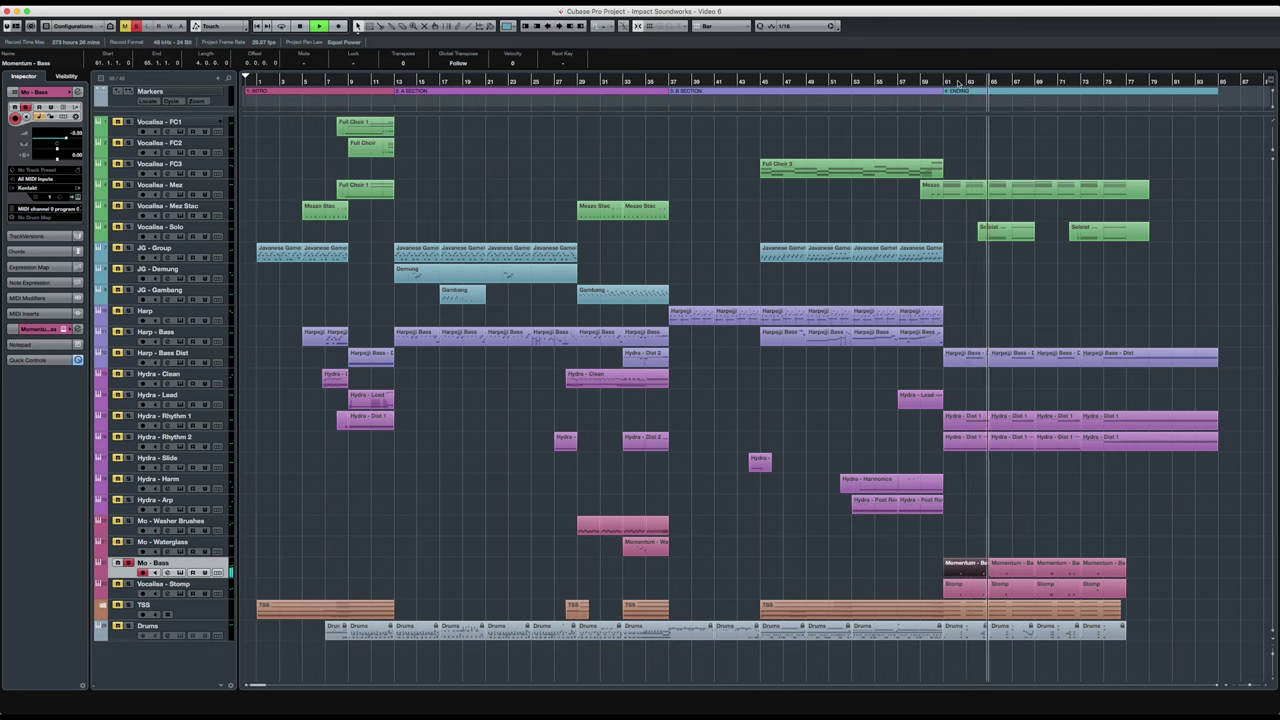
key("space")
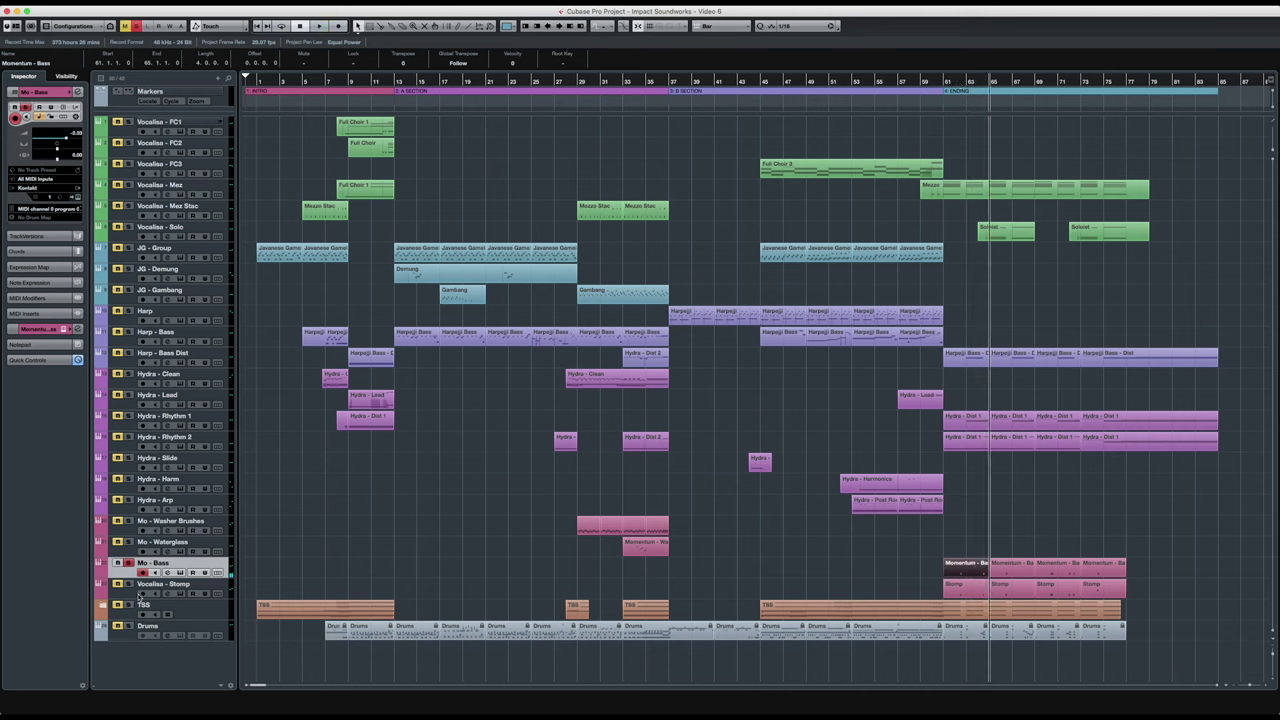
Add Vocalisa - Stomp to the solo, play the first bass and Stomp clips together from about bar 62, and clear the solo.
left_click(133, 586, "shift")
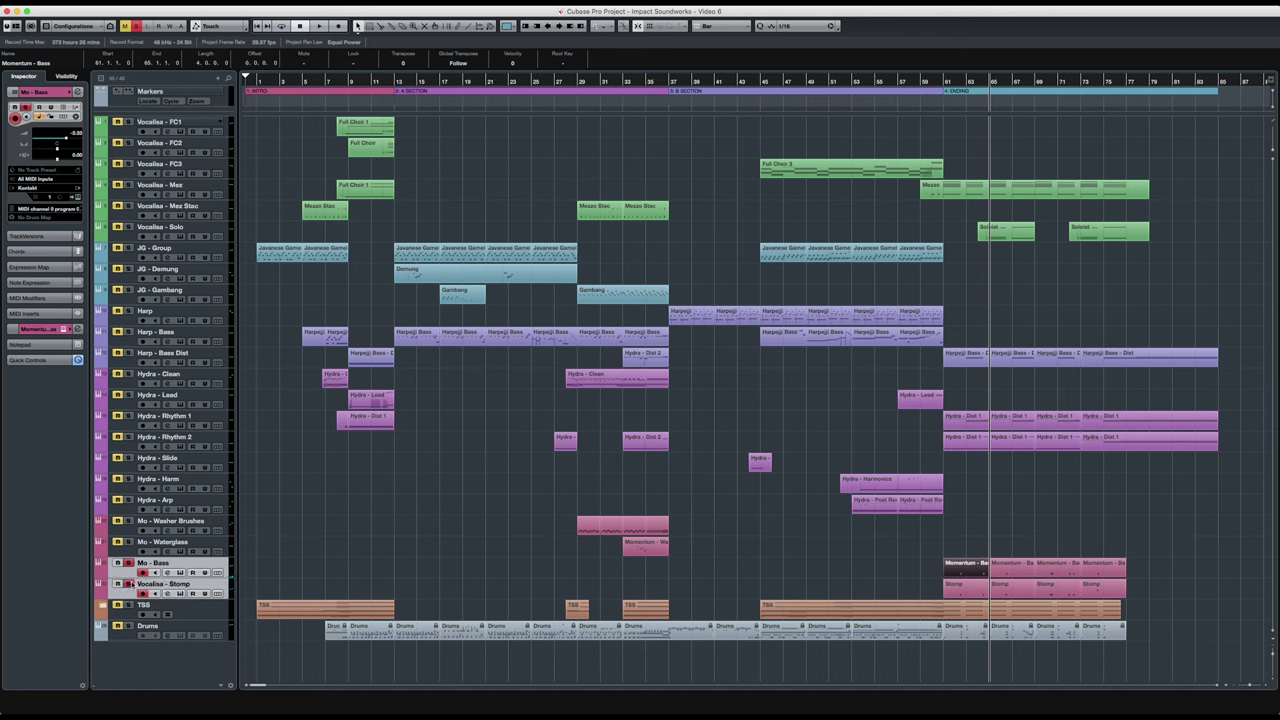
left_click_drag(924, 559, 964, 598)
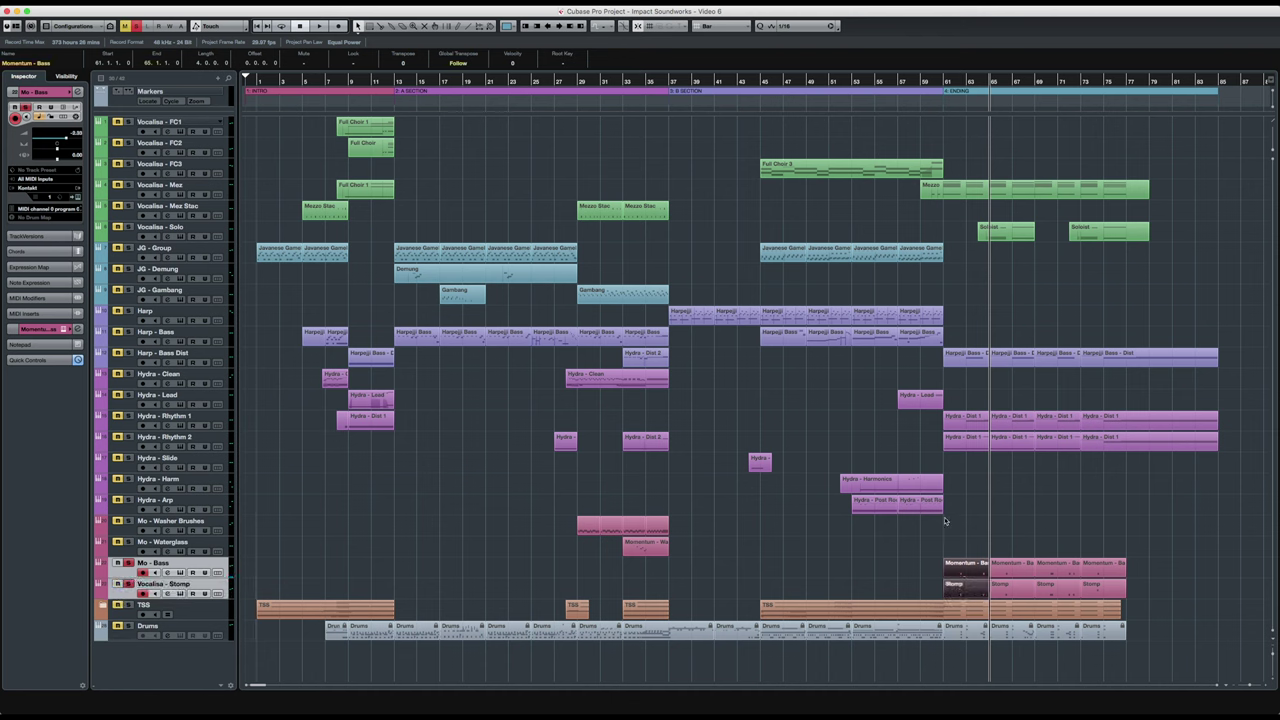
left_click(955, 84)
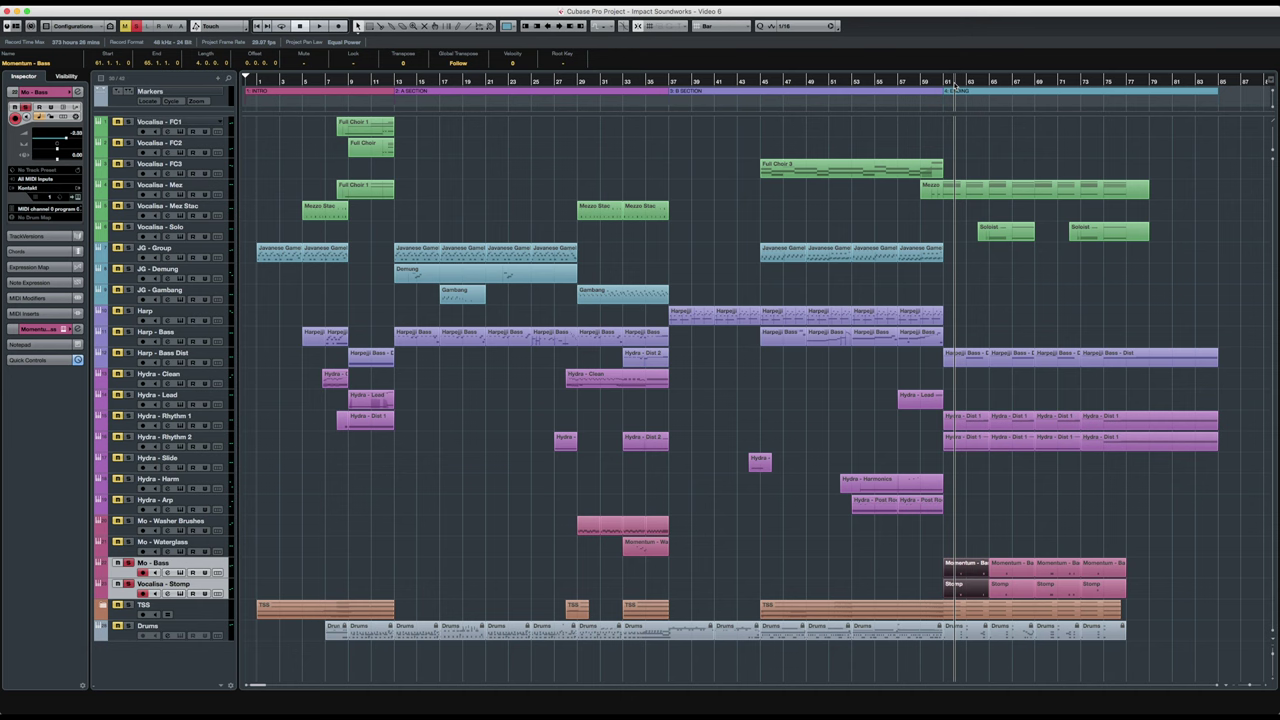
key("space")
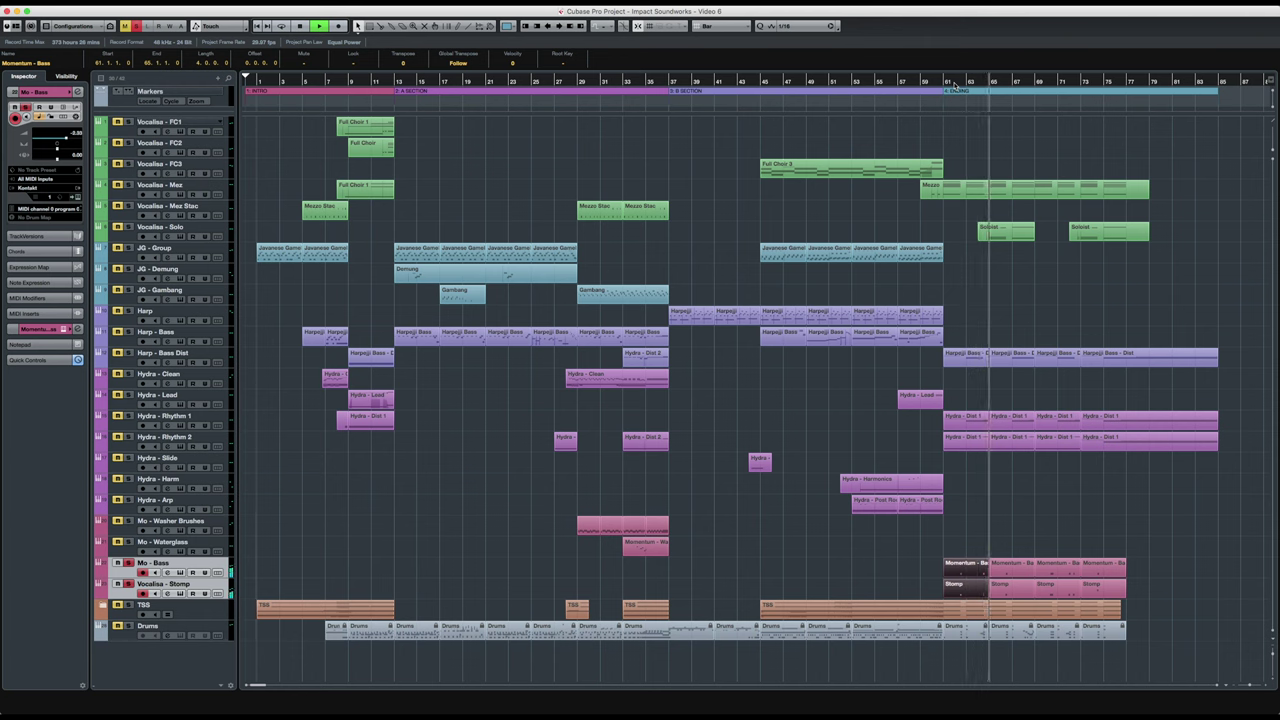
key("space")
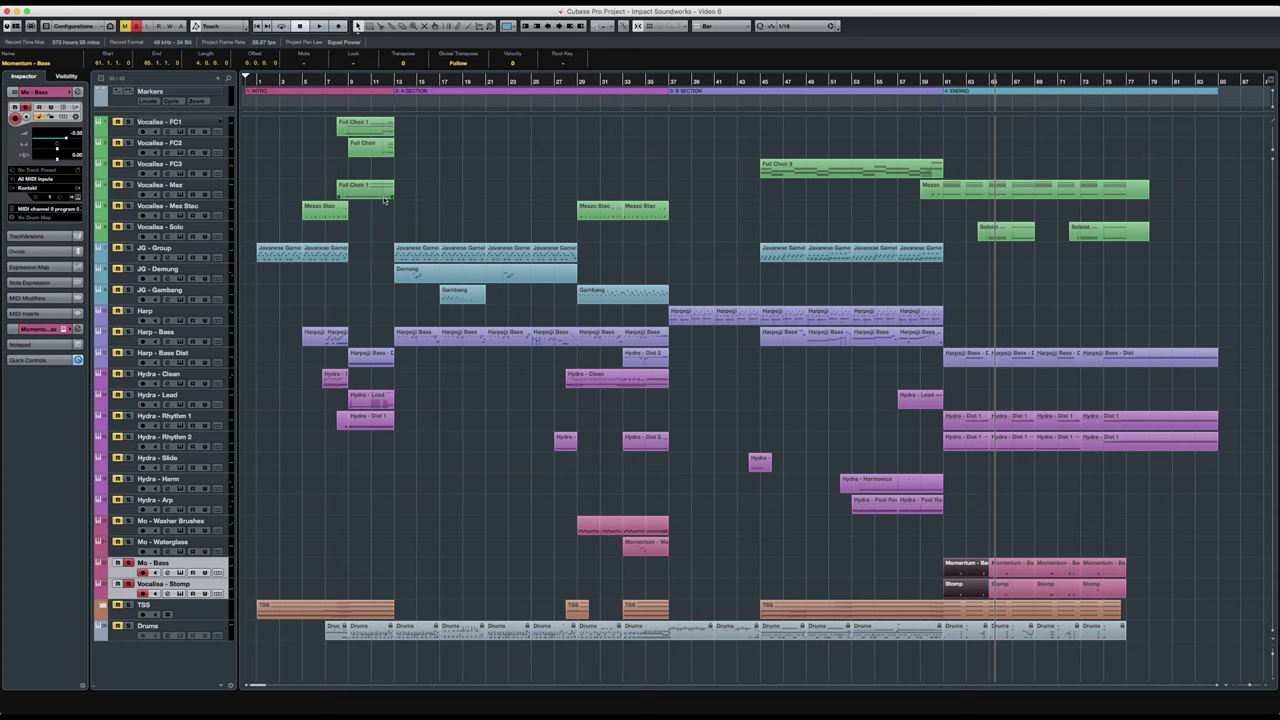
left_click(136, 25)
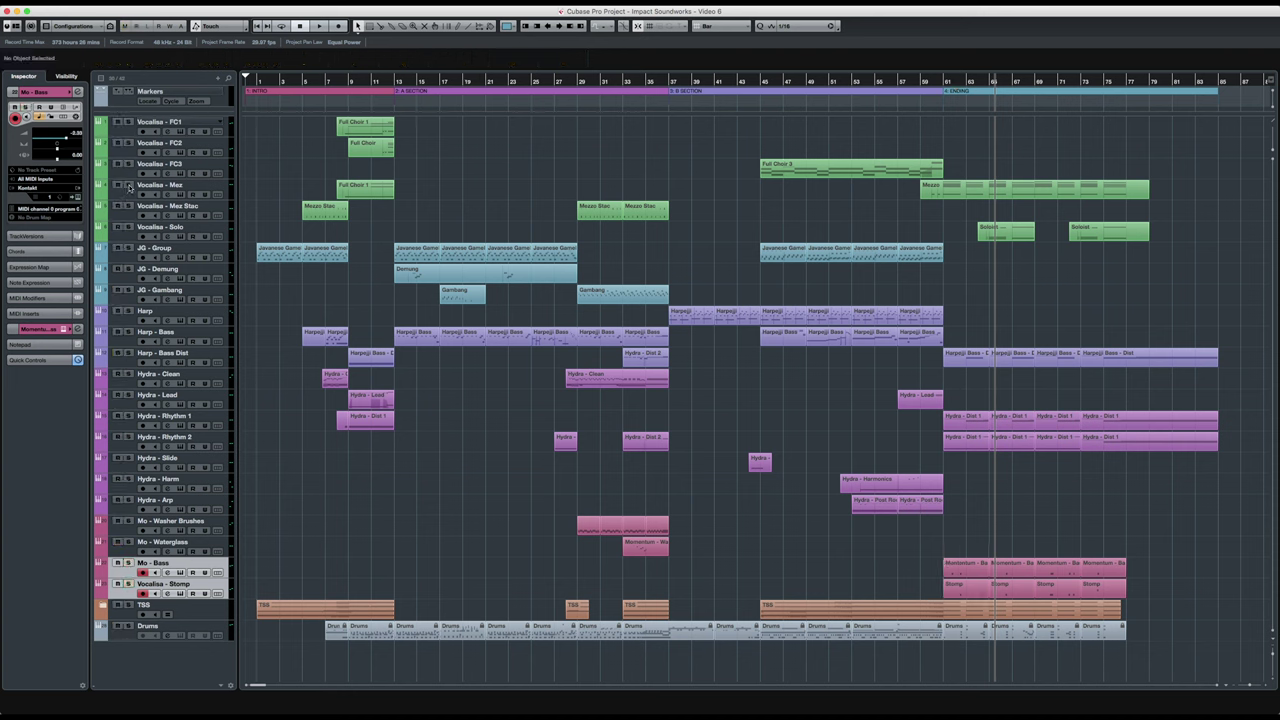
Solo the Vocalisa - Mez and Vocalisa - Solo tracks and select the Vocalisa tracks from Mez through Solo.
left_click(128, 185)
left_click(128, 227)
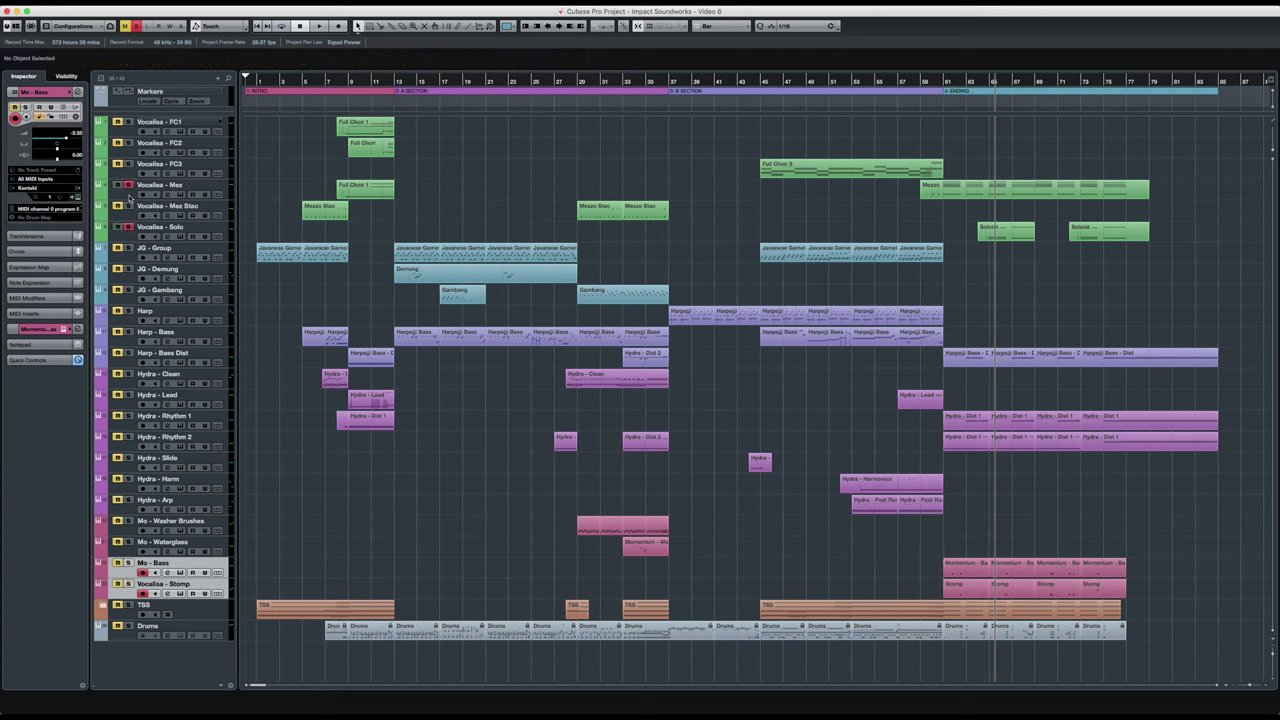
left_click(132, 195)
left_click(128, 237, "shift")
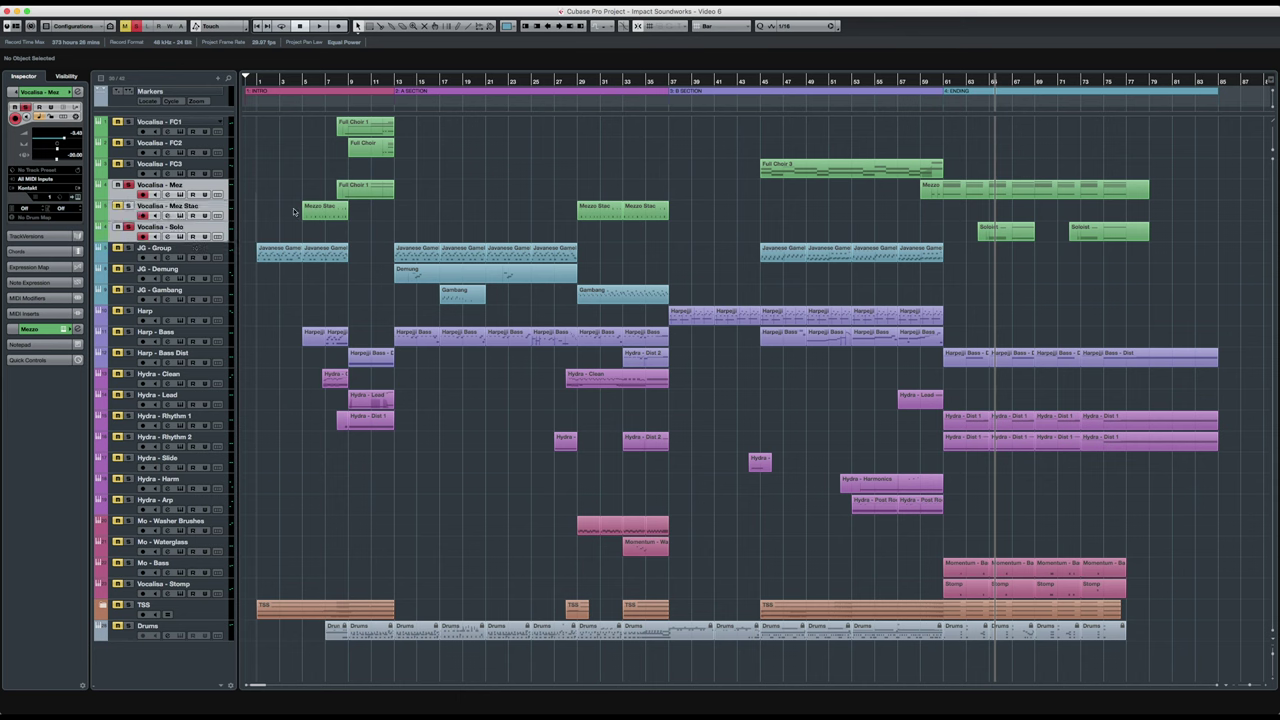
Select the long Mezzo clip and the first Soloist clip in the ending and play them from bar 59.
left_click(958, 188)
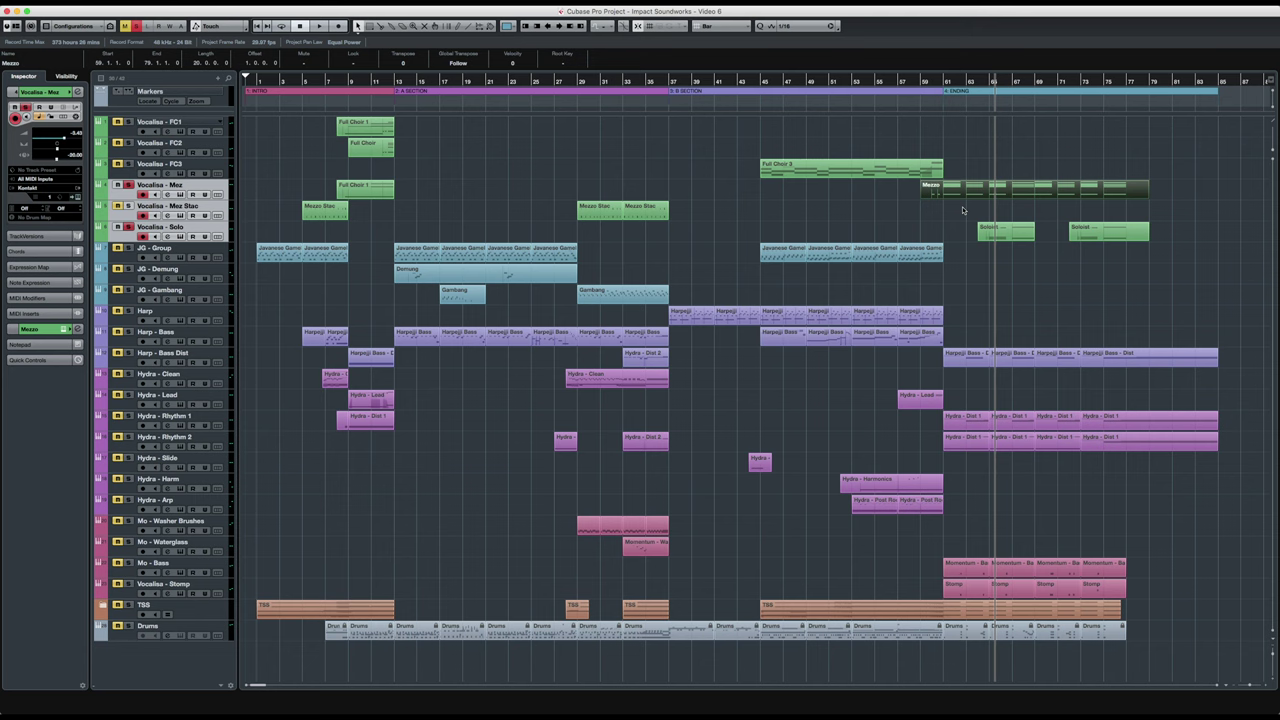
left_click(1008, 234, "shift")
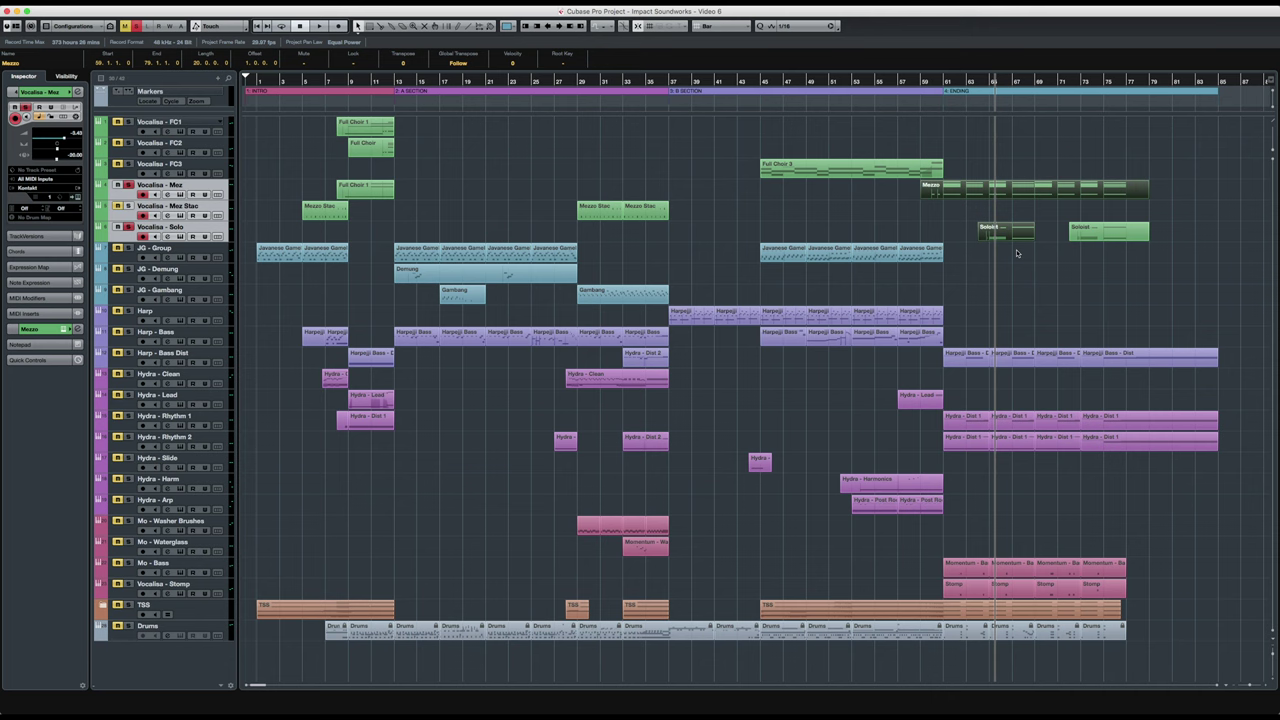
double_click(922, 82)
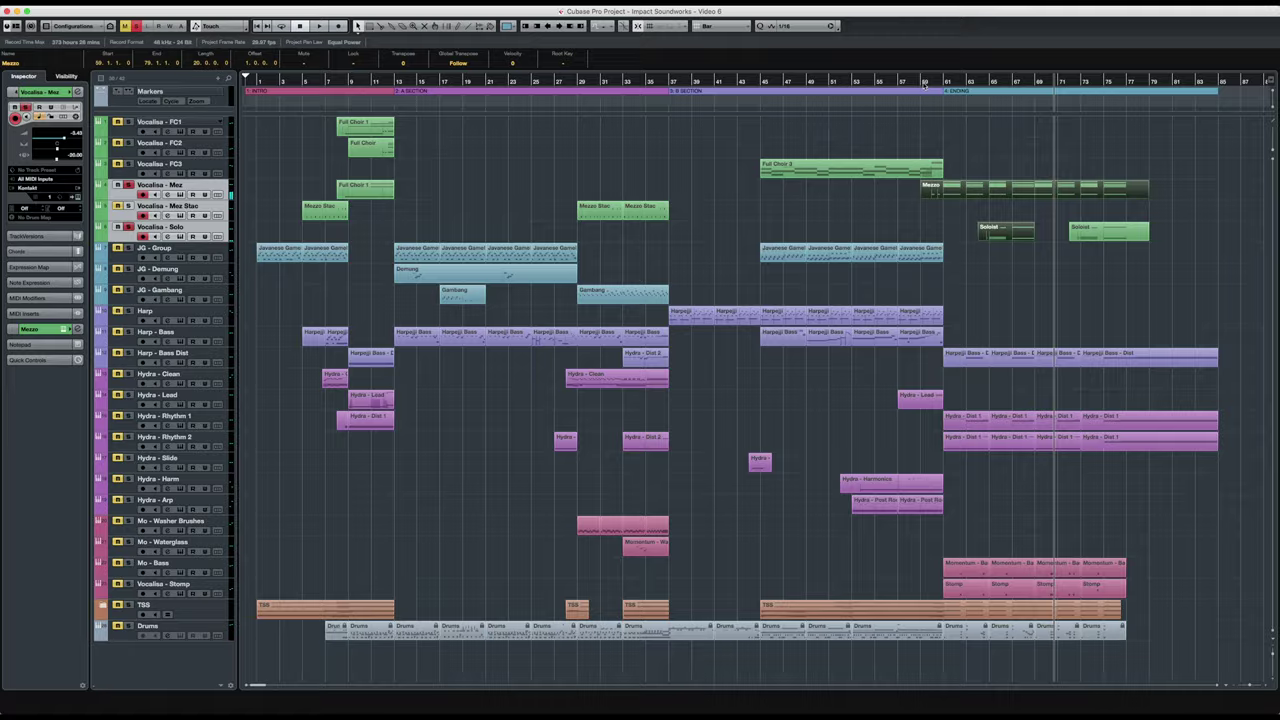
Open the MixConsole, view the LX480 Essentials settings on the Vocal Reverb channel, and close the plug-in window.
key("F3")
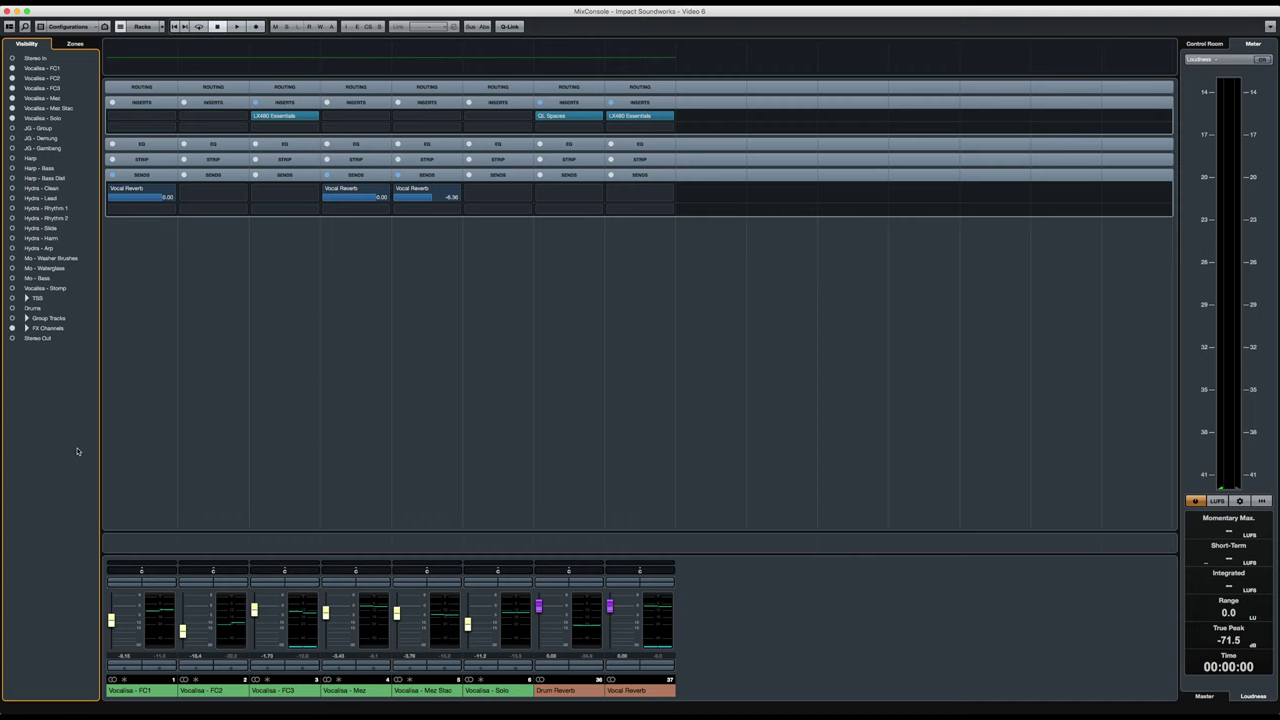
left_click(621, 117)
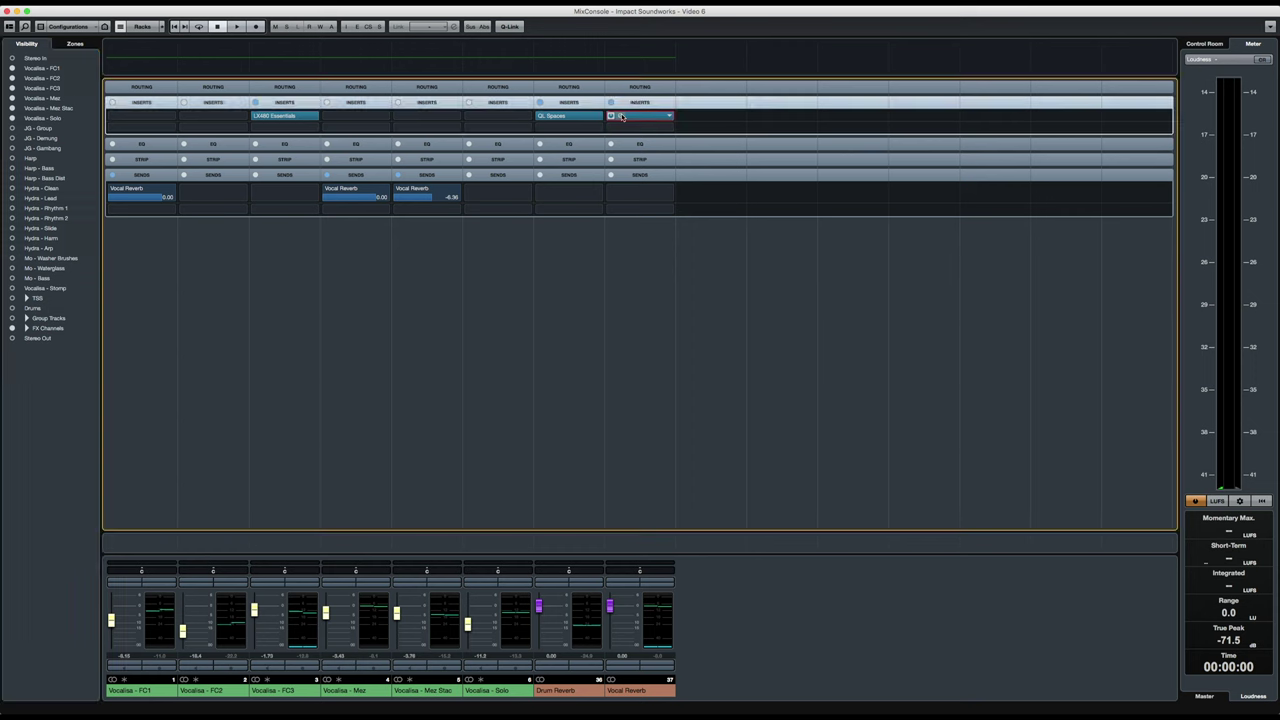
left_click(621, 117)
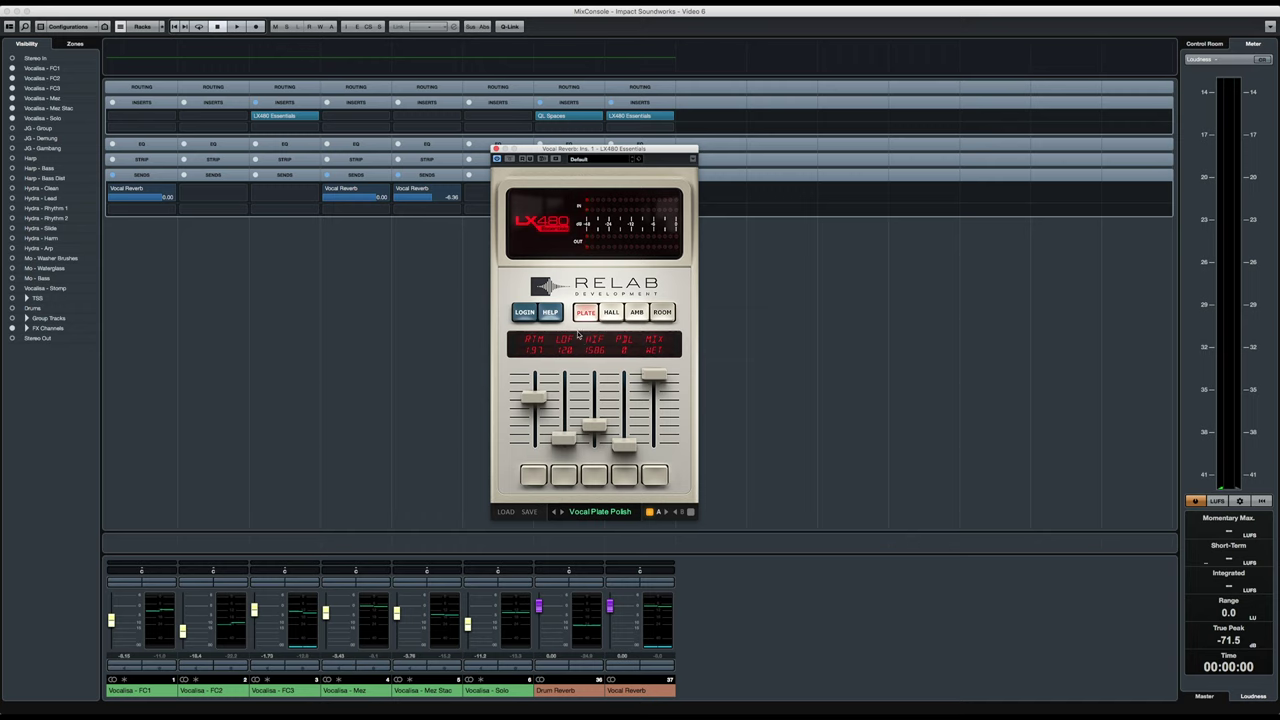
left_click(494, 148)
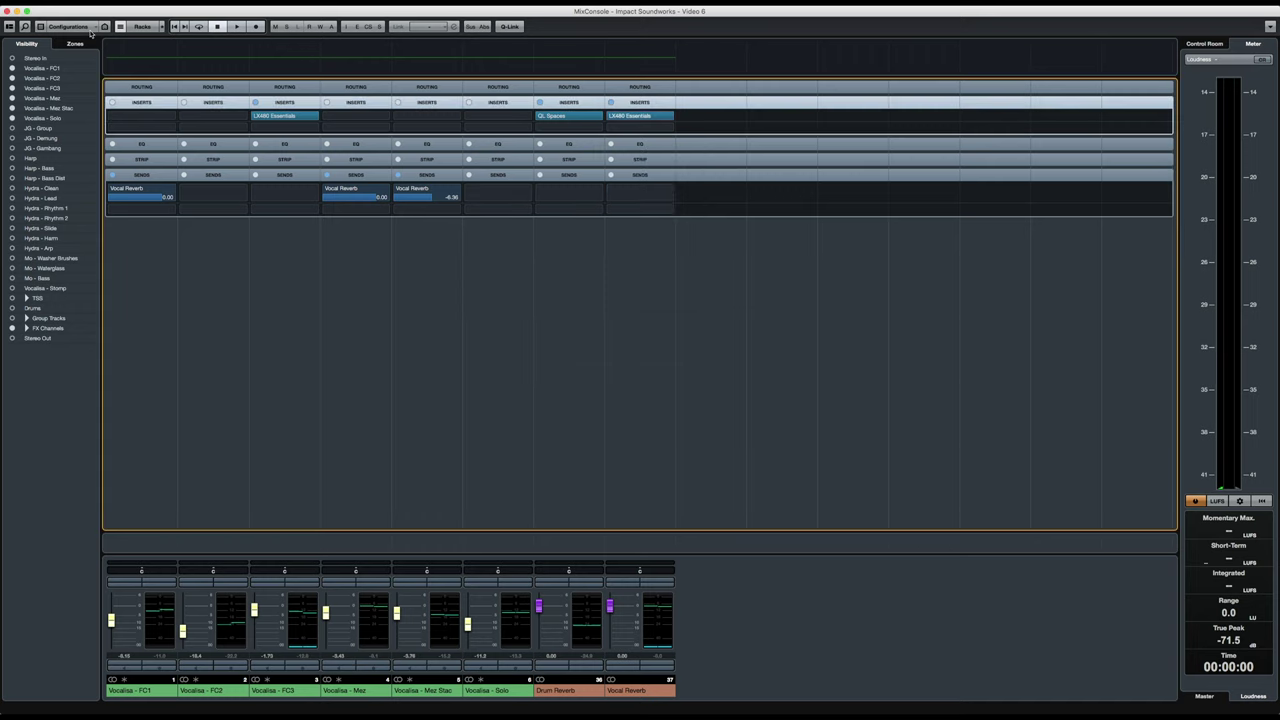
Show the three JG channels in the mixer instead of the Vocalisa ones and open the QL Spaces insert on JG - Group.
left_click(12, 118)
left_click_drag(12, 118, 12, 148)
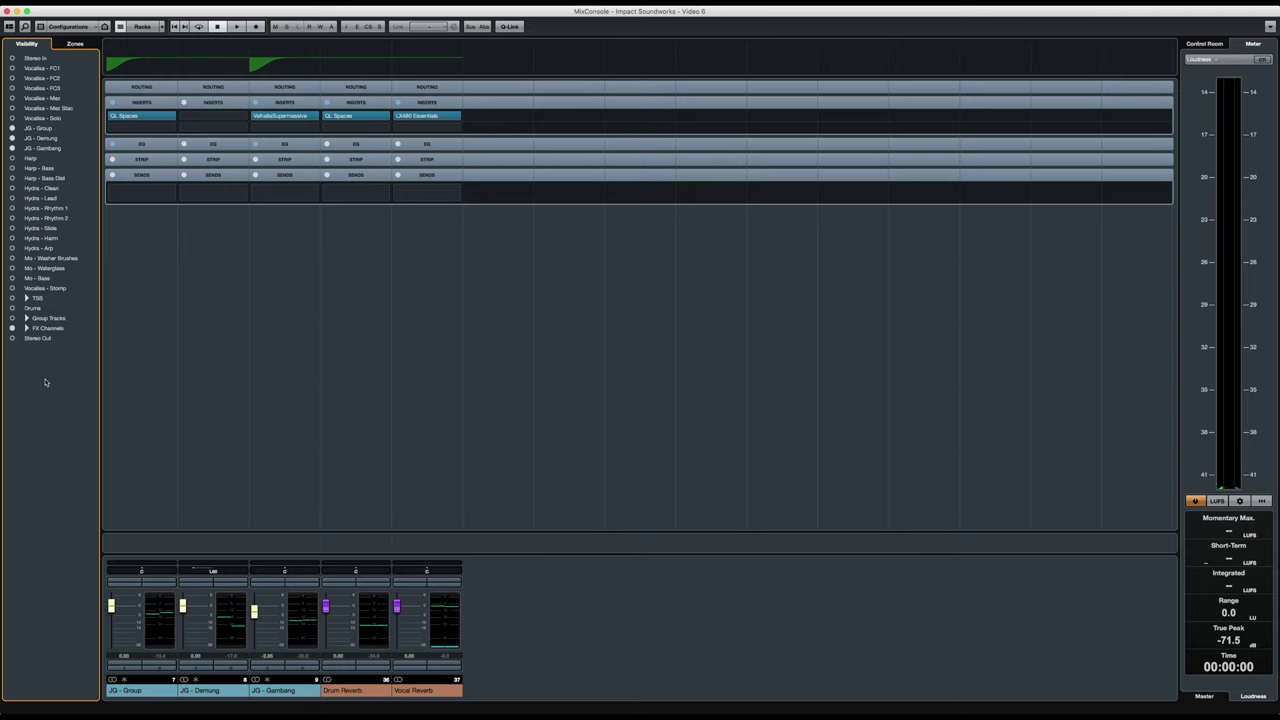
left_click(120, 117)
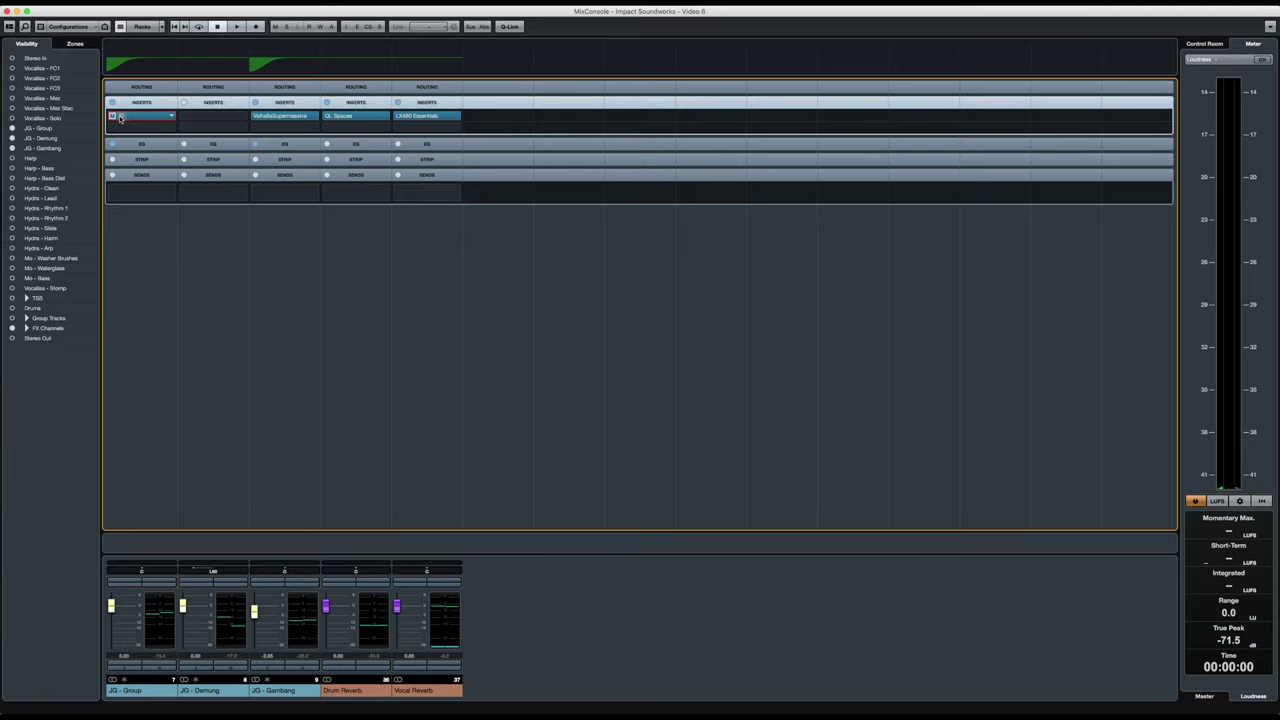
double_click(120, 117)
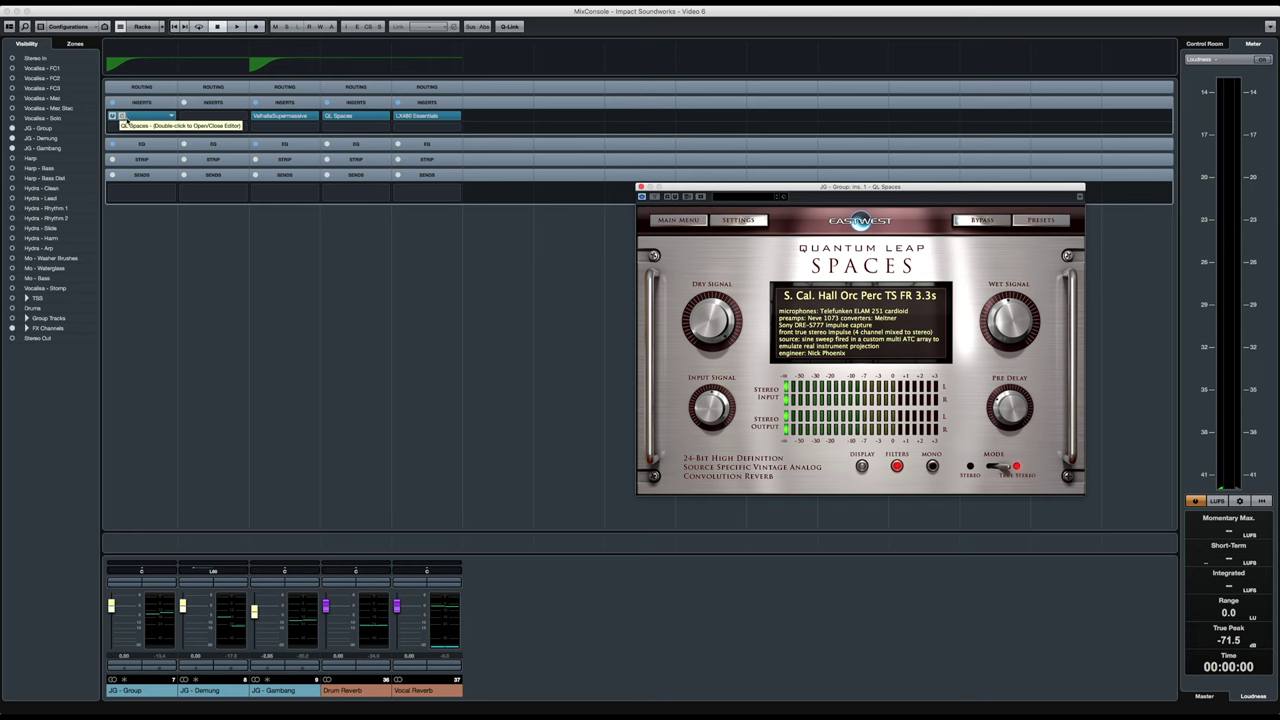
View the ValhallaSupermassive settings on JG - Gambang, and close both its window and the QL Spaces window.
left_click(266, 119)
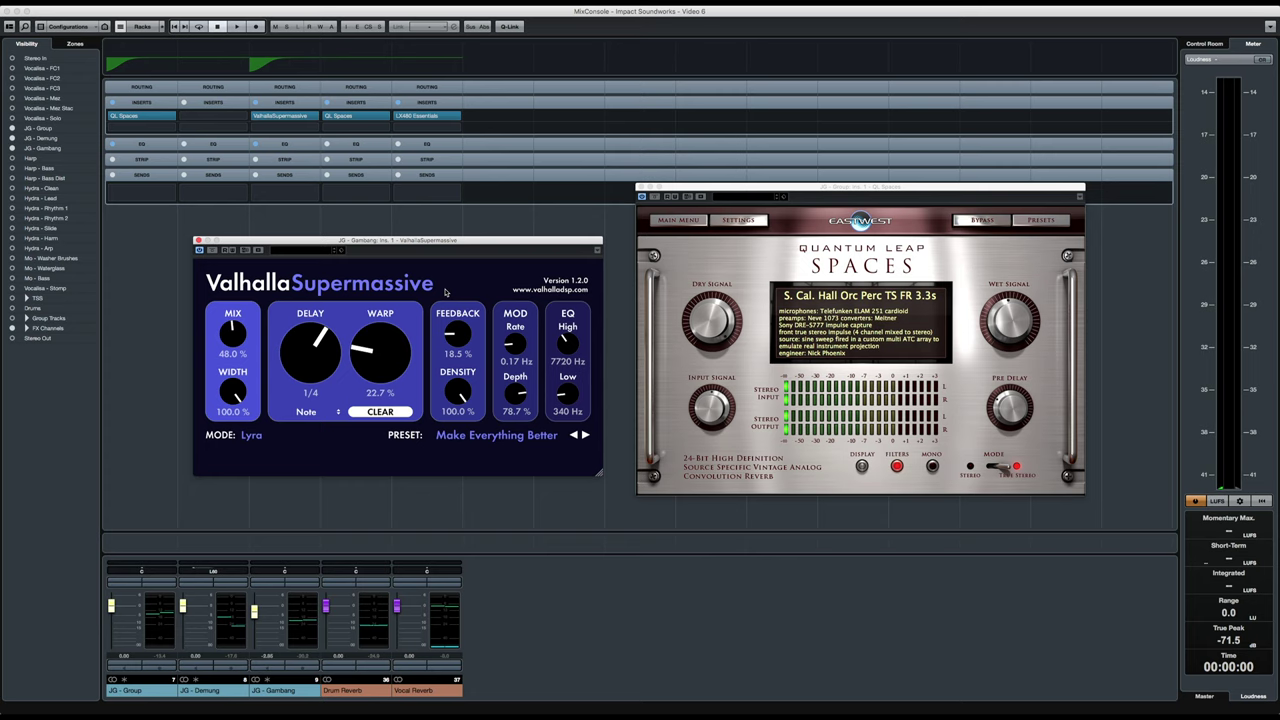
left_click(641, 187)
left_click(198, 240)
Show the three Harp channels in place of the JG ones, view Harp's Archetype Nolly, MicroShift and Omega A inserts together, and close them.
left_click_drag(12, 128, 12, 178)
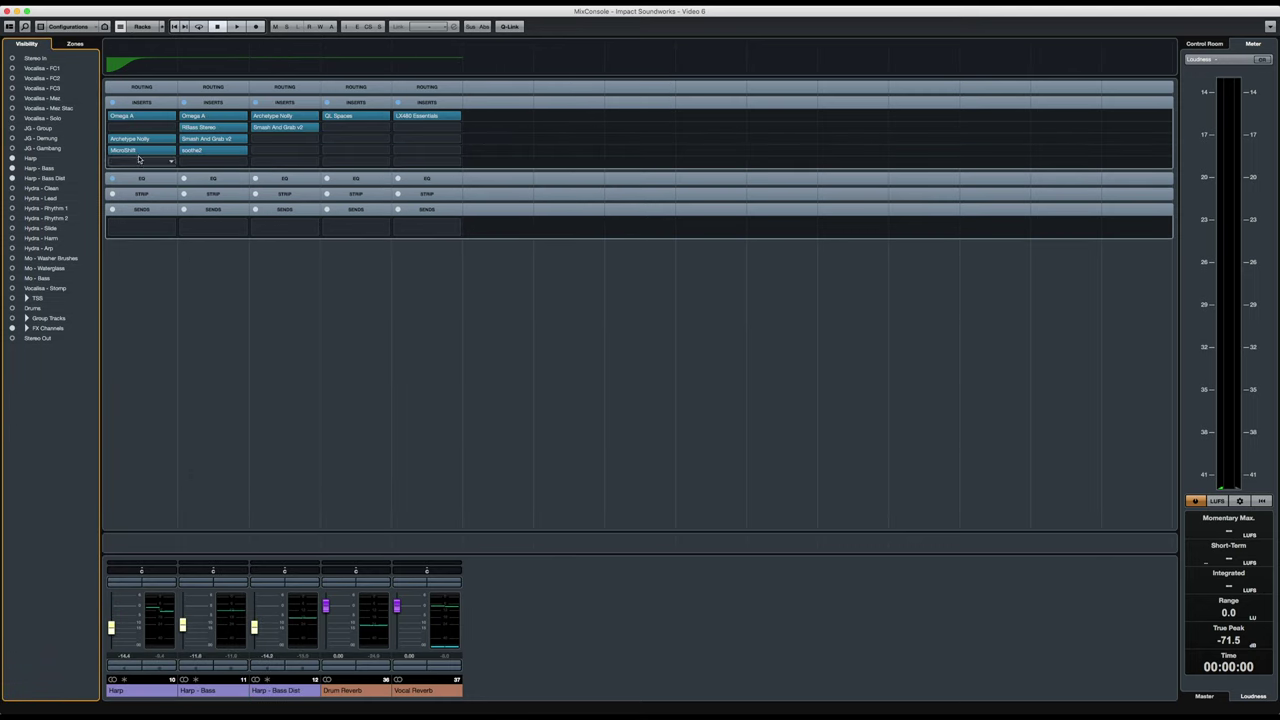
left_click(123, 142)
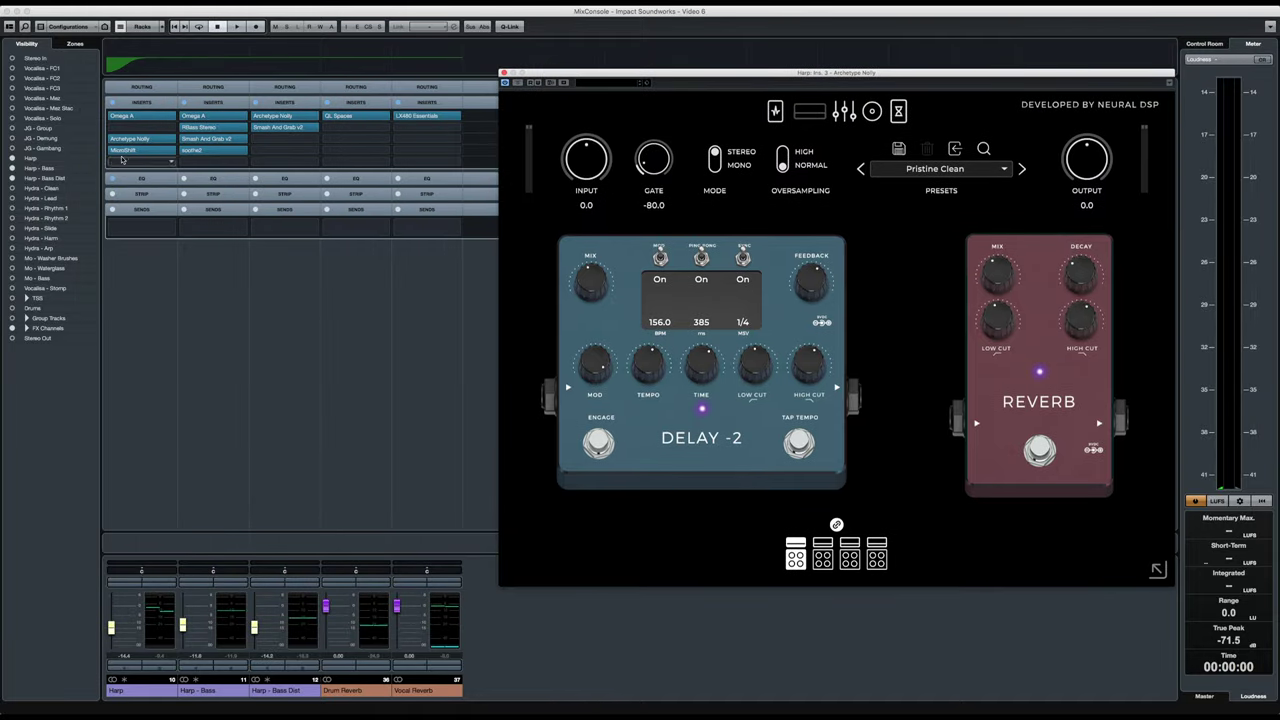
left_click(123, 150)
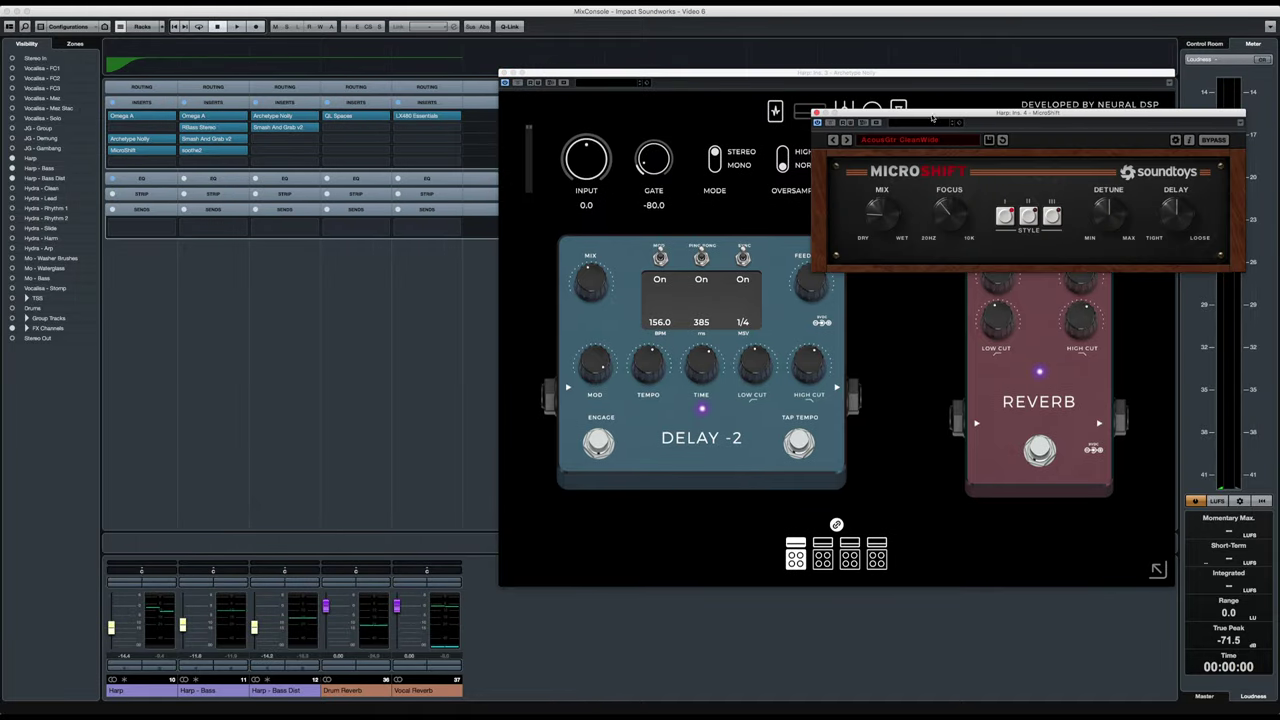
left_click_drag(925, 116, 193, 363)
left_click(131, 116)
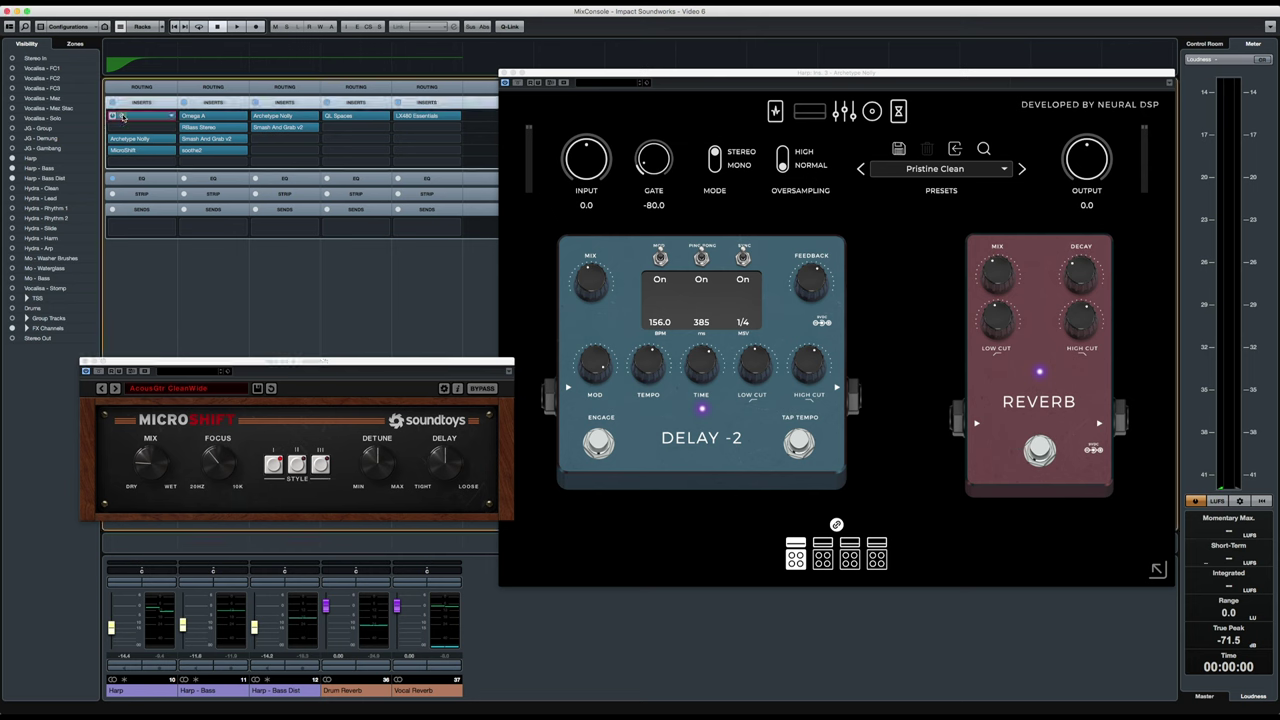
left_click_drag(981, 292, 257, 177)
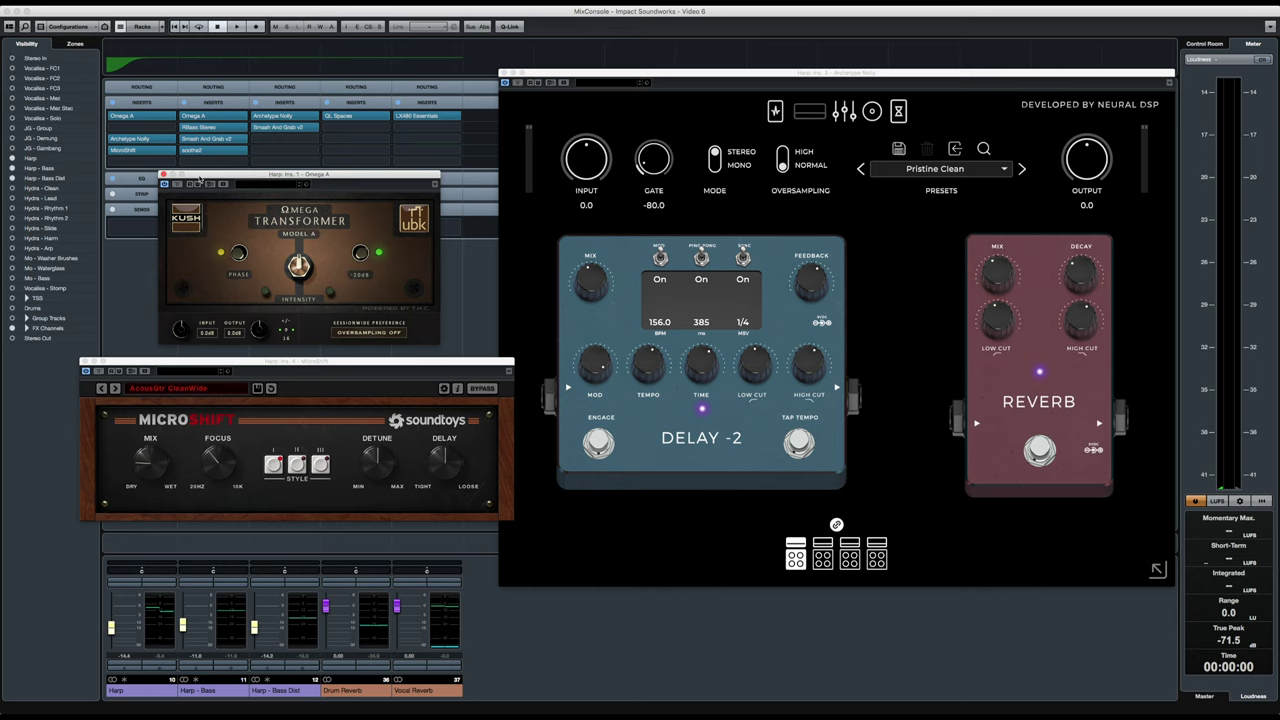
left_click(163, 175)
key("super+w")
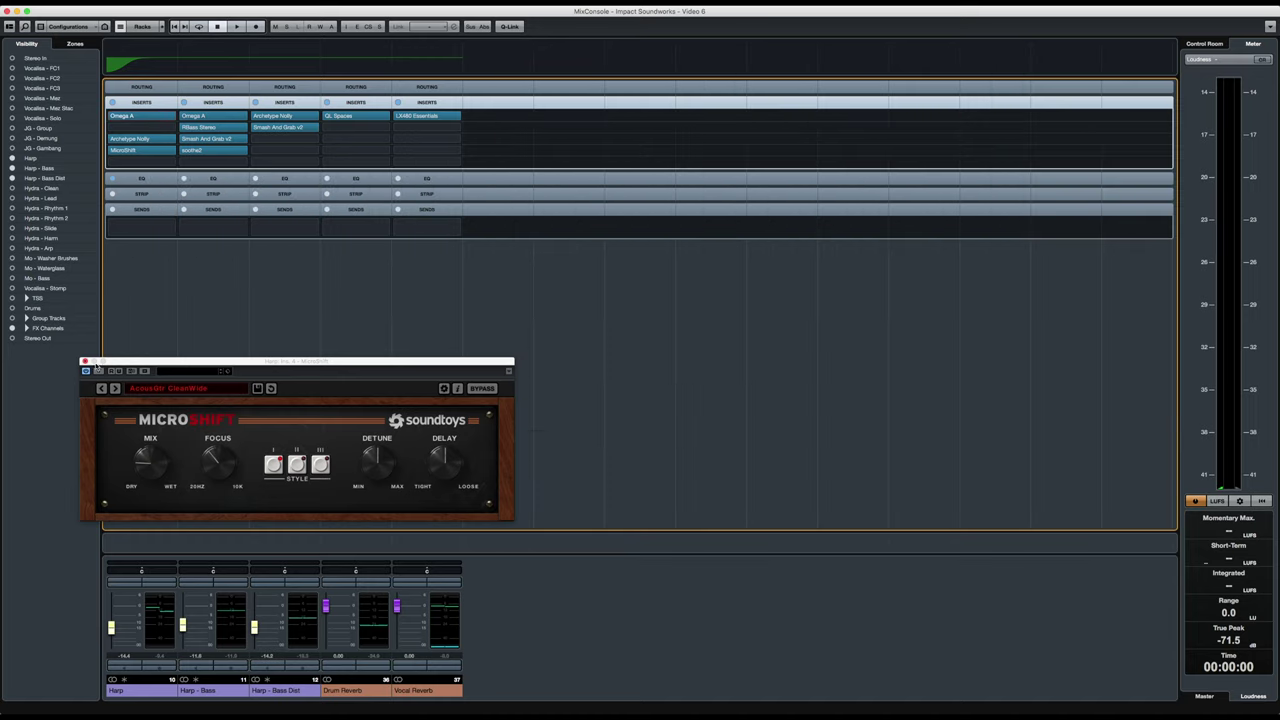
key("super+w")
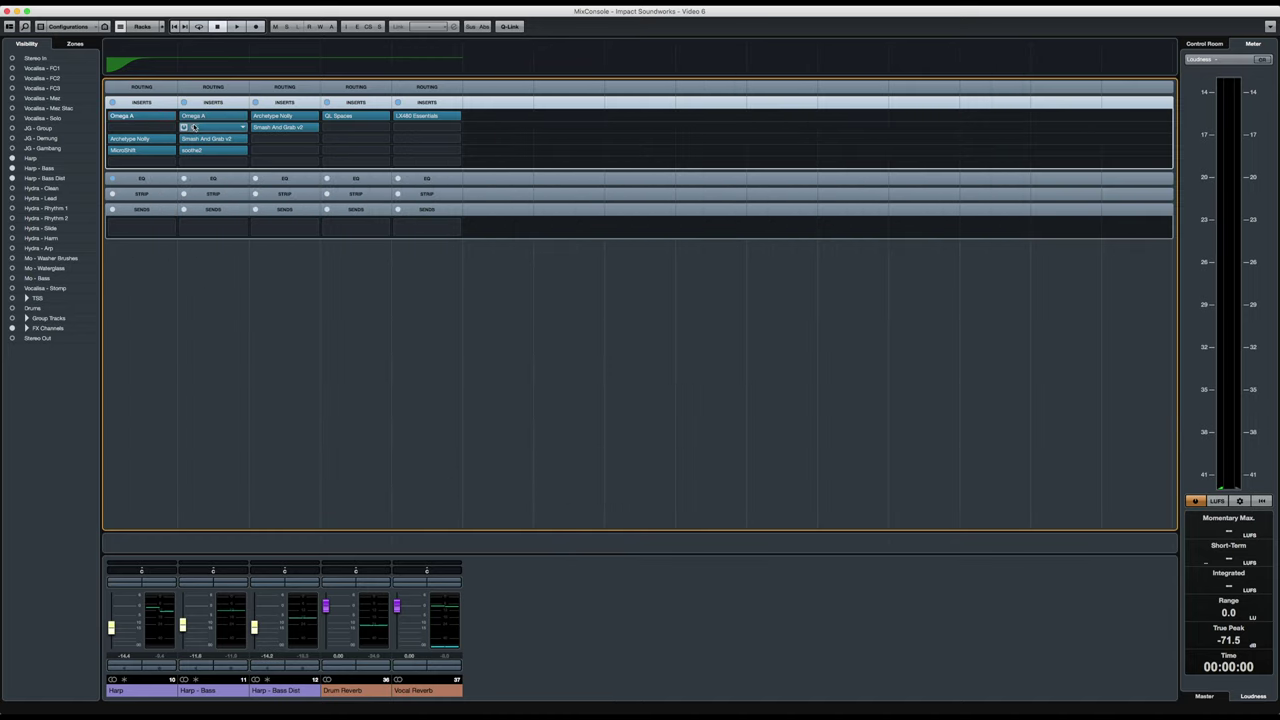
Open the RBass Stereo, Smash And Grab v2 and soothe2 inserts on the Harp - Bass channel to examine their settings.
left_click(192, 129)
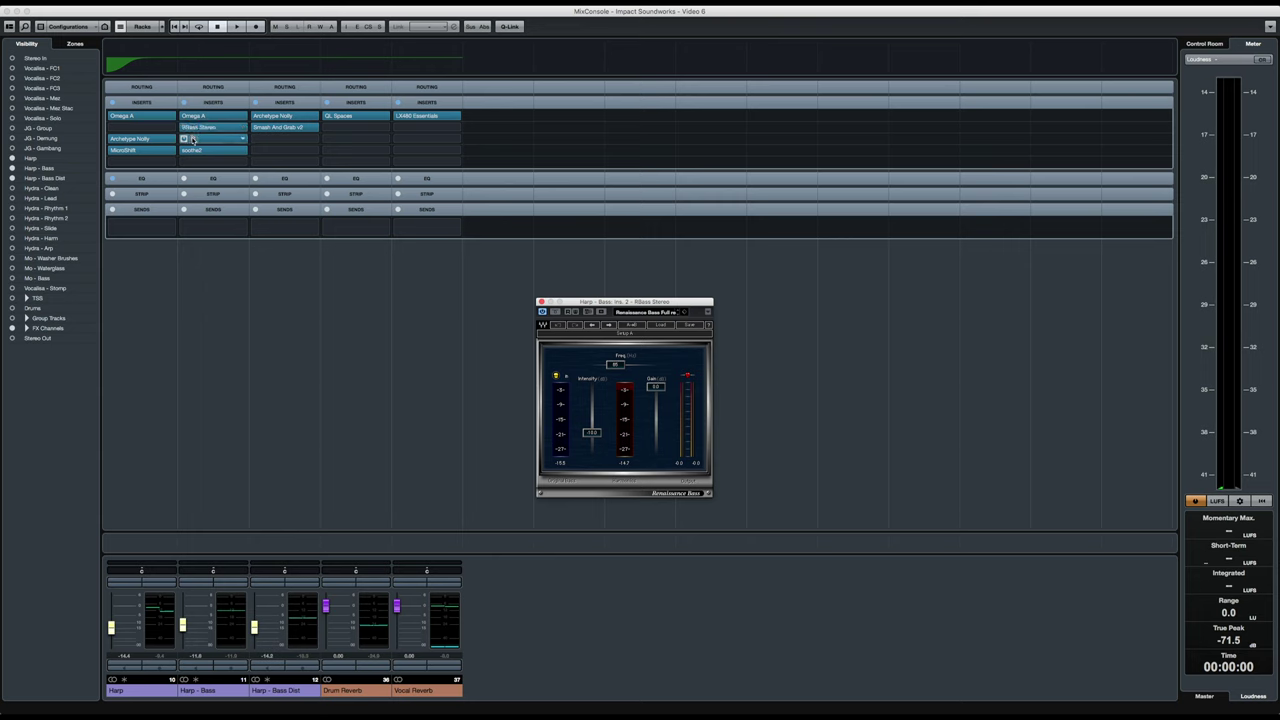
left_click(192, 140)
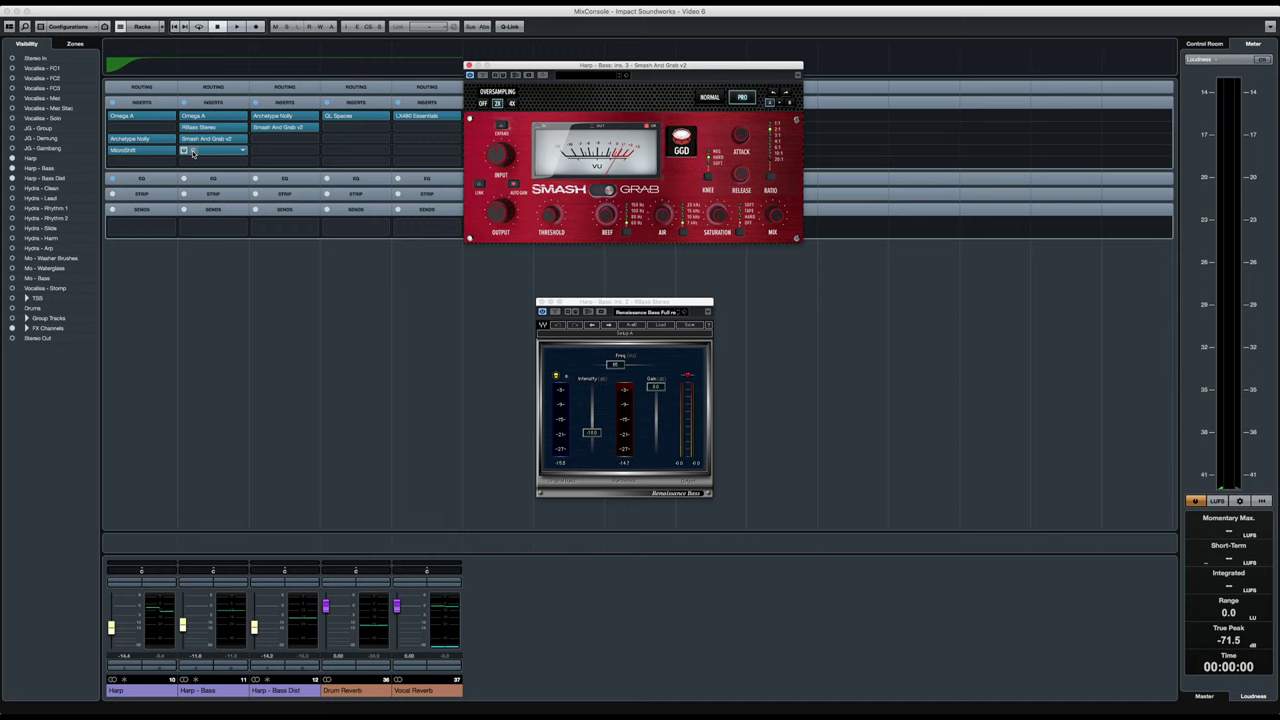
left_click(194, 151)
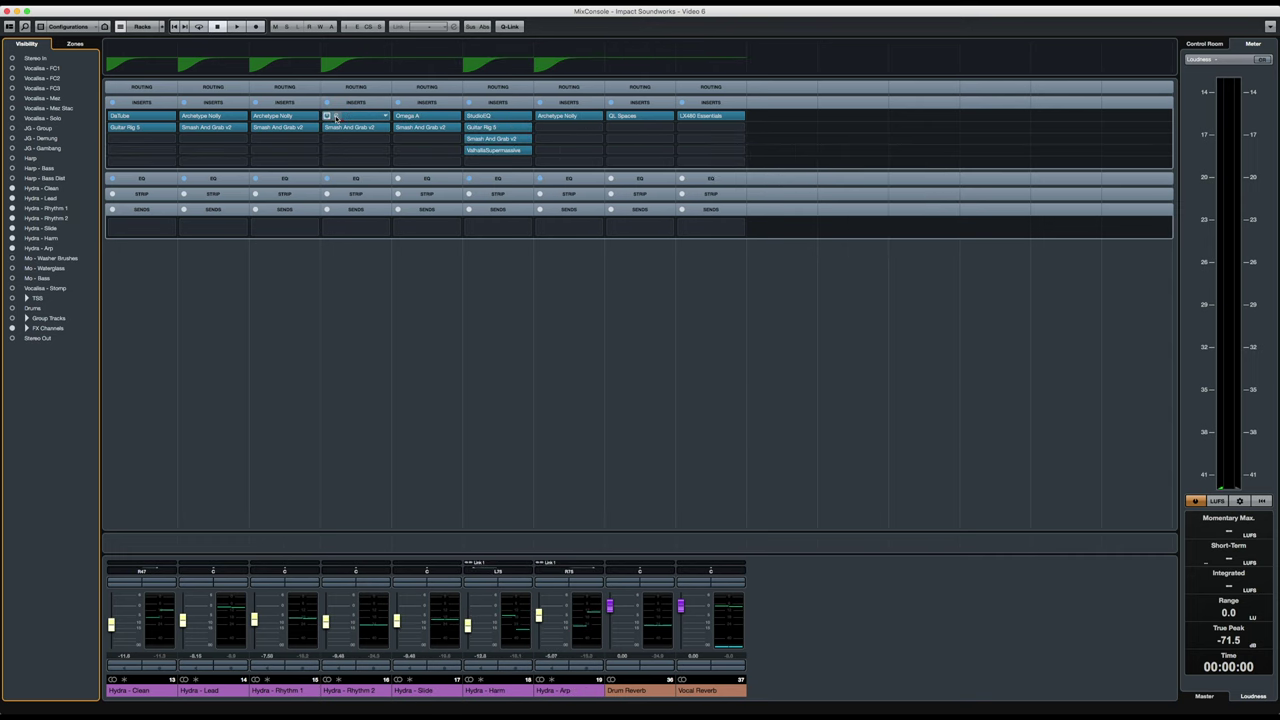
Examine the amp, EQ, cabinet and delay/reverb sections of Archetype Nolly on Hydra - Rhythm 2, and close the plug-in window.
left_click(336, 117)
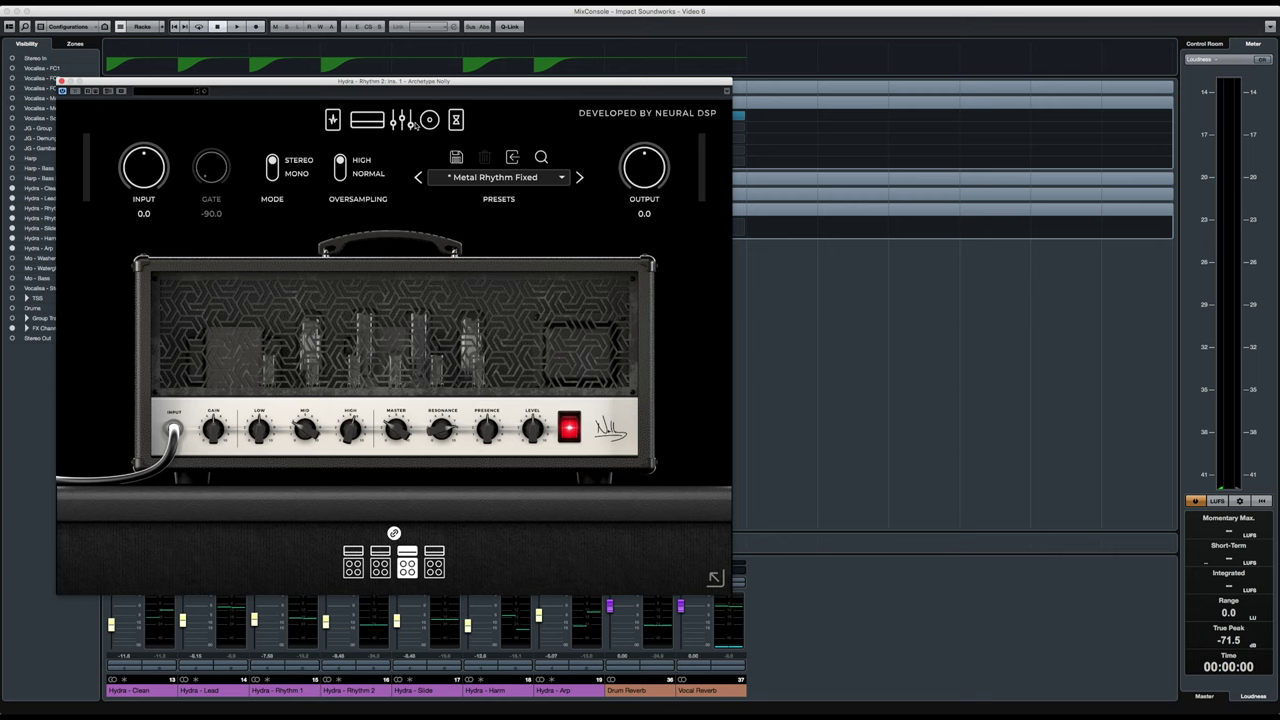
left_click(407, 123)
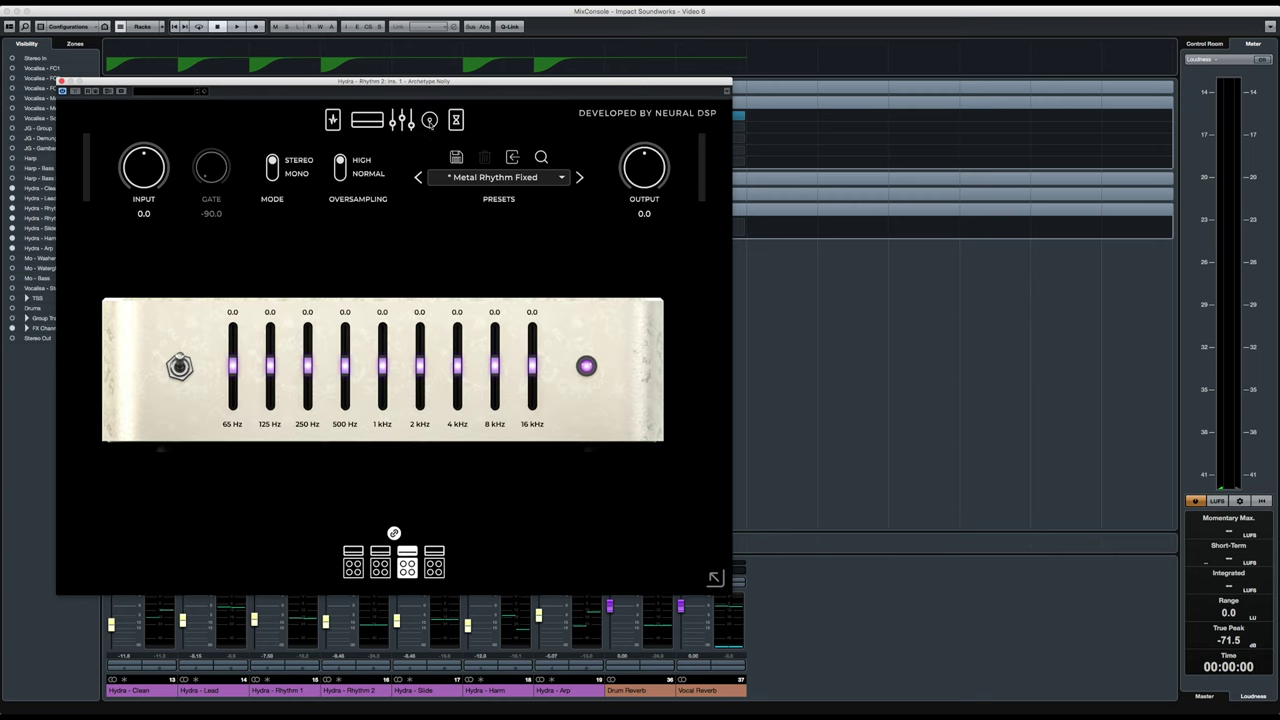
left_click(456, 120)
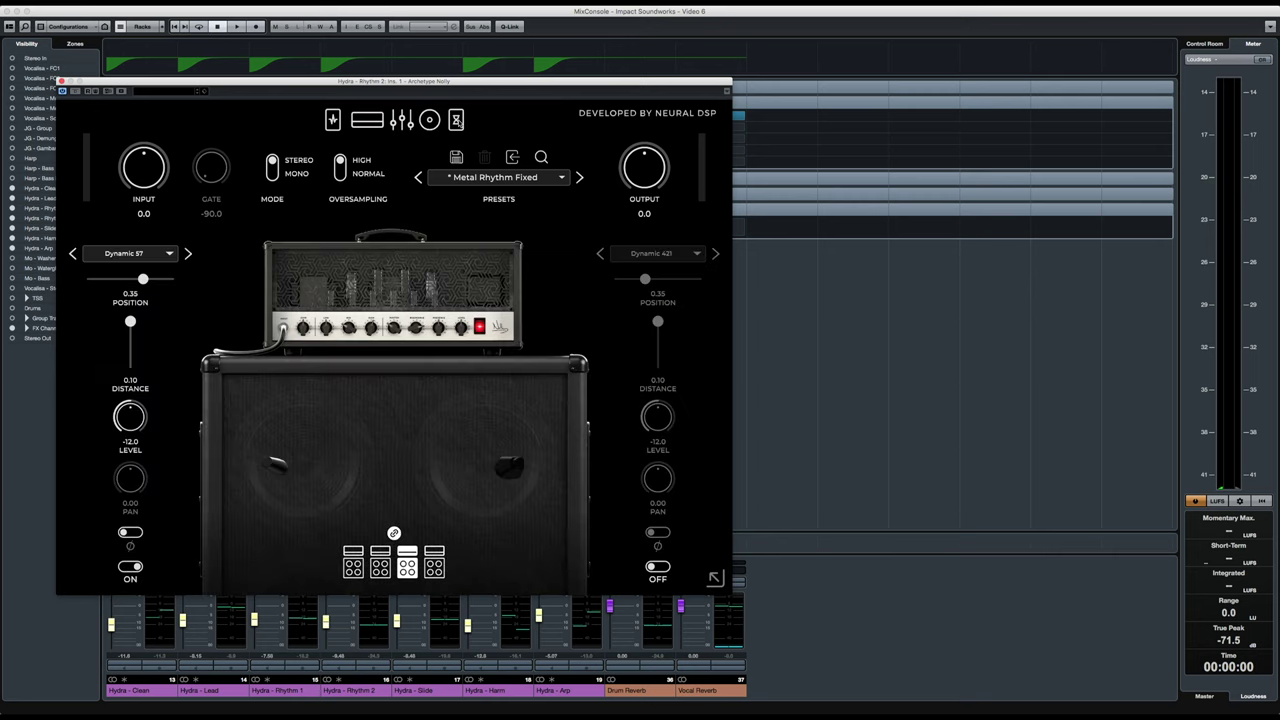
left_click(456, 120)
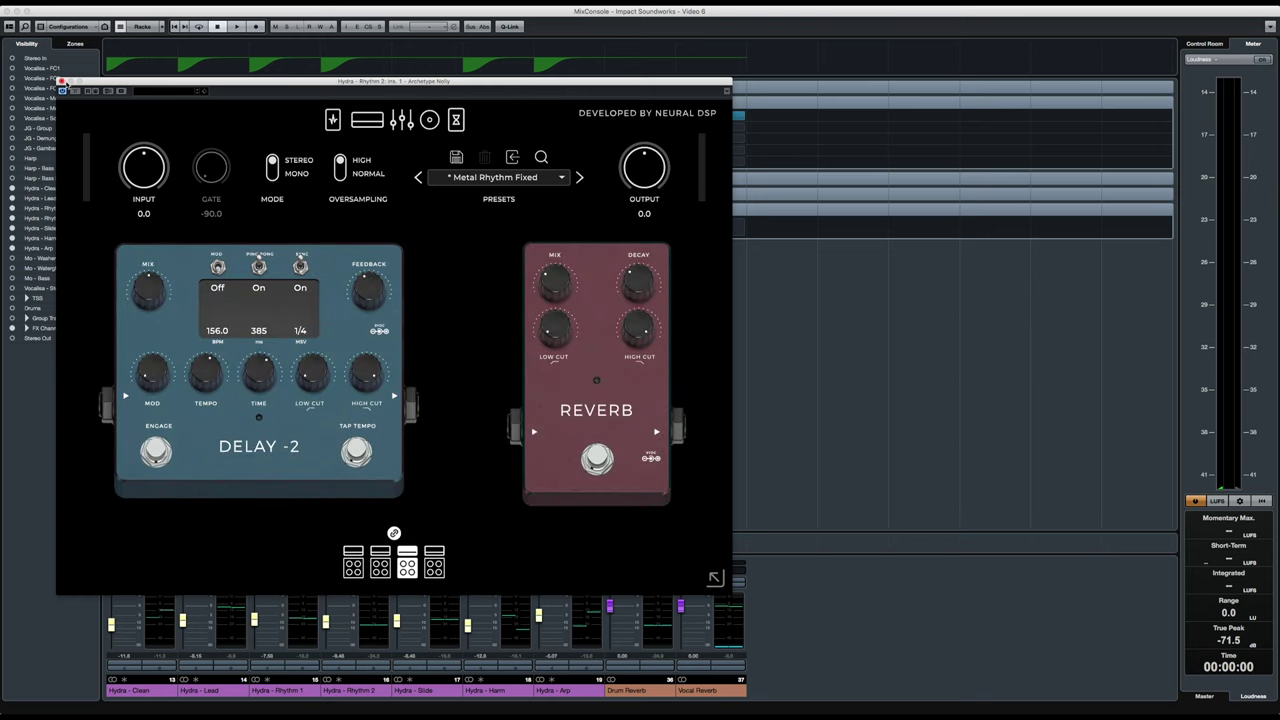
left_click(61, 81)
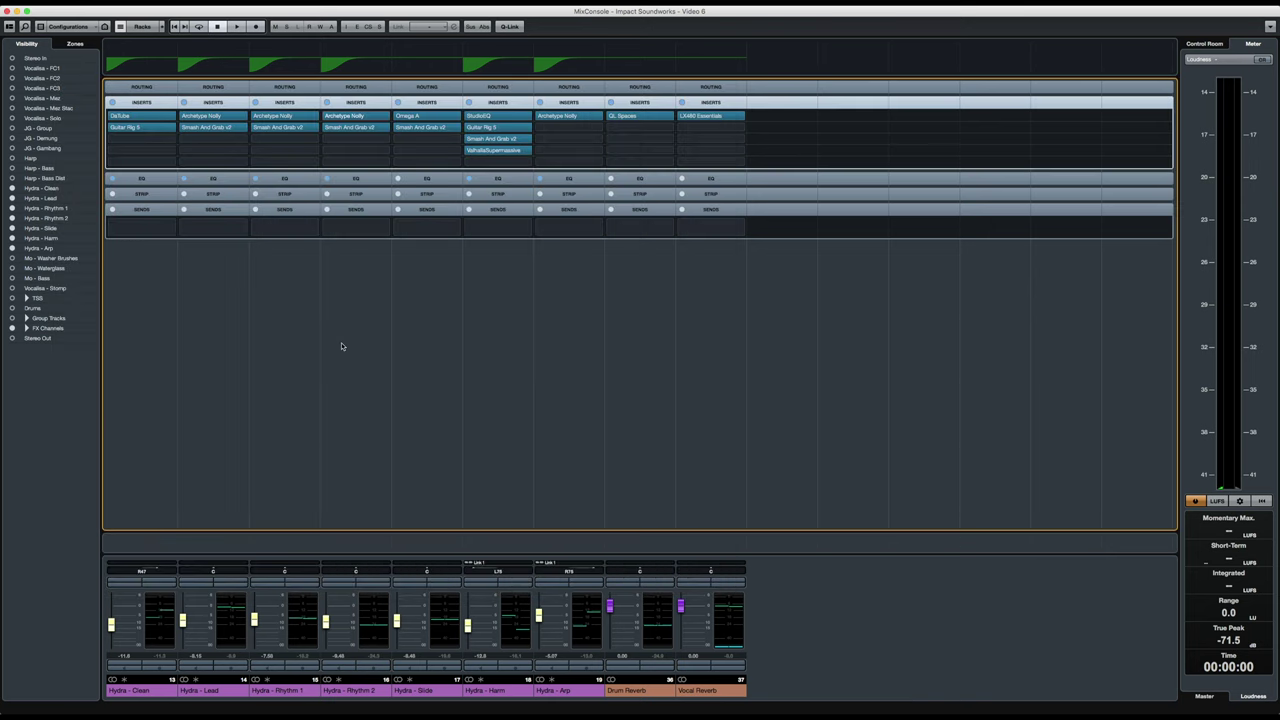
Hide all the Hydra channels in the mixer and show the three Mo channels and Vocalisa - Stomp instead.
left_click(12, 188)
left_click(12, 198)
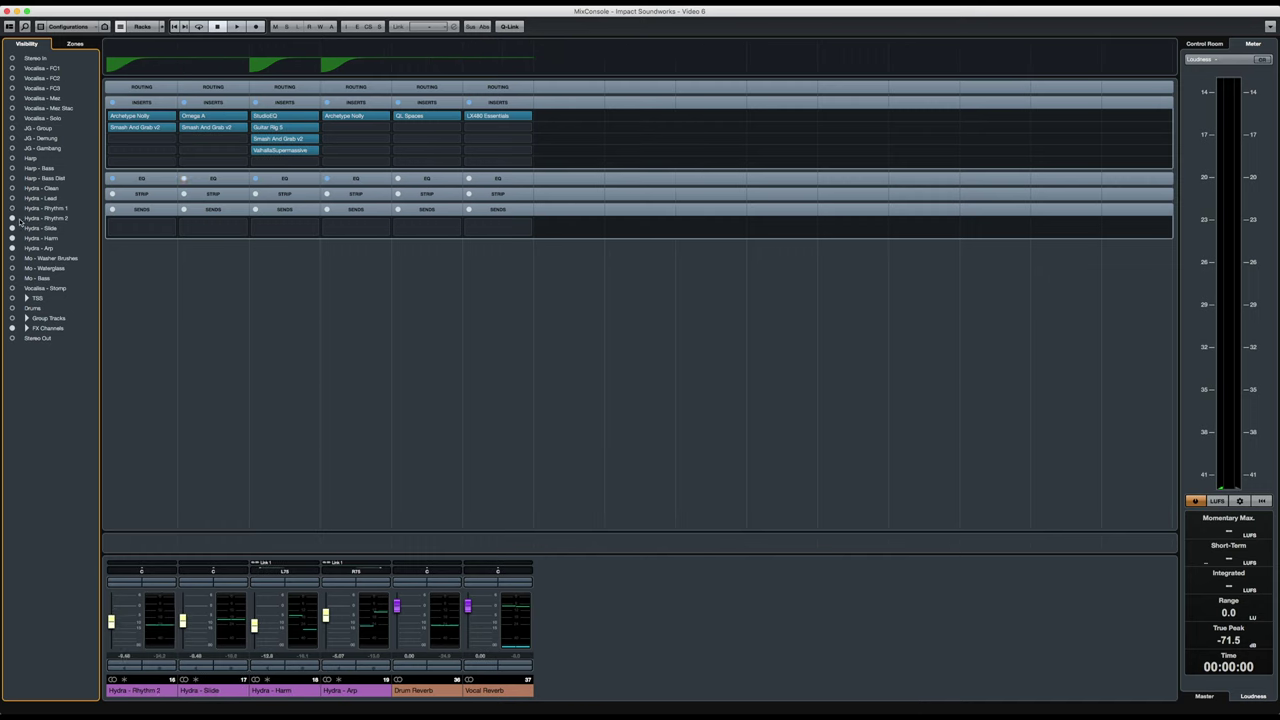
left_click(12, 208)
left_click(12, 218)
left_click(12, 228)
left_click(12, 238)
left_click(12, 248)
left_click(12, 258)
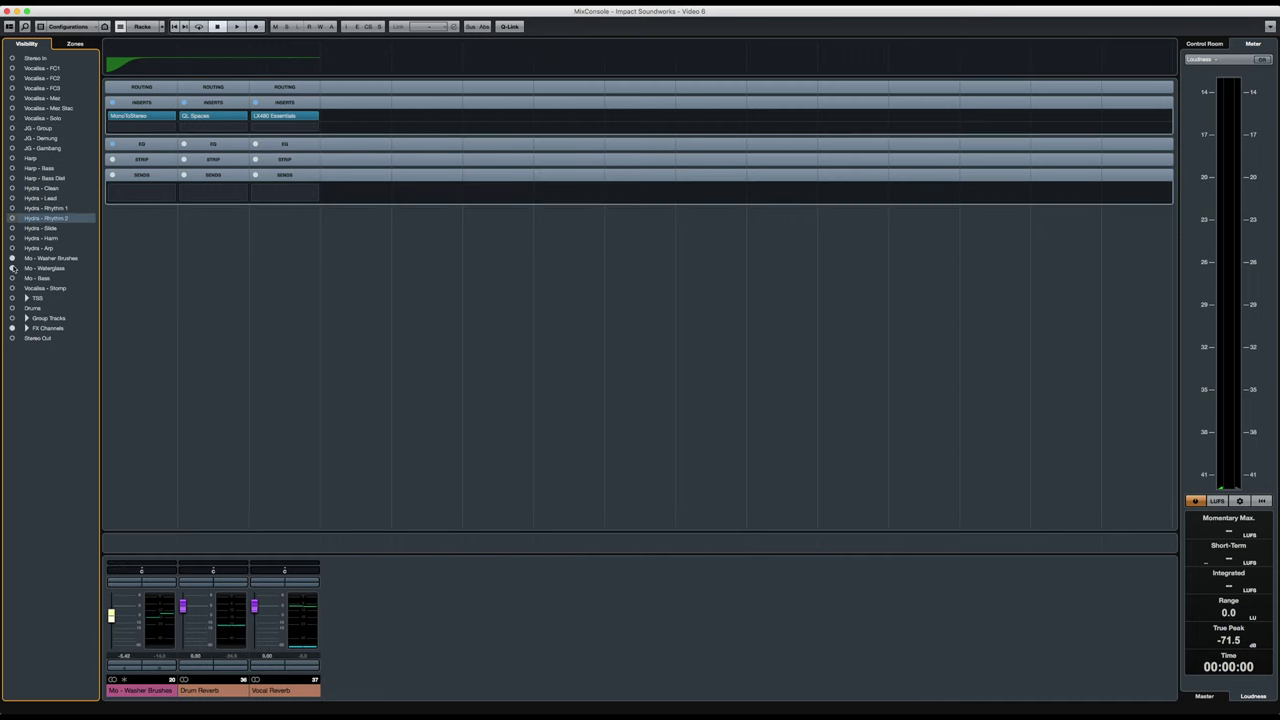
left_click(12, 268)
left_click(12, 278)
left_click(12, 288)
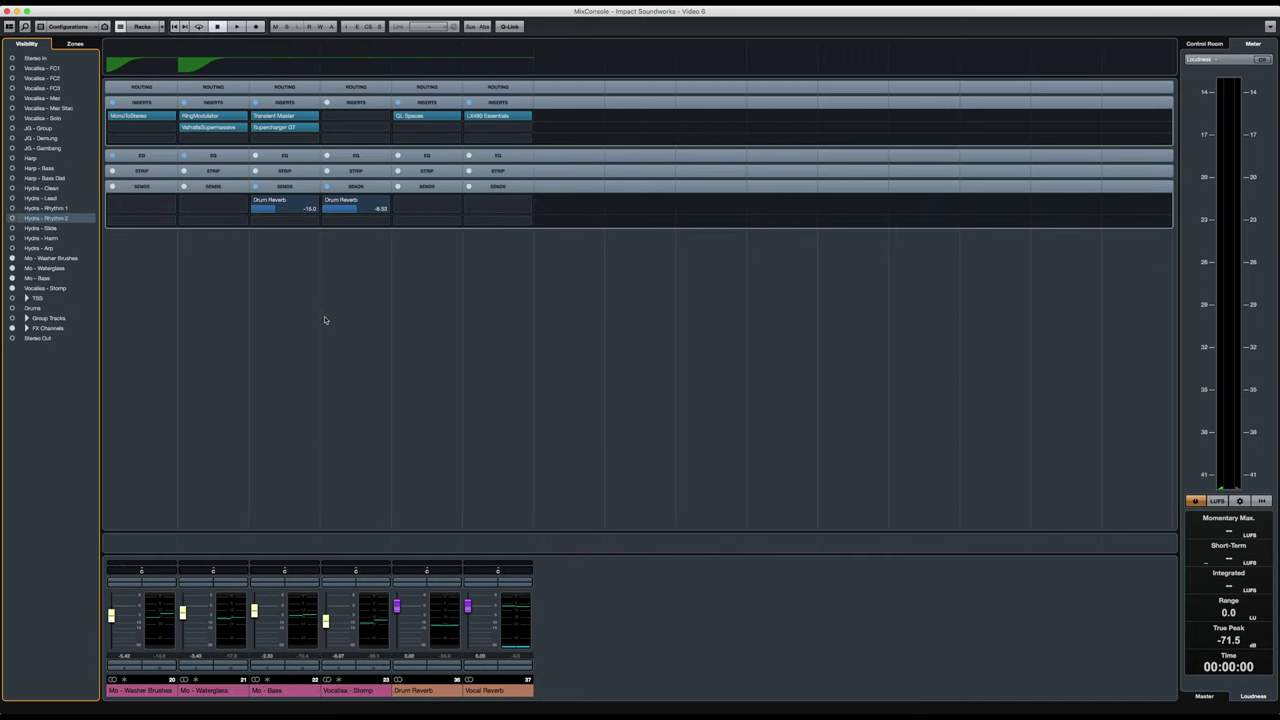
View the Transient Master and Supercharger GT inserts on the Mo - Bass channel and close both plug-in windows.
left_click(264, 117)
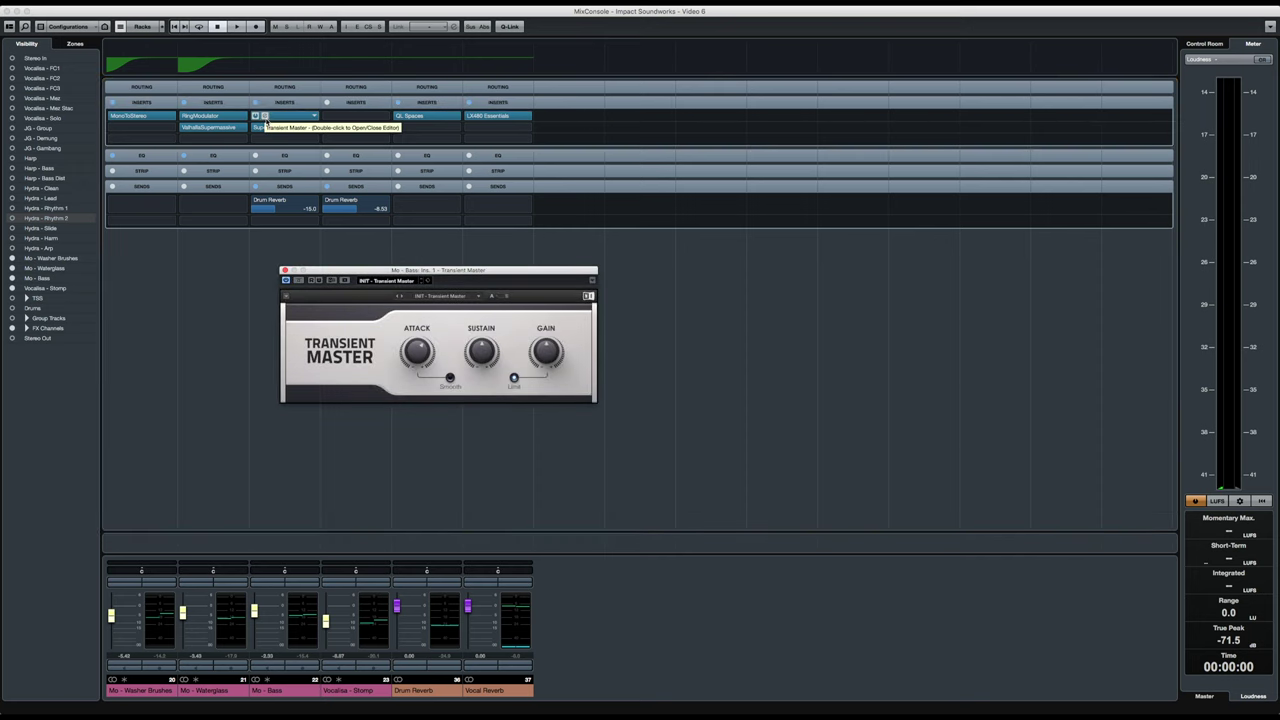
left_click(264, 130)
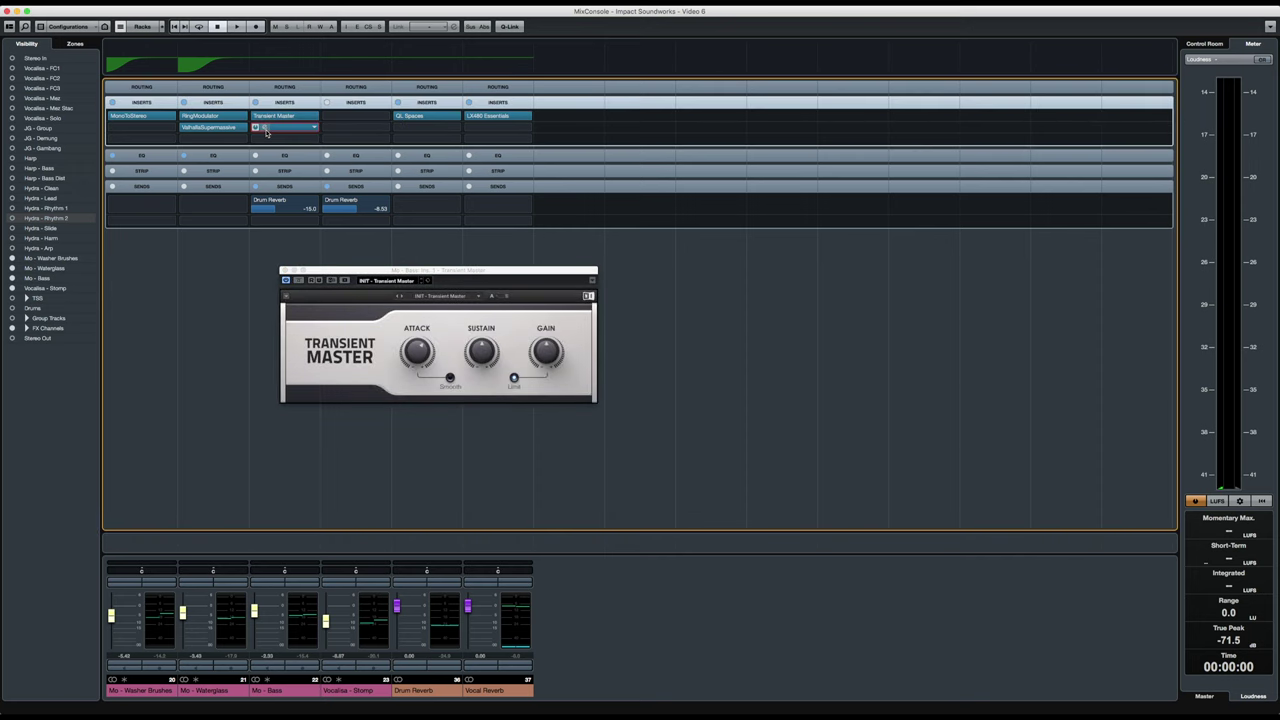
left_click(266, 130)
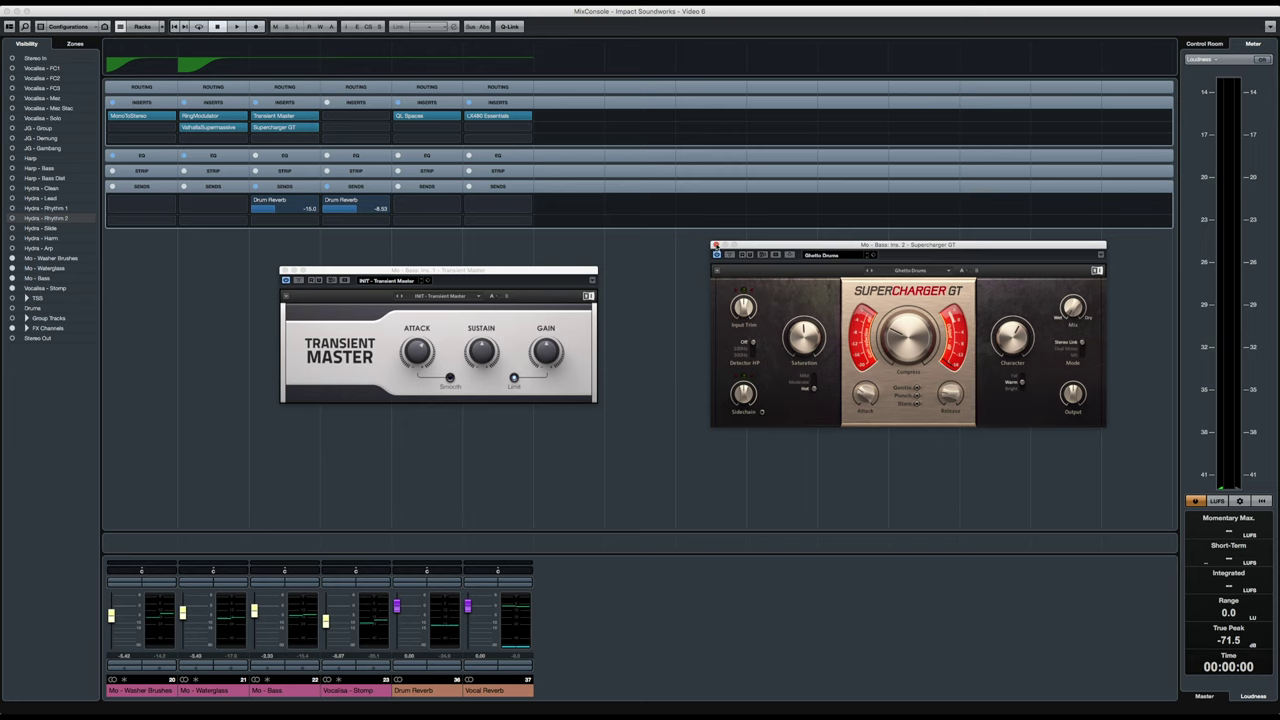
left_click(715, 245)
left_click(285, 271)
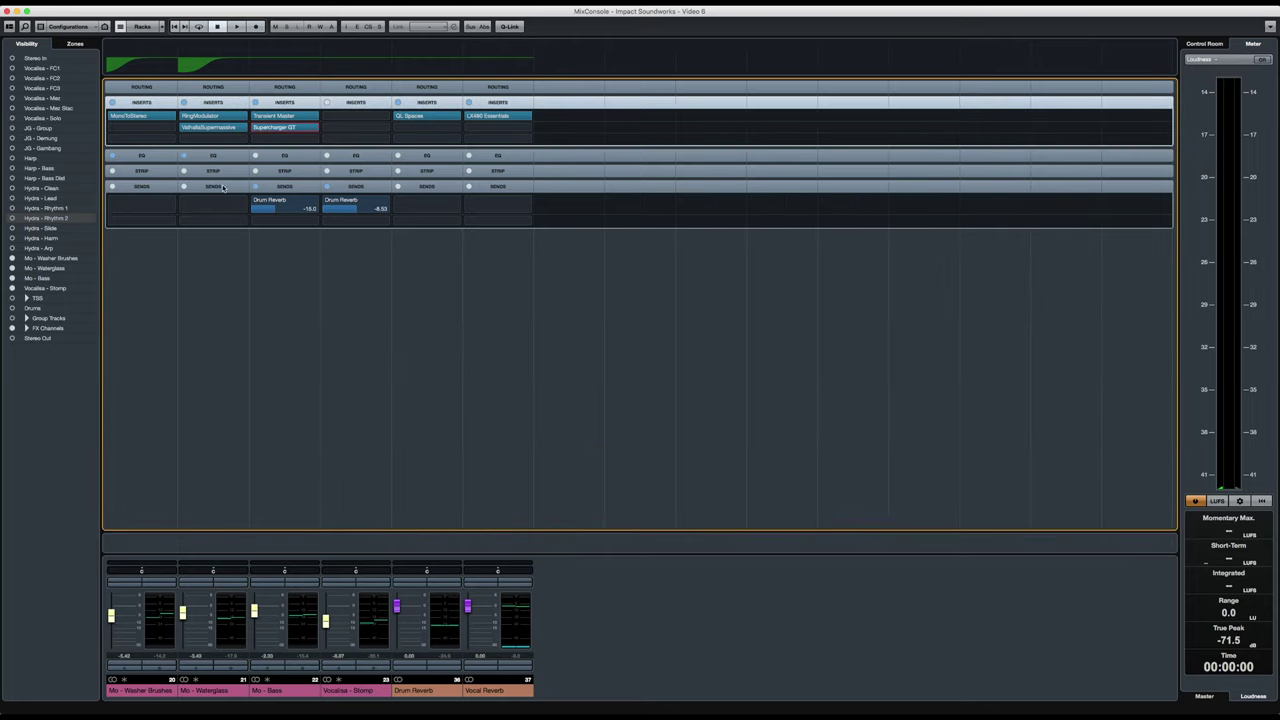
left_click(122, 116)
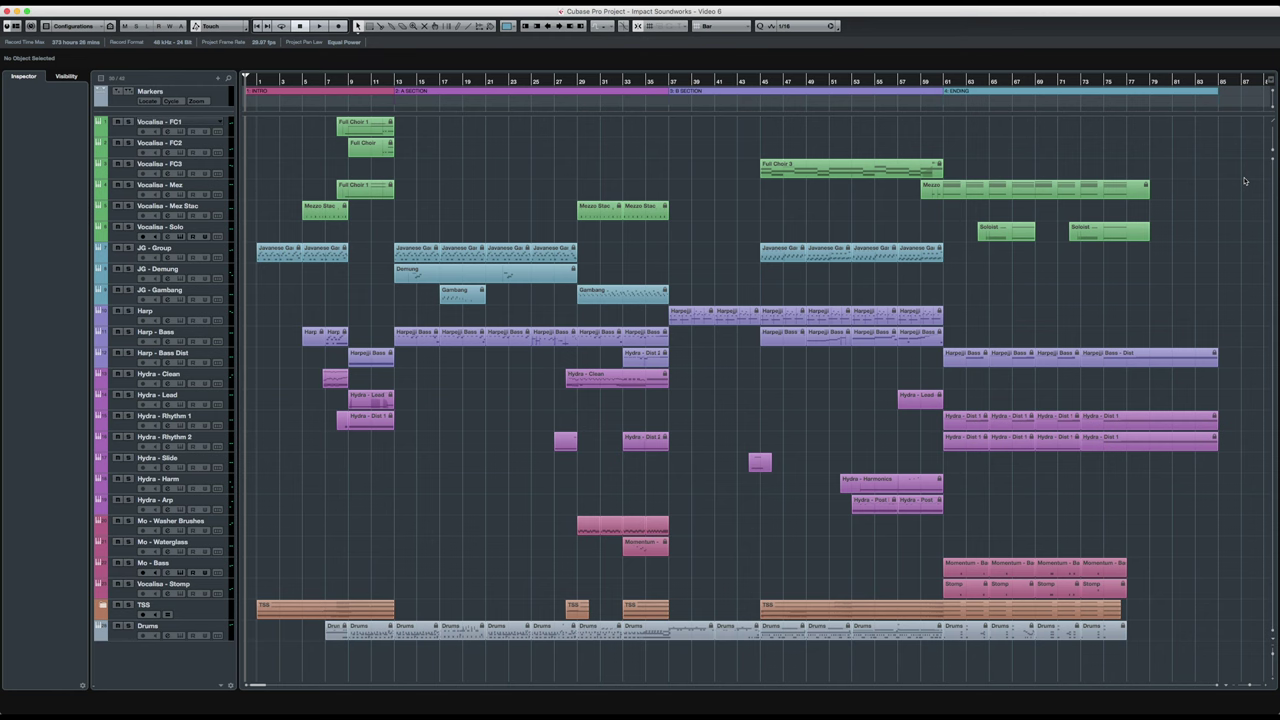
Zoom the project timeline in on the intro and play the arrangement from the start.
key("h")
key("h")
key("h")
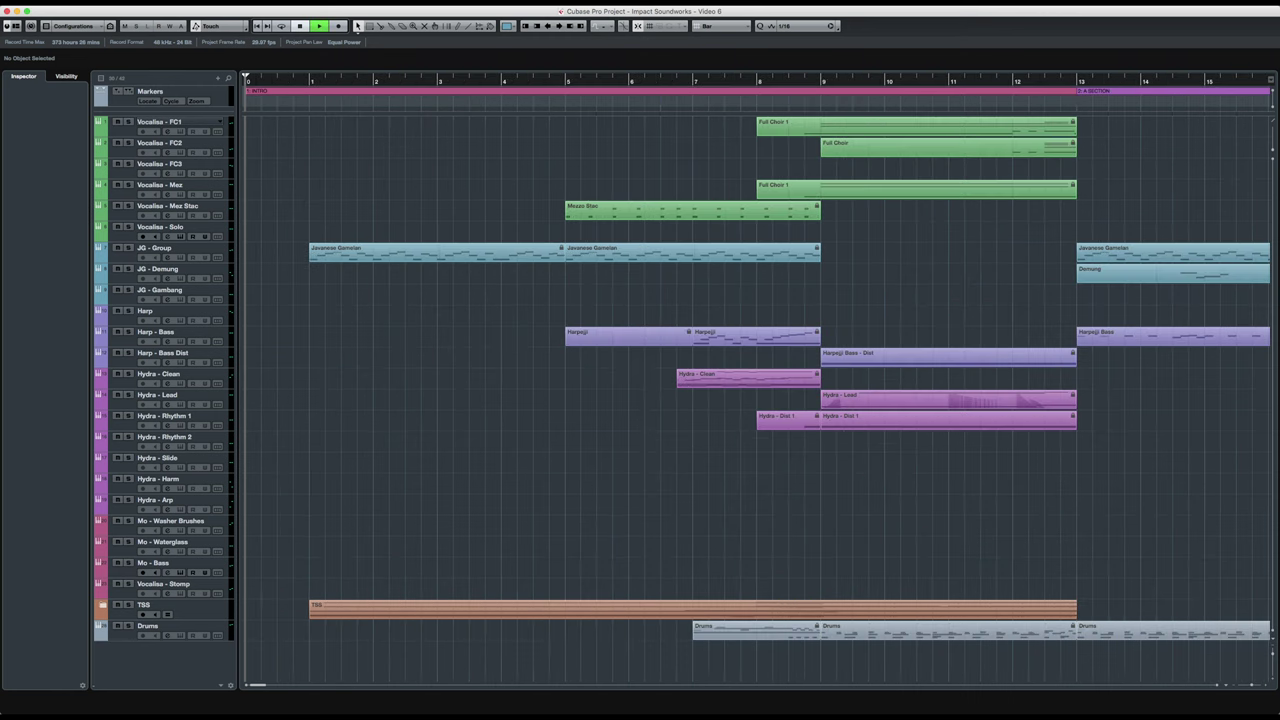